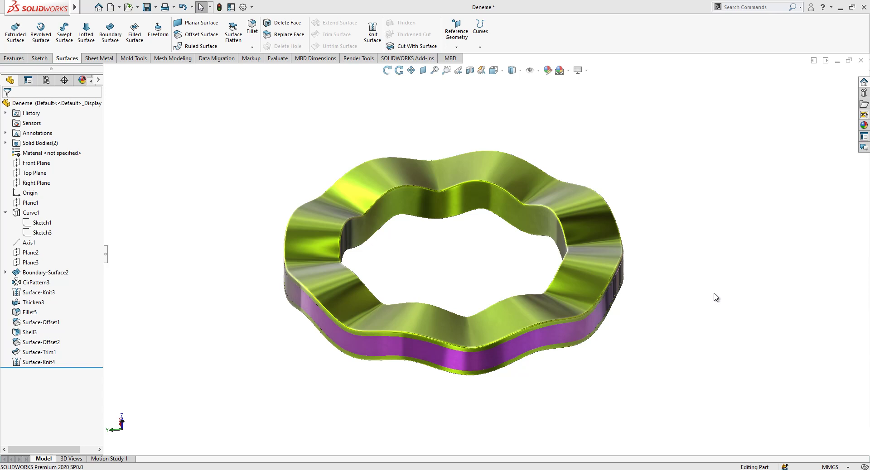
- Create a new part document and start a sketch on the Top Plane
{"action": "left_click", "coordinate": [112, 8]}
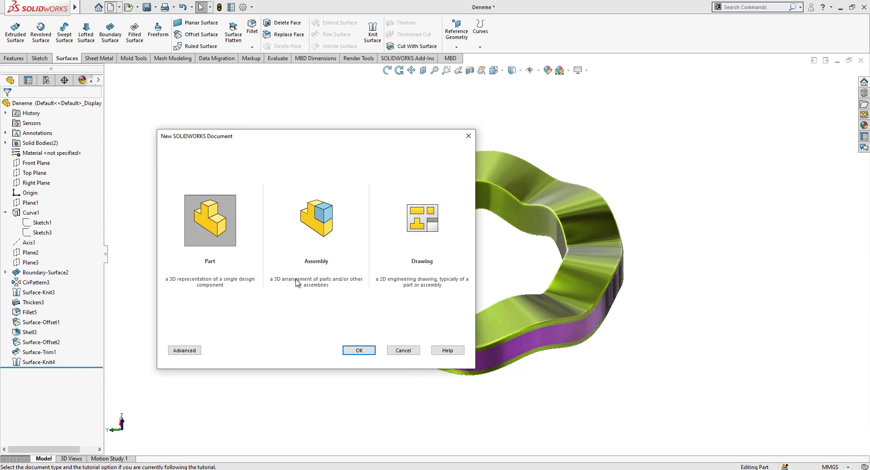
{"action": "left_click", "coordinate": [361, 353]}
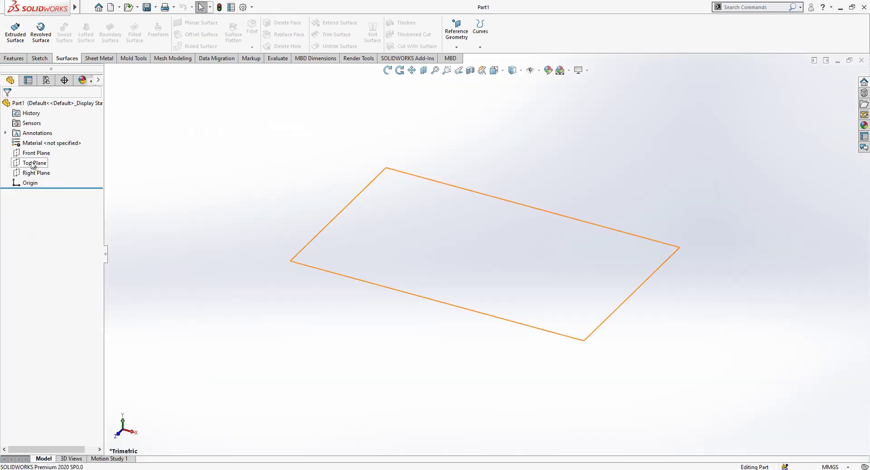
{"action": "left_click", "coordinate": [35, 163]}
{"action": "left_click", "coordinate": [40, 148]}
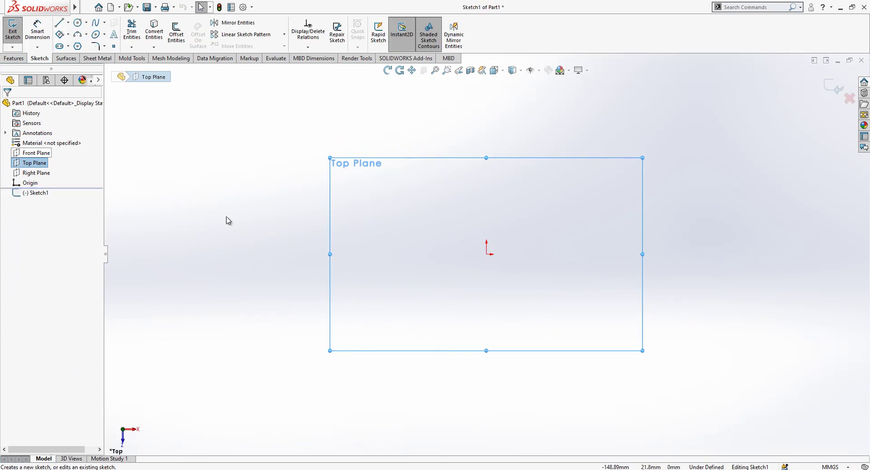
- Sketch a centerpoint arc above the origin, centred on it, with a radius of about 70.7 mm spanning about 37.5°
{"action": "left_click", "coordinate": [86, 34]}
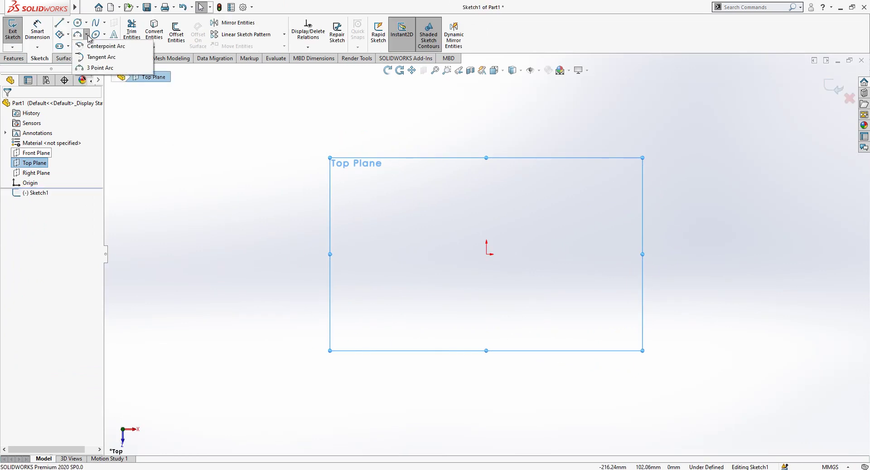
{"action": "left_click", "coordinate": [101, 68]}
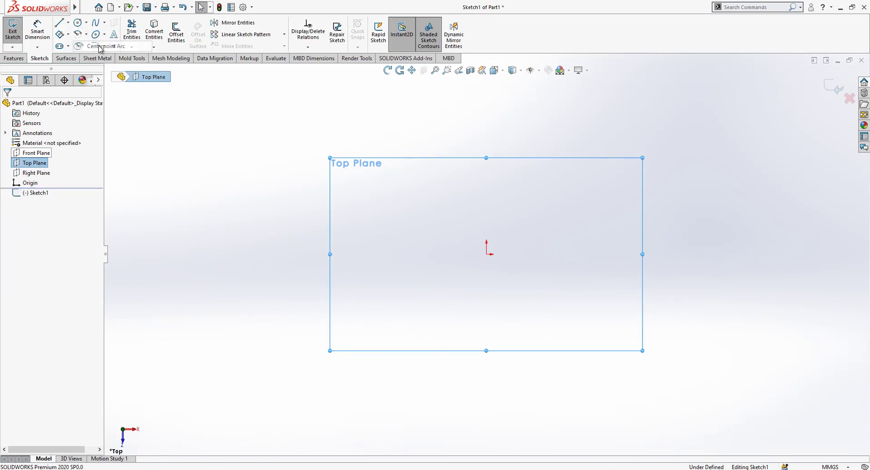
{"action": "left_click", "coordinate": [486, 254]}
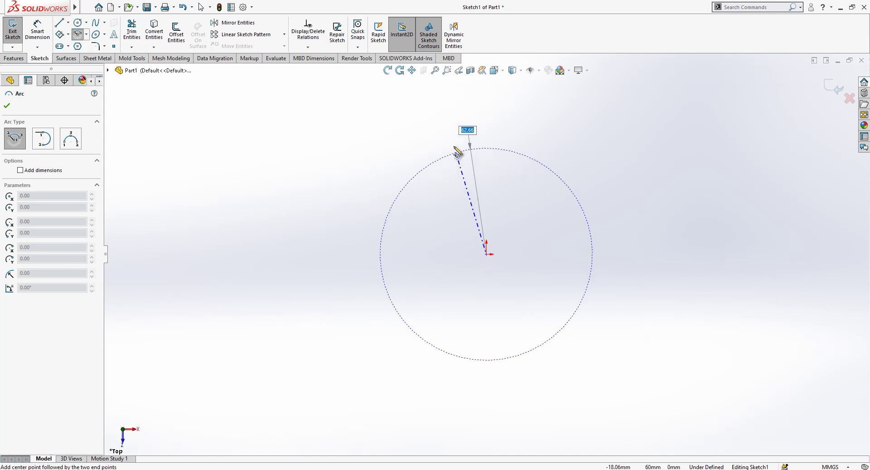
{"action": "left_click", "coordinate": [452, 138]}
{"action": "left_click", "coordinate": [530, 138]}
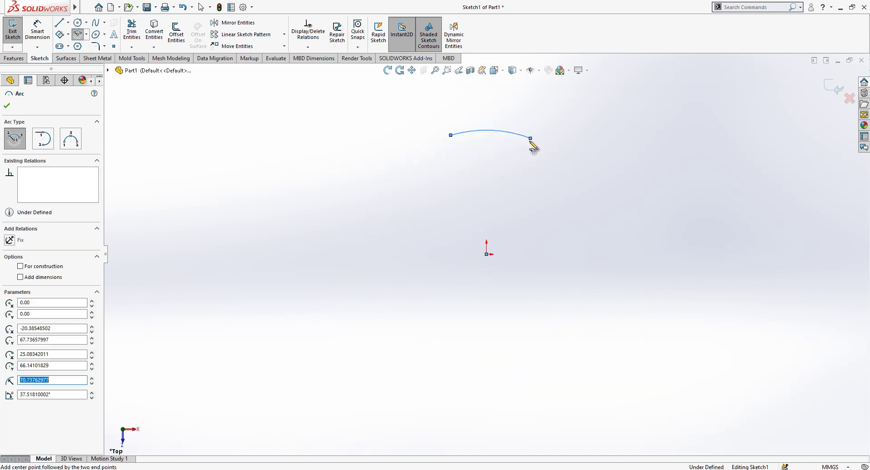
{"action": "key", "text": "Escape"}
- Draw three lines connecting the arc's two endpoints and its midpoint to the origin
{"action": "key", "text": "l"}
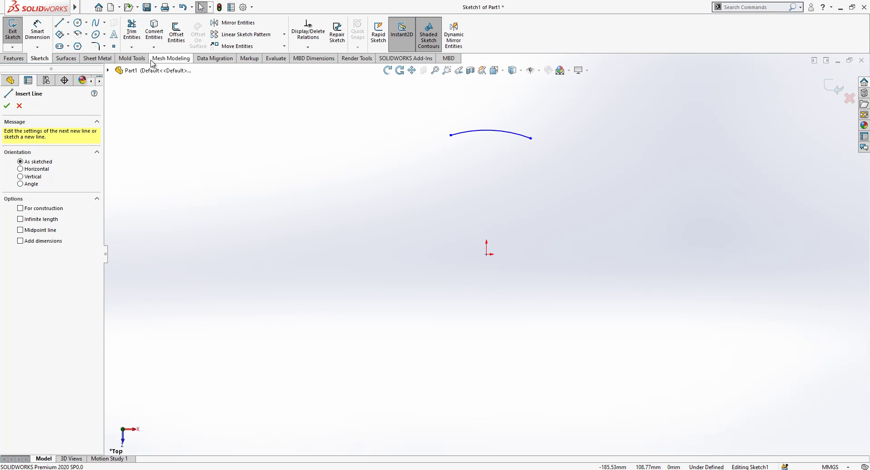
{"action": "left_click", "coordinate": [450, 135]}
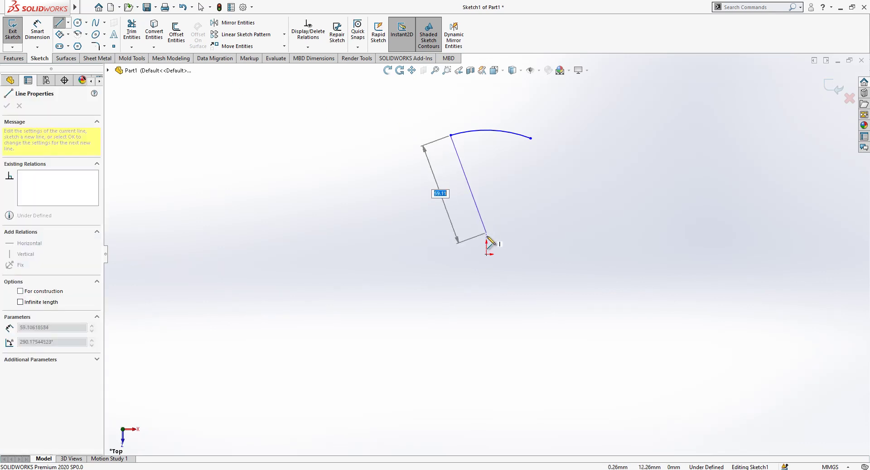
{"action": "left_click", "coordinate": [486, 255]}
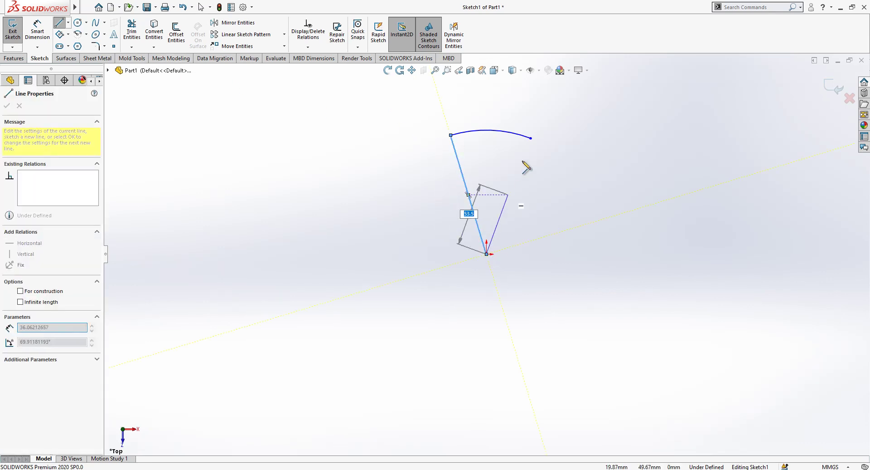
{"action": "left_click", "coordinate": [530, 138]}
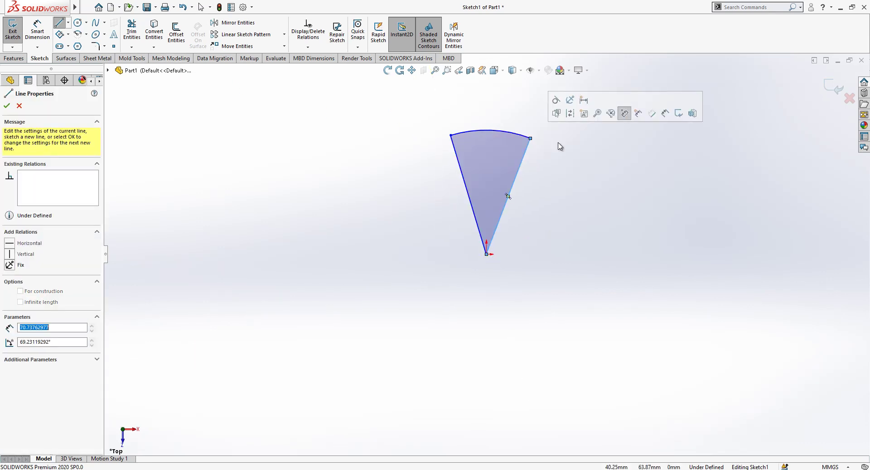
{"action": "left_click", "coordinate": [489, 130]}
{"action": "left_click", "coordinate": [487, 254]}
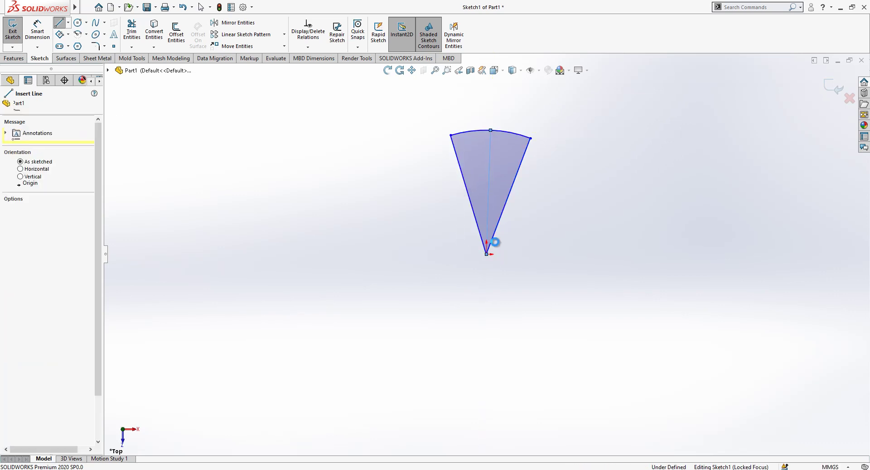
{"action": "key", "text": "Escape"}
- Convert the three lines to construction geometry and make the middle one vertical
{"action": "left_click_drag", "start_coordinate": [553, 201], "coordinate": [436, 225]}
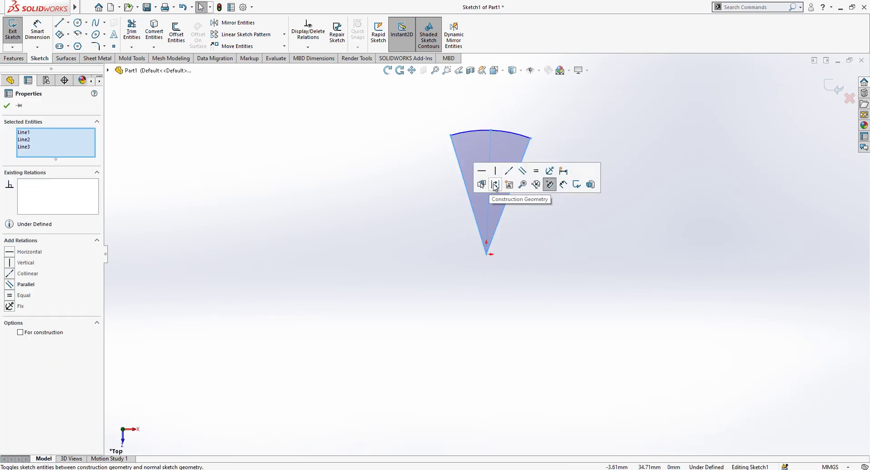
{"action": "left_click", "coordinate": [495, 185]}
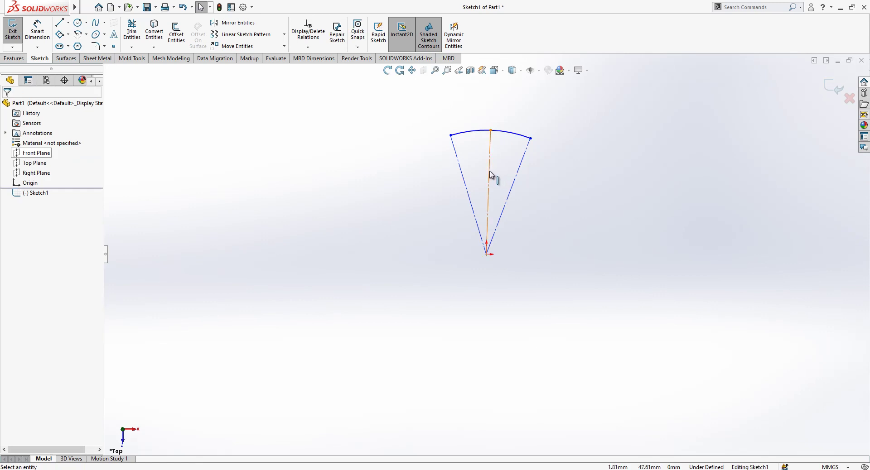
{"action": "left_click", "coordinate": [491, 175]}
{"action": "left_click", "coordinate": [527, 145]}
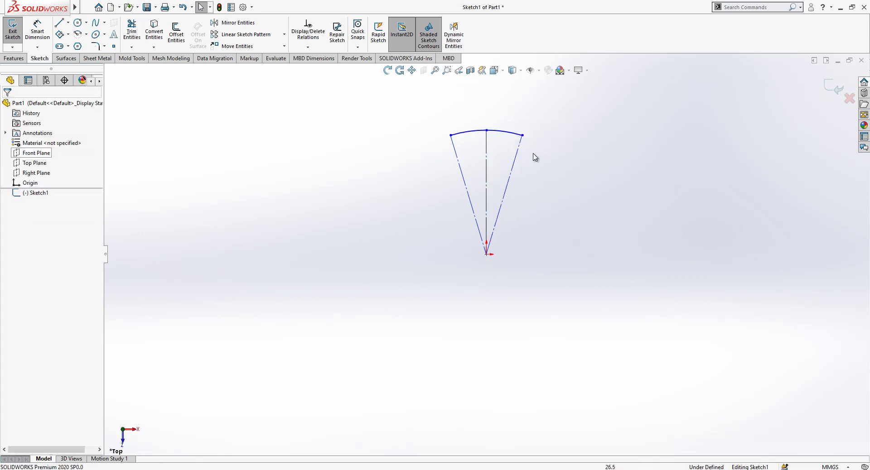
- Make the arc's two endpoints symmetric about the vertical centre line
{"action": "scroll", "coordinate": [533, 157], "scroll_direction": "down", "scroll_amount": 1}
{"action": "left_click", "coordinate": [476, 149]}
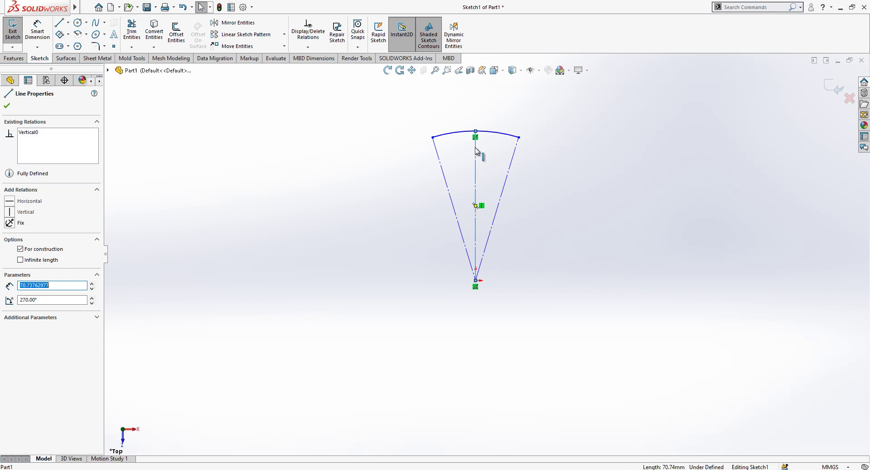
{"action": "left_click", "coordinate": [432, 138], "text": "ctrl"}
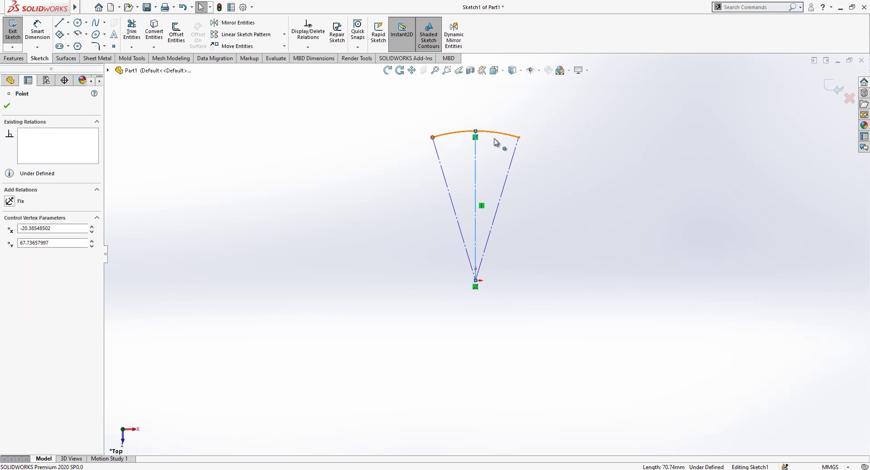
{"action": "left_click", "coordinate": [518, 138], "text": "ctrl"}
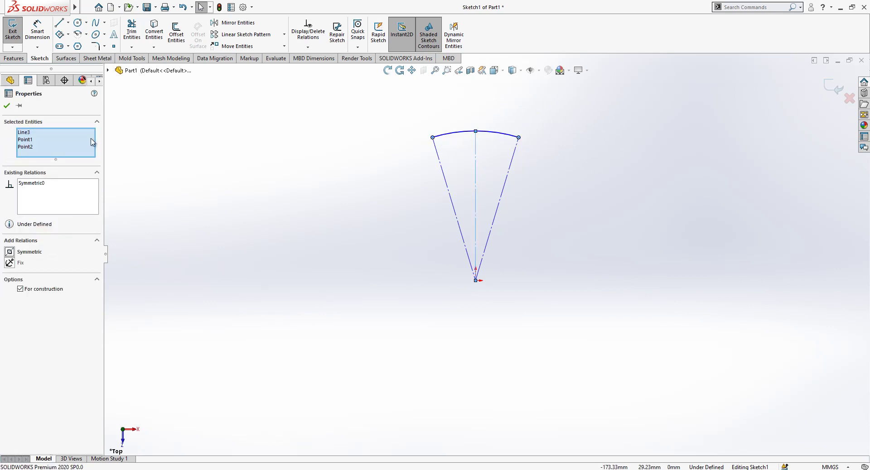
{"action": "key", "text": "Escape"}
- Dimension the arc's radius at 25 mm
{"action": "left_click", "coordinate": [37, 31]}
{"action": "left_click", "coordinate": [447, 138]}
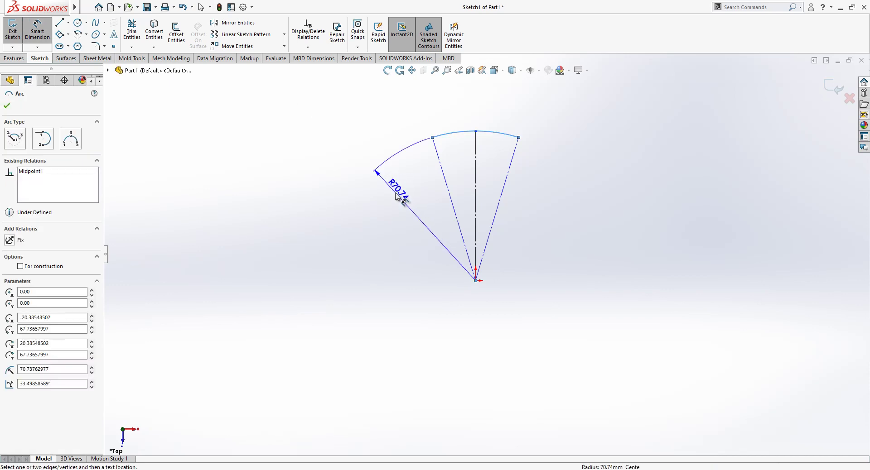
{"action": "left_click", "coordinate": [413, 234]}
{"action": "type", "text": "25"}
{"action": "key", "text": "Return"}
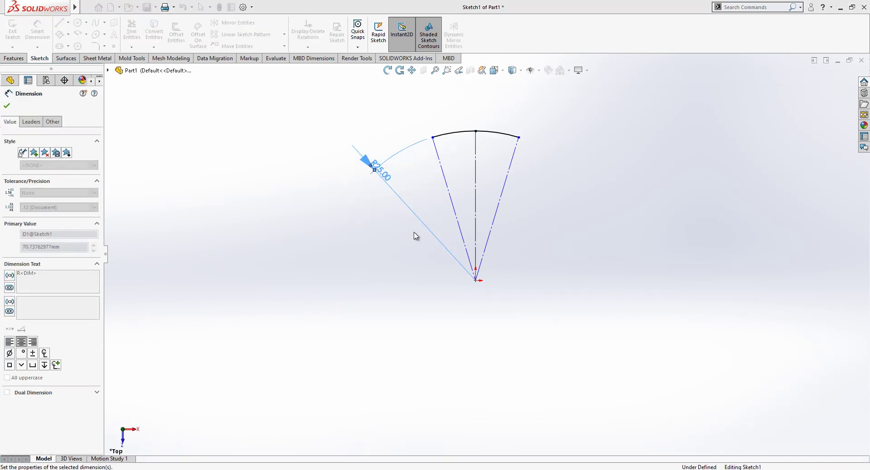
- Dimension the angle between the two outer construction lines at 45° and exit the sketch
{"action": "left_click", "coordinate": [445, 178]}
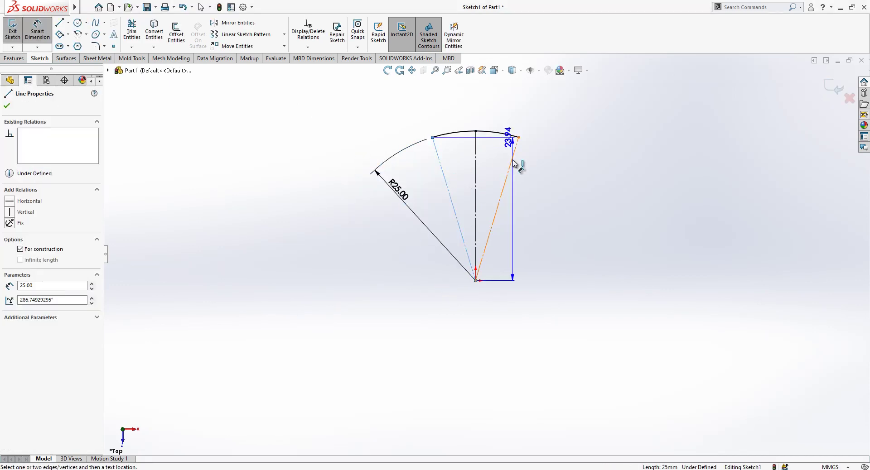
{"action": "left_click", "coordinate": [513, 159]}
{"action": "left_click", "coordinate": [503, 109]}
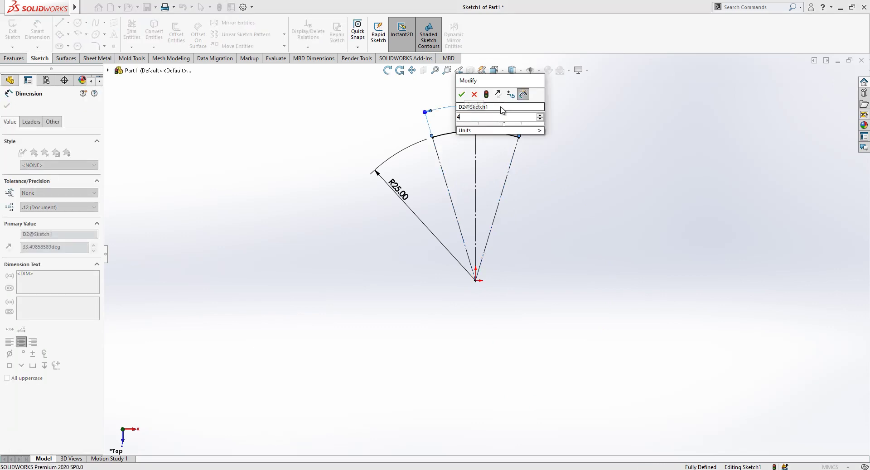
{"action": "type", "text": "45"}
{"action": "key", "text": "Return"}
{"action": "scroll", "coordinate": [594, 151], "scroll_direction": "down", "scroll_amount": 2}
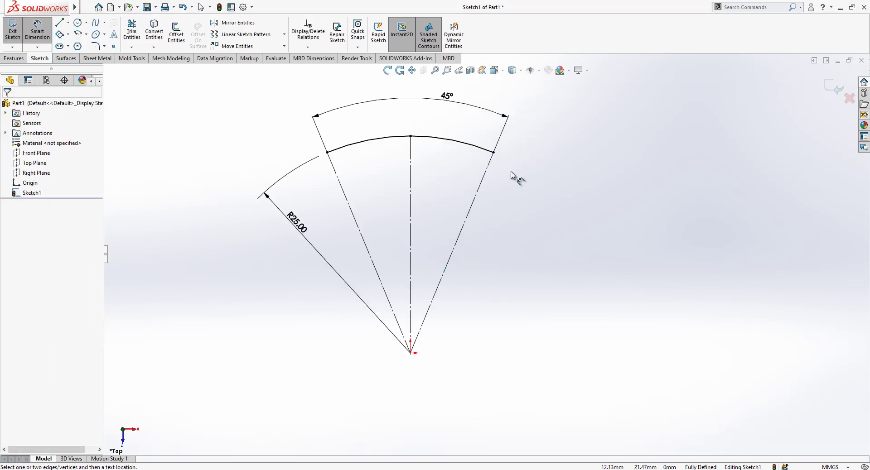
{"action": "left_click", "coordinate": [833, 87]}
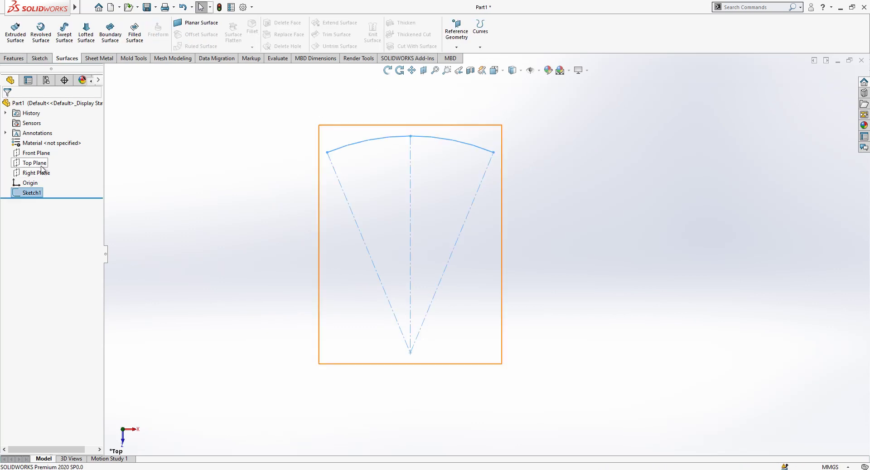
- Create a reference plane parallel to the Front Plane and coincident with the arc's left endpoint
{"action": "left_click", "coordinate": [36, 152]}
{"action": "middle_click_drag", "start_coordinate": [448, 288], "coordinate": [441, 185]}
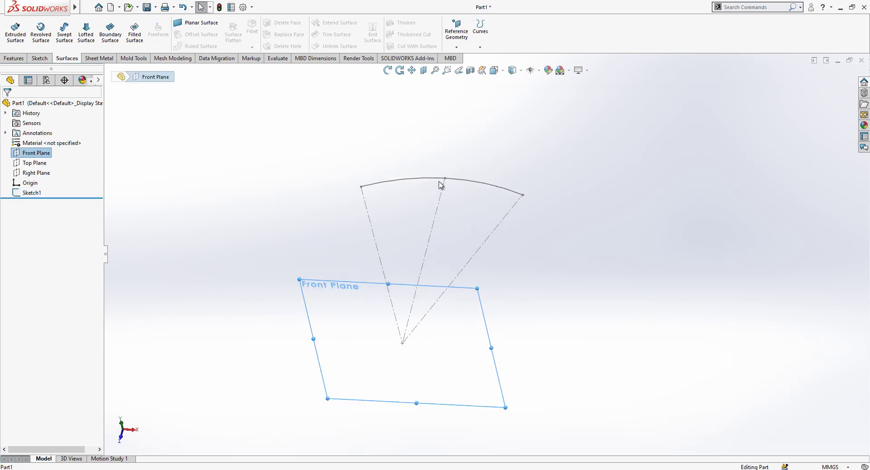
{"action": "left_click", "coordinate": [457, 32]}
{"action": "left_click", "coordinate": [470, 61]}
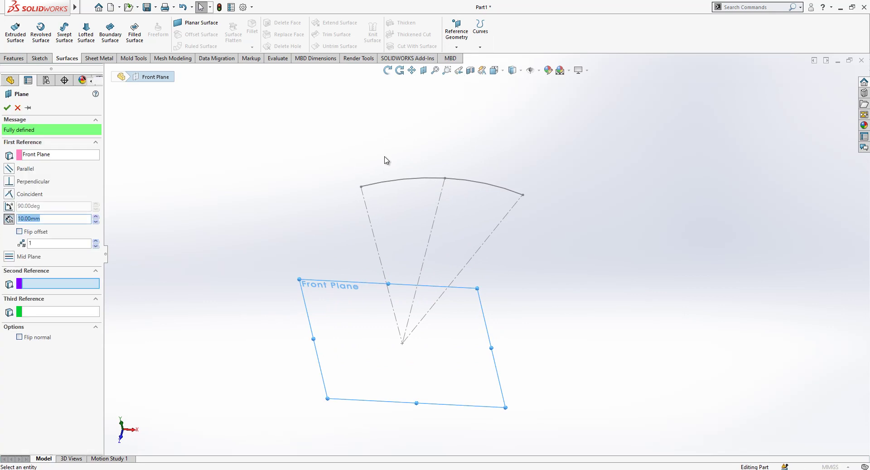
{"action": "left_click", "coordinate": [361, 187]}
{"action": "middle_click_drag", "start_coordinate": [361, 187], "coordinate": [326, 249]}
{"action": "left_click", "coordinate": [7, 108]}
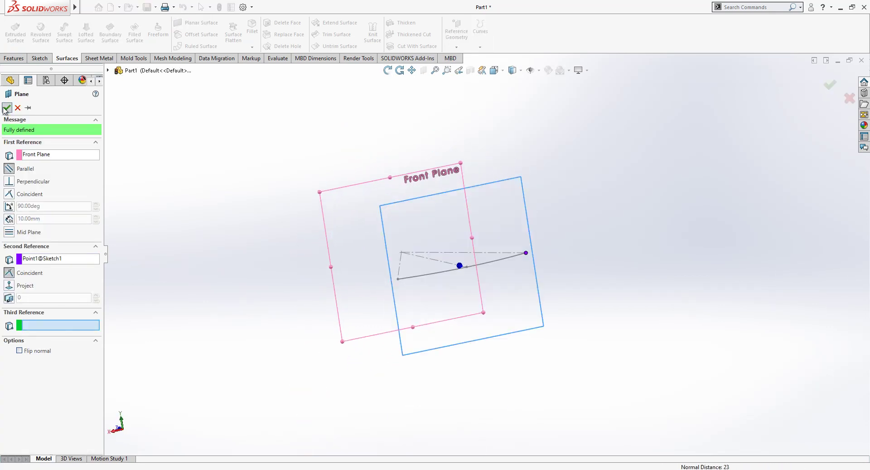
- Start a sketch on the new plane and draw a construction line joining the arc's two endpoints
{"action": "middle_click_drag", "start_coordinate": [491, 202], "coordinate": [525, 222]}
{"action": "left_click", "coordinate": [524, 222]}
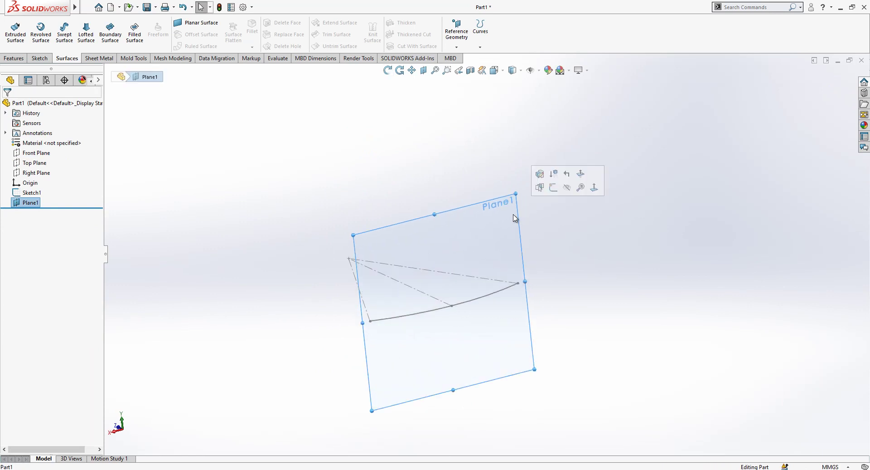
{"action": "left_click", "coordinate": [550, 187]}
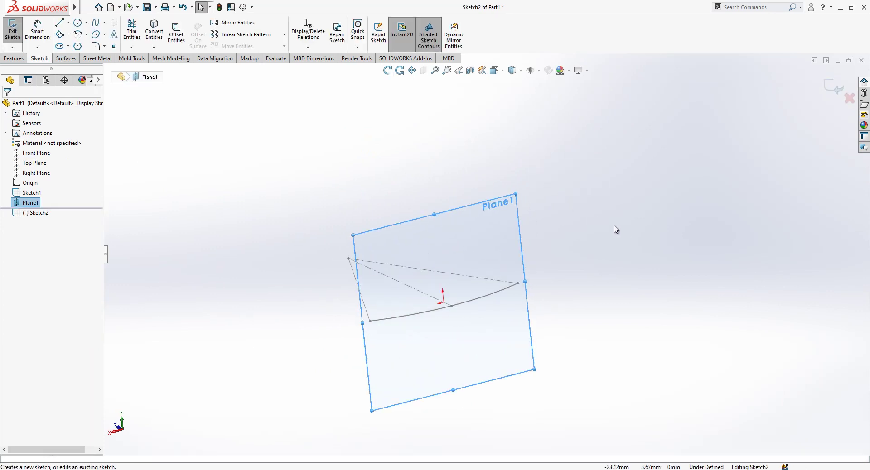
{"action": "key", "text": "l"}
{"action": "left_click", "coordinate": [518, 284]}
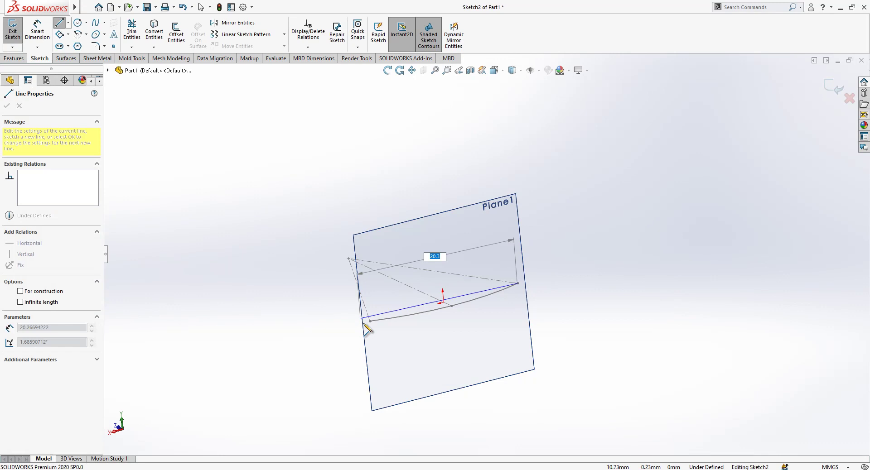
{"action": "left_click", "coordinate": [370, 321]}
{"action": "key", "text": "Escape"}
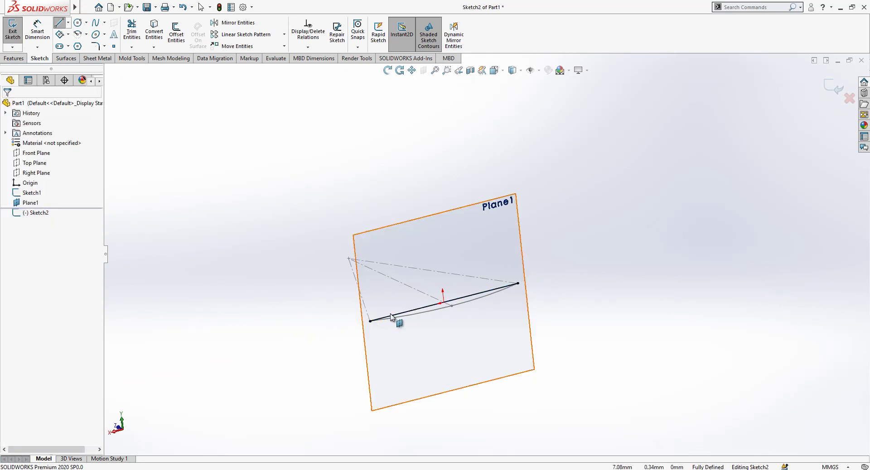
{"action": "left_click", "coordinate": [394, 316]}
{"action": "left_click", "coordinate": [433, 288]}
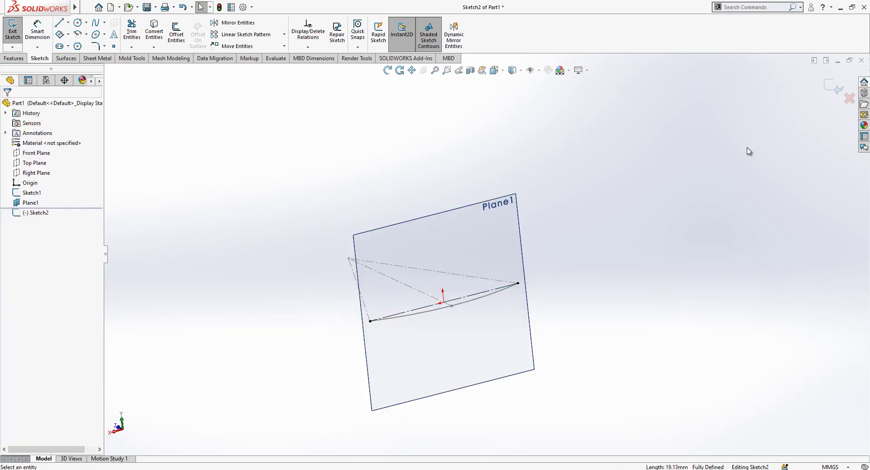
- Hide the arc sketch and set the Back view to face the construction line's sketch plane
{"action": "left_click", "coordinate": [36, 197]}
{"action": "left_click", "coordinate": [44, 182]}
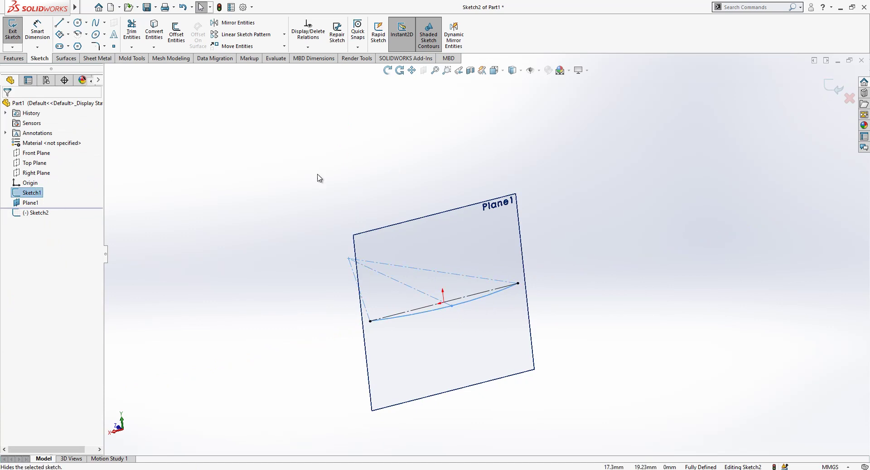
{"action": "middle_click_drag", "start_coordinate": [423, 227], "coordinate": [403, 266]}
{"action": "left_click", "coordinate": [494, 70]}
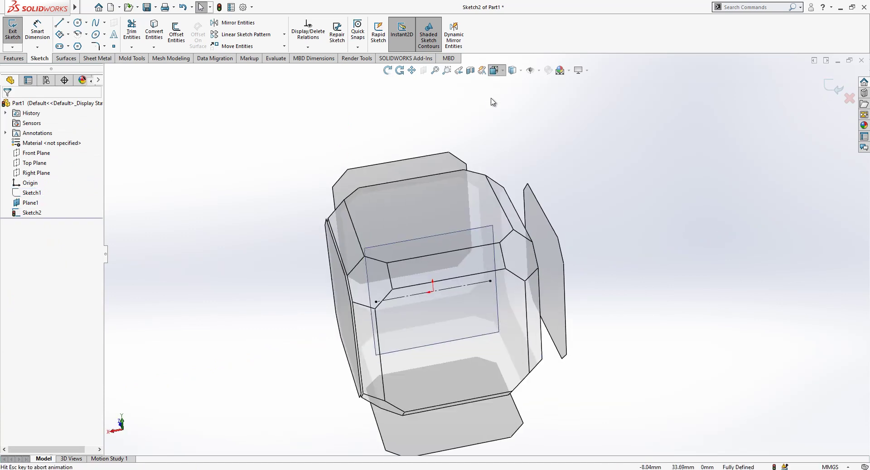
{"action": "left_click", "coordinate": [384, 324]}
{"action": "scroll", "coordinate": [473, 248], "scroll_direction": "up", "scroll_amount": 2}
{"action": "scroll", "coordinate": [545, 297], "scroll_direction": "down", "scroll_amount": 2}
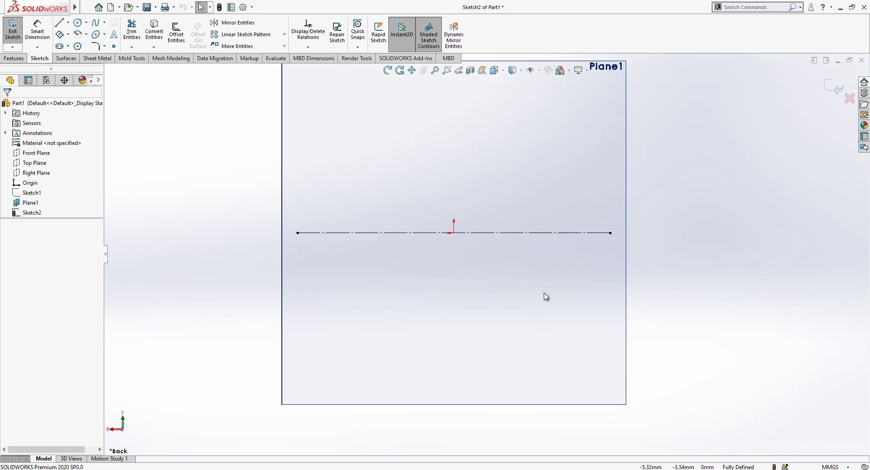
- Draw a vertical construction line about 4.9 mm long upward from the midpoint of the horizontal construction line
{"action": "left_click", "coordinate": [60, 25]}
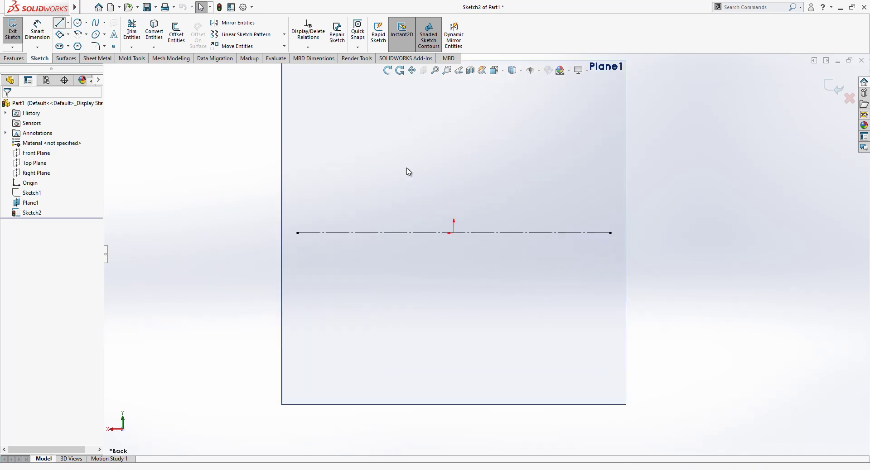
{"action": "left_click", "coordinate": [453, 233]}
{"action": "left_click", "coordinate": [454, 153]}
{"action": "key", "text": "Escape"}
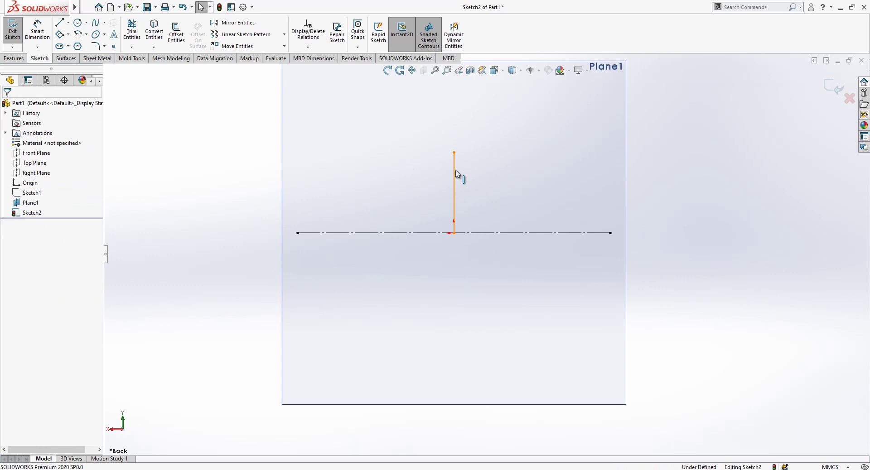
{"action": "left_click", "coordinate": [454, 175]}
{"action": "left_click", "coordinate": [493, 145]}
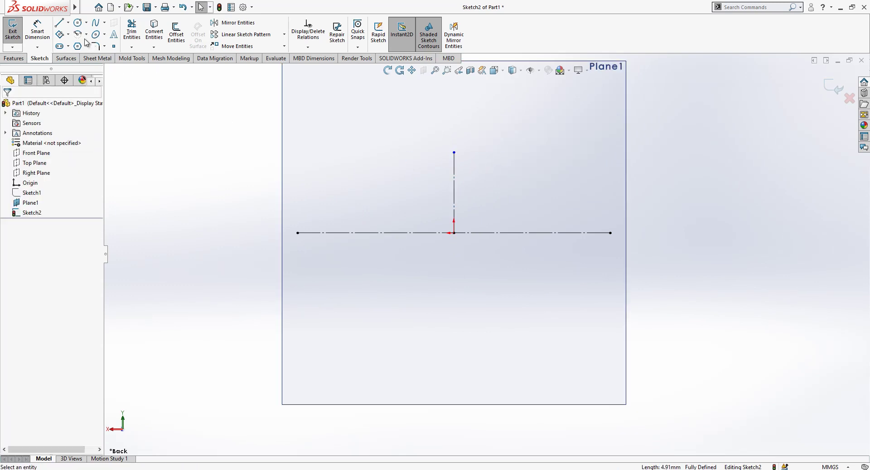
- Draw a three-point spline between the horizontal construction line's endpoints, passing about 3 mm below its midpoint
{"action": "left_click", "coordinate": [99, 27]}
{"action": "left_click", "coordinate": [297, 232]}
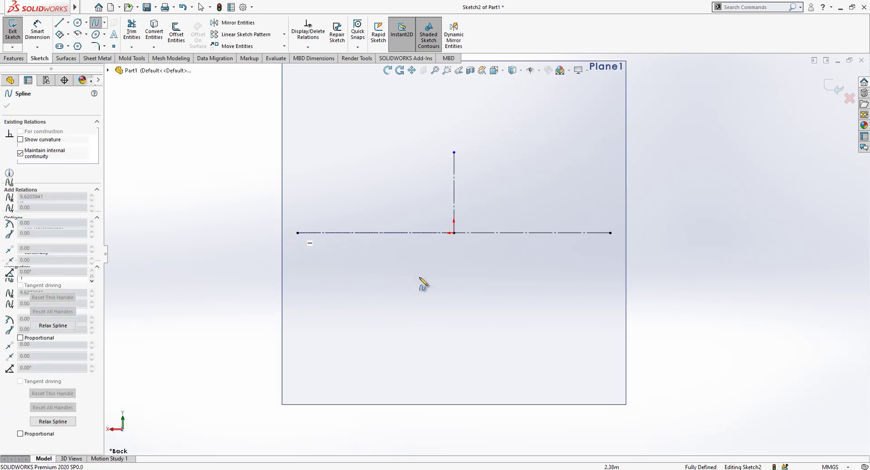
{"action": "left_click", "coordinate": [454, 283]}
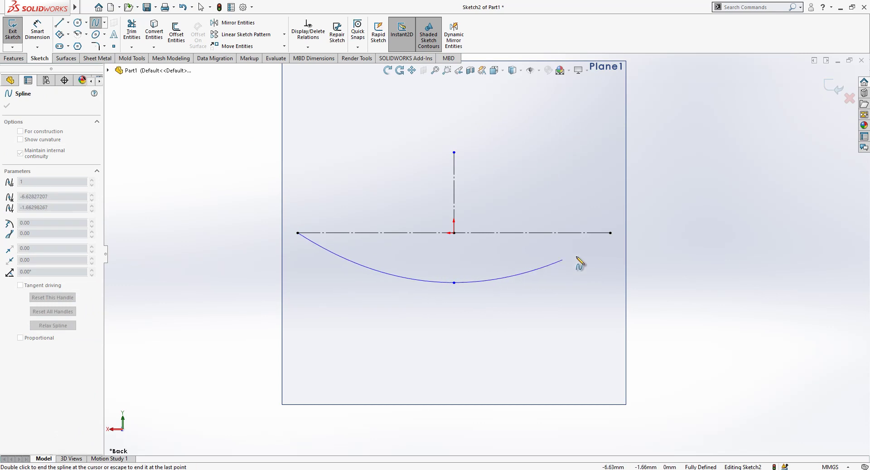
{"action": "double_click", "coordinate": [610, 233]}
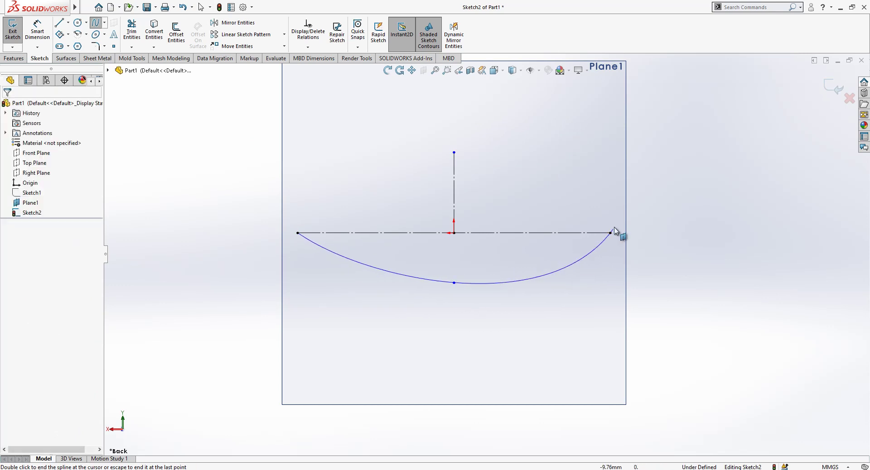
- Add a vertical relation between the spline's middle point and the horizontal construction line's midpoint
{"action": "left_click", "coordinate": [454, 283]}
{"action": "left_click", "coordinate": [454, 233], "text": "ctrl"}
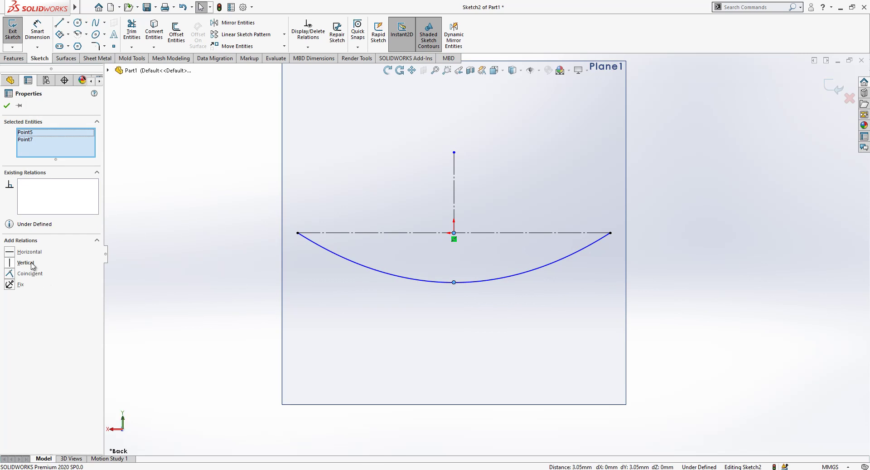
{"action": "left_click", "coordinate": [31, 265]}
{"action": "left_click", "coordinate": [178, 272]}
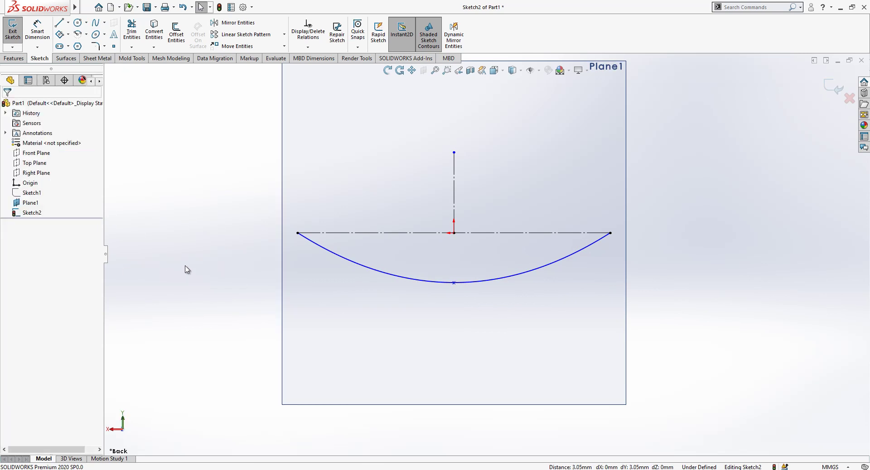
- Dimension the distance from the spline's middle point to the horizontal construction line at 2.5 mm
{"action": "left_click", "coordinate": [341, 259]}
{"action": "key", "text": "Escape"}
{"action": "right_click_drag", "start_coordinate": [335, 237], "coordinate": [340, 214]}
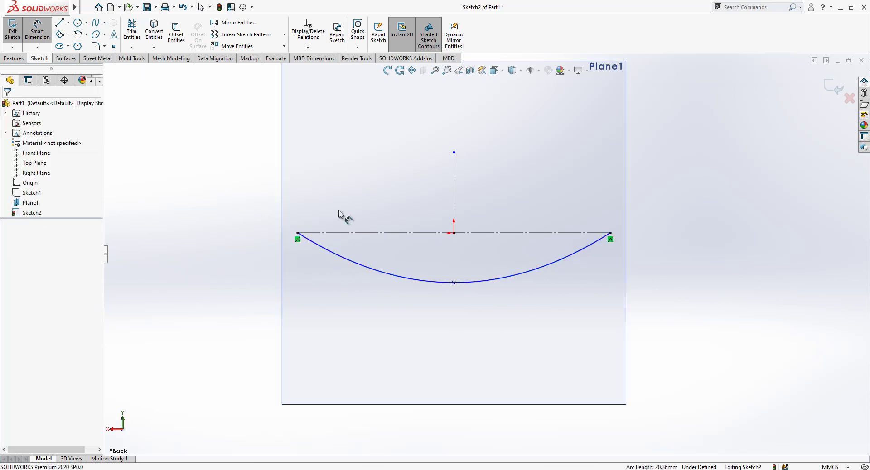
{"action": "left_click", "coordinate": [454, 283]}
{"action": "left_click", "coordinate": [471, 233]}
{"action": "left_click", "coordinate": [469, 252]}
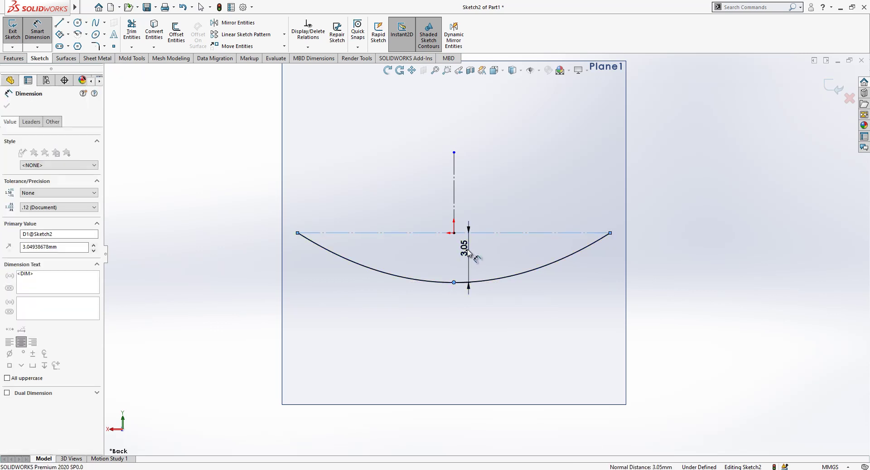
{"action": "type", "text": "2.5"}
{"action": "key", "text": "Return"}
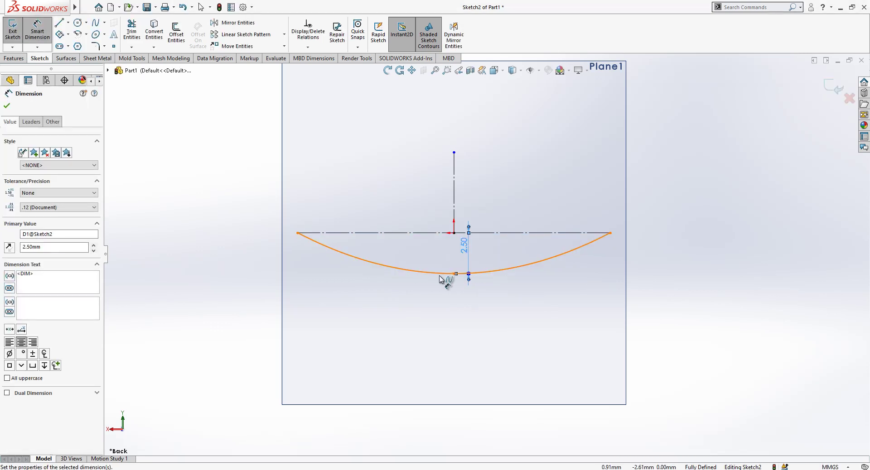
- Activate the spline's middle tangent handle and make it parallel to the horizontal construction line
{"action": "left_click", "coordinate": [439, 278]}
{"action": "key", "text": "Escape"}
{"action": "left_click", "coordinate": [430, 277]}
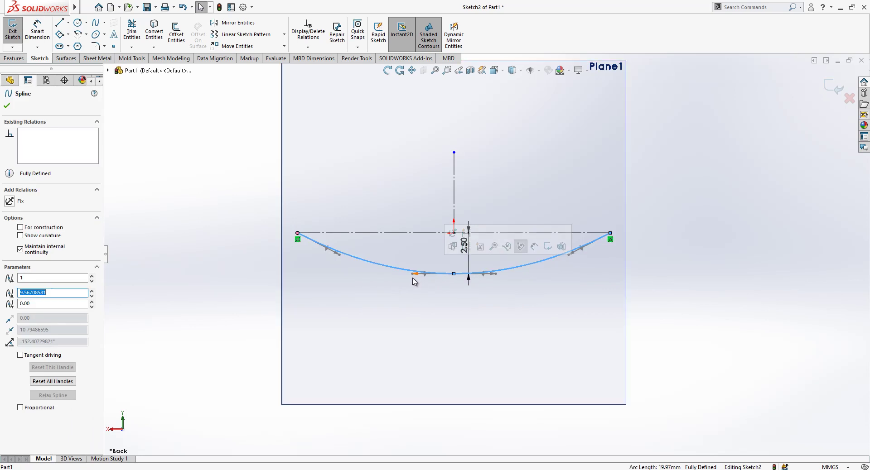
{"action": "left_click", "coordinate": [415, 274]}
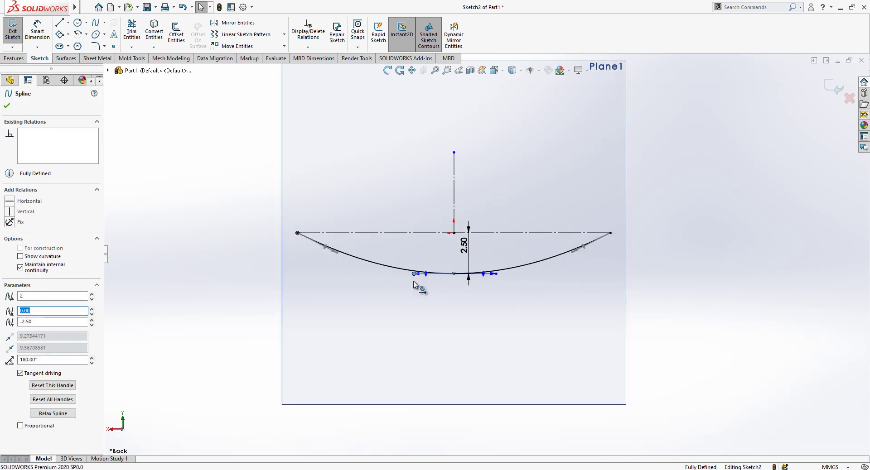
{"action": "mouse_move", "coordinate": [413, 281]}
{"action": "left_mouse_down"}
{"action": "mouse_move", "coordinate": [415, 299]}
{"action": "mouse_move", "coordinate": [423, 281]}
{"action": "left_mouse_up"}
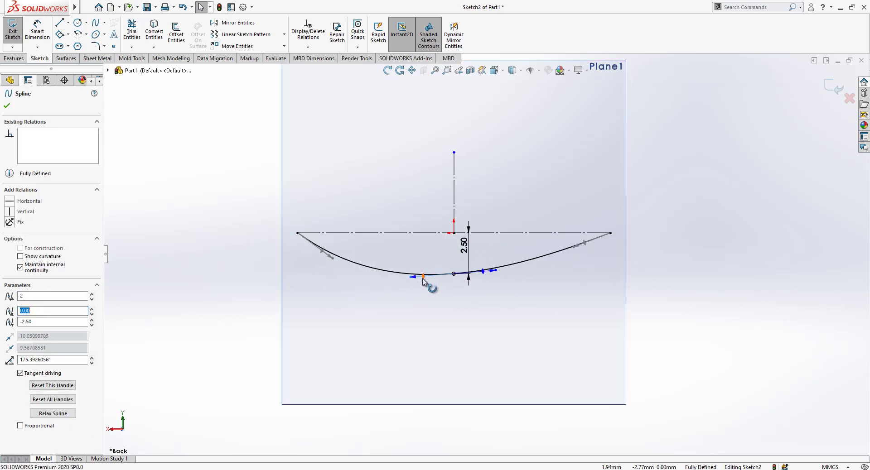
{"action": "left_click", "coordinate": [429, 234], "text": "ctrl"}
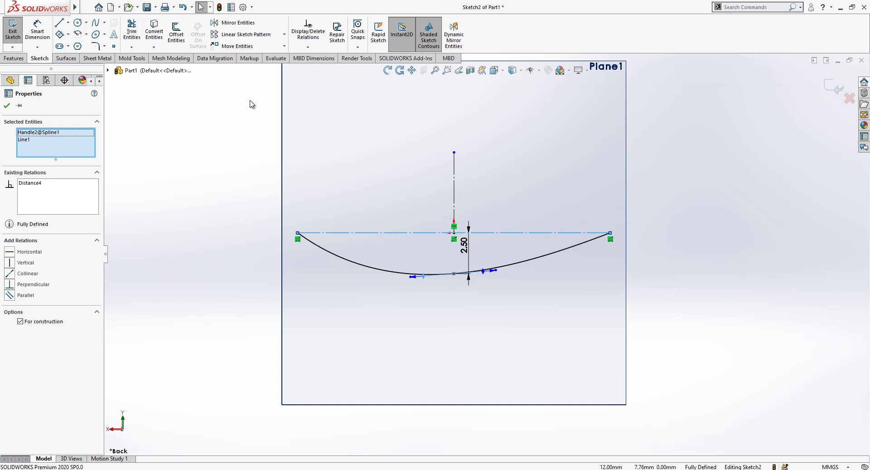
{"action": "left_click", "coordinate": [26, 295]}
{"action": "left_click", "coordinate": [140, 298]}
- Dimension the tangent weight of the spline's middle handle at 17.5
{"action": "left_click", "coordinate": [37, 32]}
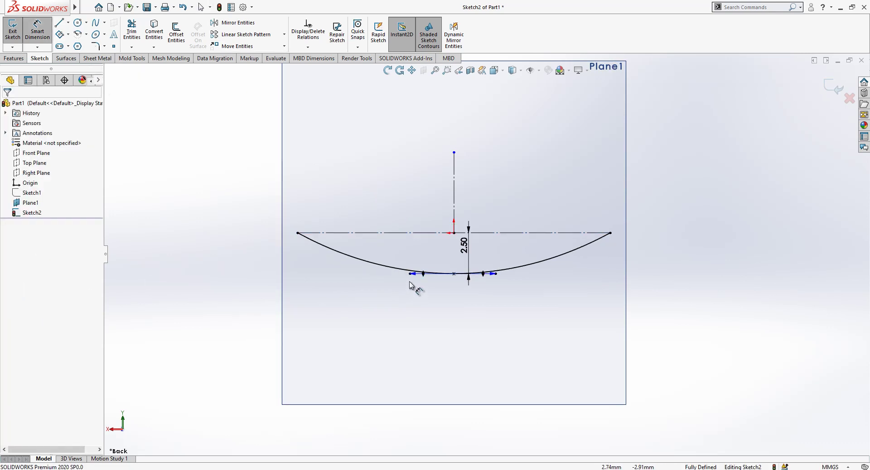
{"action": "left_click", "coordinate": [411, 281]}
{"action": "left_click", "coordinate": [419, 308]}
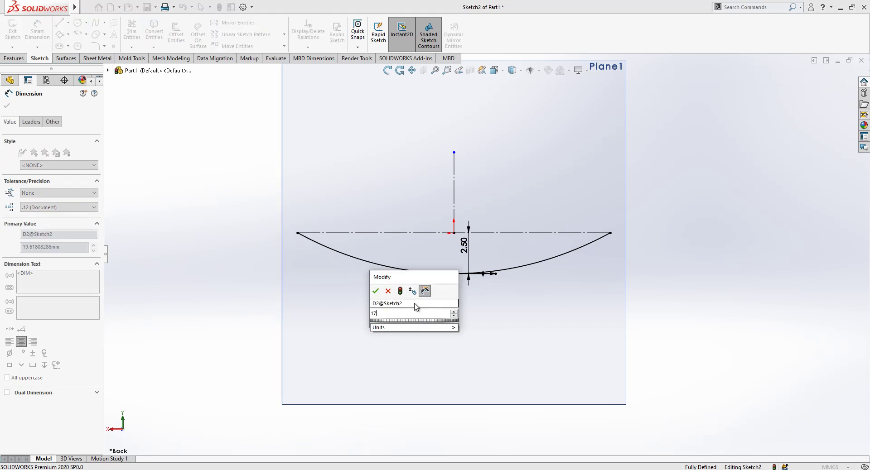
{"action": "type", "text": "17.5"}
{"action": "key", "text": "Return"}
{"action": "key", "text": "Escape"}
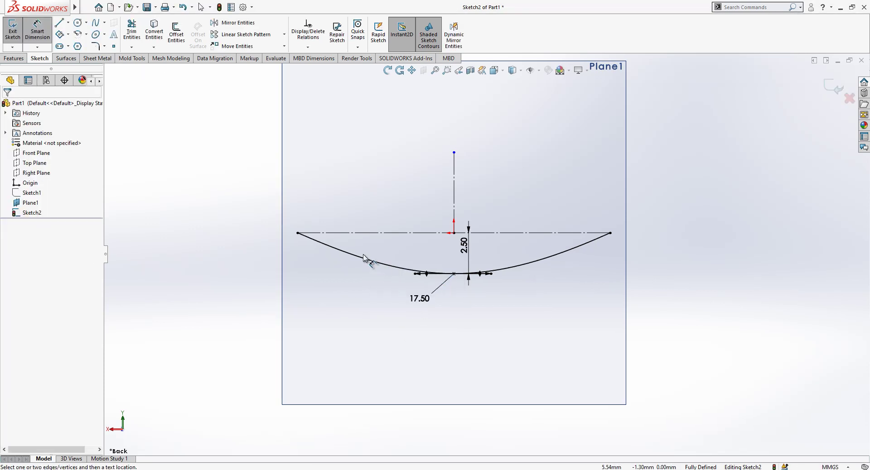
- Activate the tangent handle at the spline's left end and make the spline tangent to the horizontal construction line there
{"action": "left_click", "coordinate": [351, 255]}
{"action": "mouse_move", "coordinate": [342, 249]}
{"action": "left_mouse_down"}
{"action": "mouse_move", "coordinate": [342, 240]}
{"action": "mouse_move", "coordinate": [354, 243]}
{"action": "left_mouse_up"}
{"action": "left_click", "coordinate": [357, 250]}
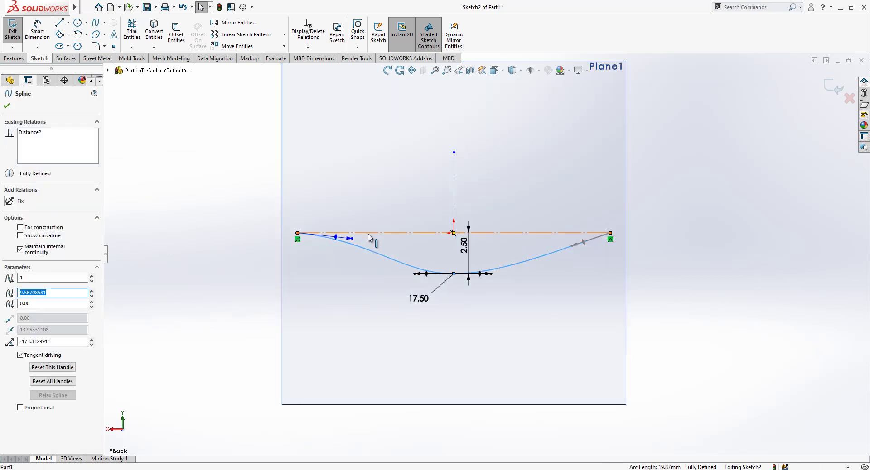
{"action": "left_click", "coordinate": [369, 234], "text": "ctrl"}
{"action": "left_click", "coordinate": [34, 264]}
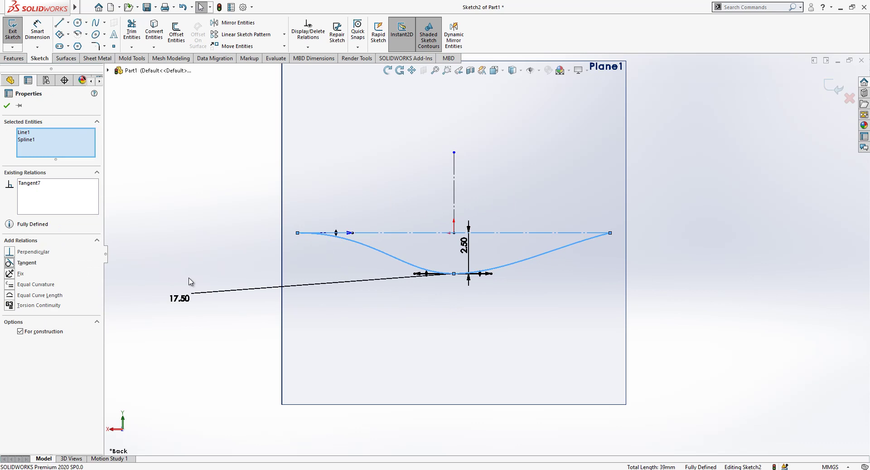
{"action": "left_click", "coordinate": [598, 270]}
- Make the spline's right end tangent to the horizontal construction line
{"action": "left_click", "coordinate": [578, 239]}
{"action": "left_click", "coordinate": [573, 235], "text": "ctrl"}
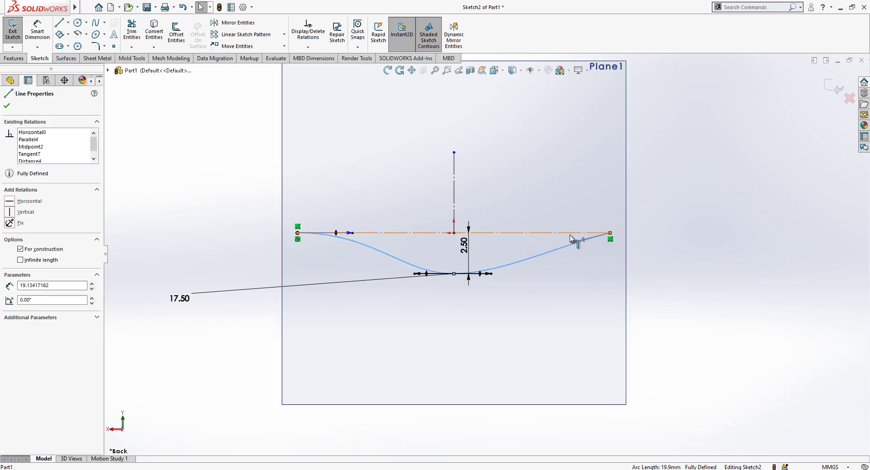
{"action": "left_click", "coordinate": [28, 264]}
{"action": "left_click", "coordinate": [752, 289]}
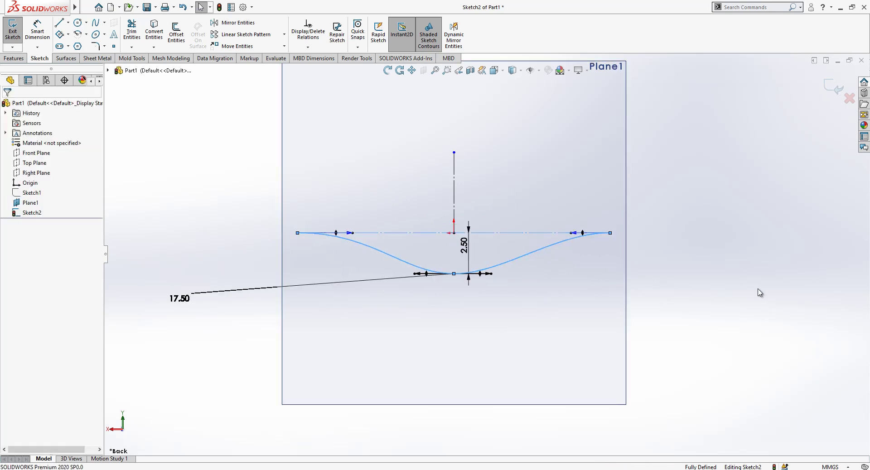
- Dimension the tangent weights of the spline's left and right end handles at 10 each and exit the sketch
{"action": "left_click", "coordinate": [37, 31]}
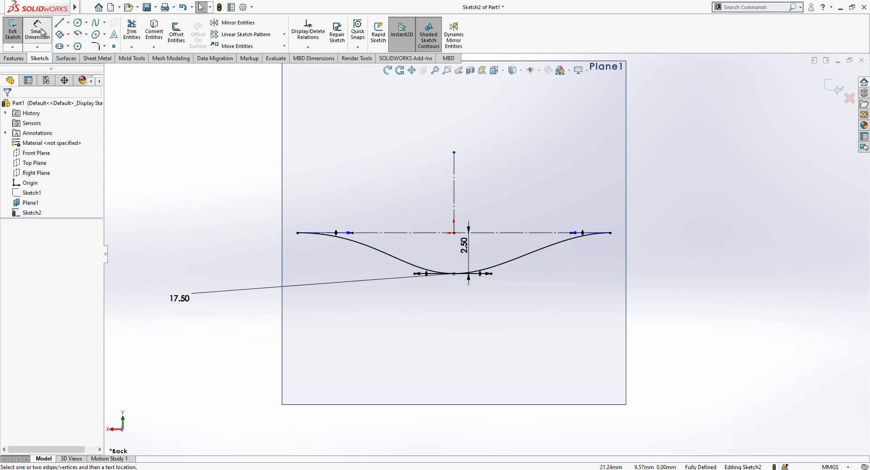
{"action": "left_click", "coordinate": [353, 235]}
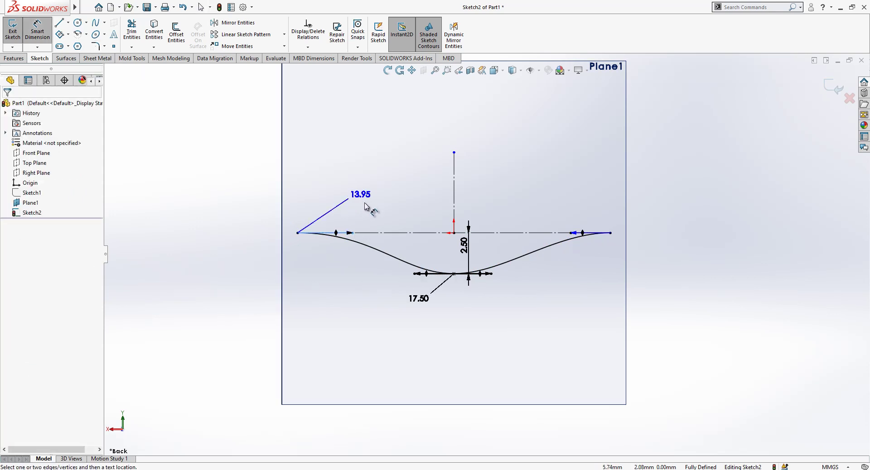
{"action": "left_click", "coordinate": [369, 208]}
{"action": "type", "text": "10"}
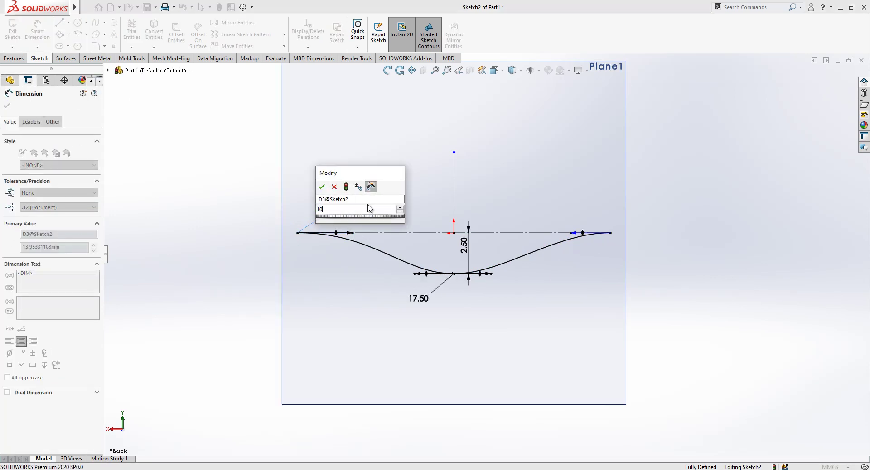
{"action": "key", "text": "Return"}
{"action": "left_click", "coordinate": [574, 234]}
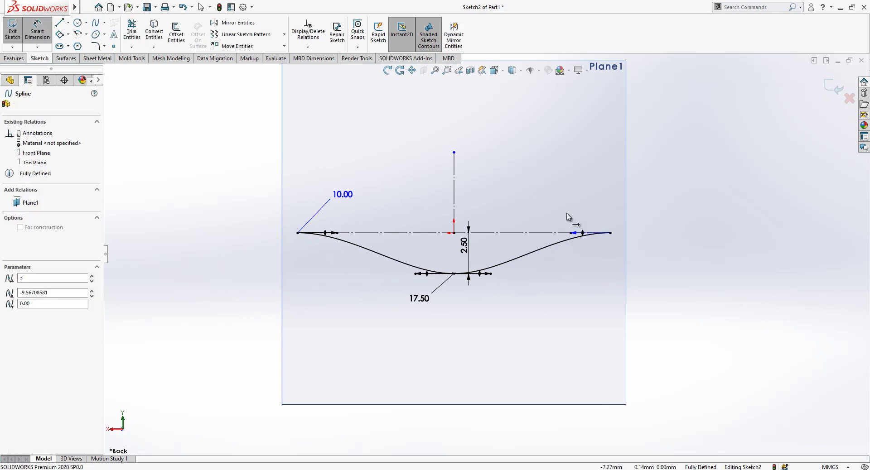
{"action": "left_click", "coordinate": [564, 203]}
{"action": "type", "text": "10"}
{"action": "key", "text": "Return"}
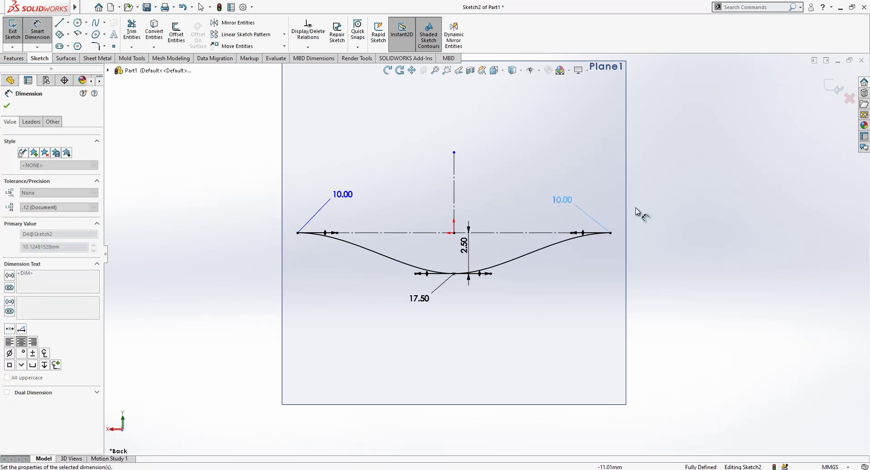
{"action": "left_click", "coordinate": [831, 85]}
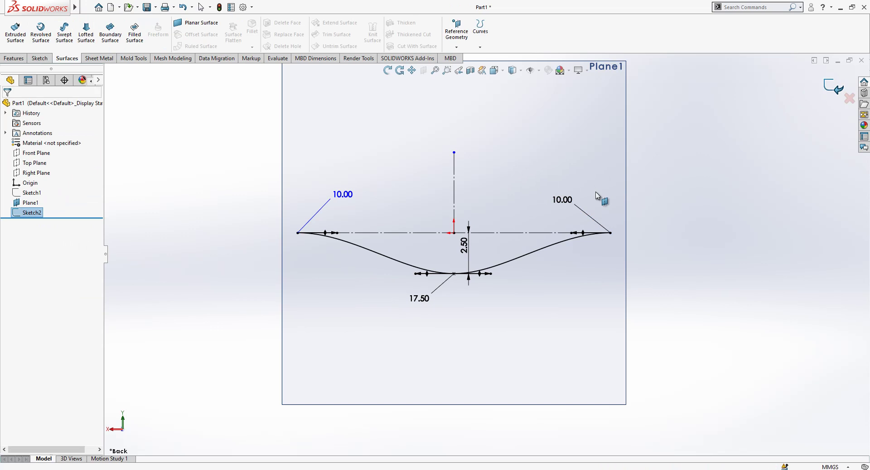
- Hide Plane1 and show the arc sketch, Sketch1
{"action": "left_click", "coordinate": [557, 201]}
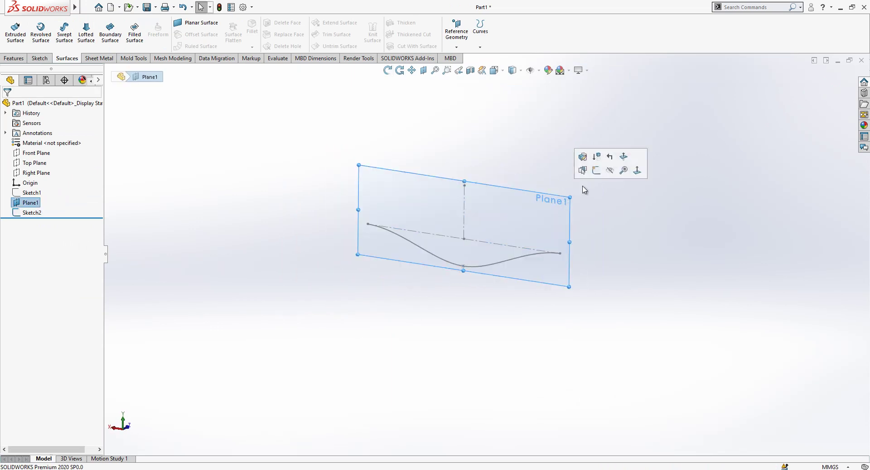
{"action": "left_click", "coordinate": [611, 171]}
{"action": "left_click", "coordinate": [35, 193]}
{"action": "left_click", "coordinate": [44, 179]}
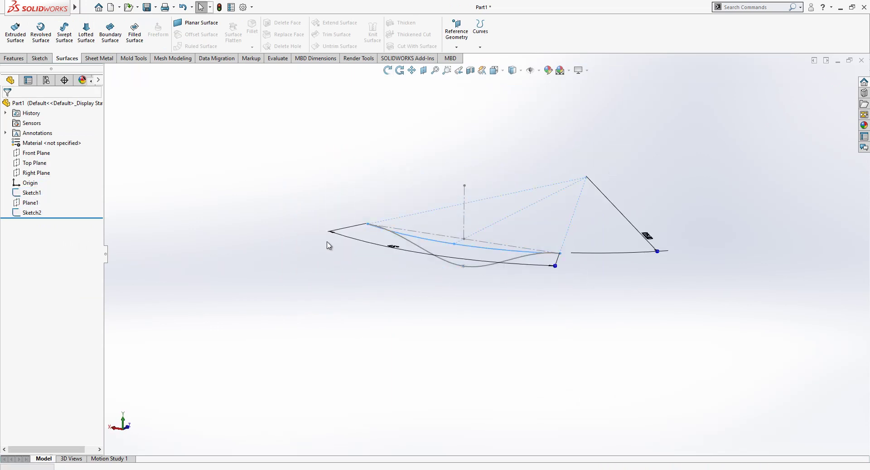
- Create a projected curve with the sketch-on-sketch type from the arc sketch, Sketch1, and the spline sketch, Sketch2
{"action": "mouse_move", "coordinate": [530, 216]}
{"action": "middle_mouse_down"}
{"action": "mouse_move", "coordinate": [490, 245]}
{"action": "mouse_move", "coordinate": [514, 217]}
{"action": "mouse_move", "coordinate": [513, 231]}
{"action": "middle_mouse_up"}
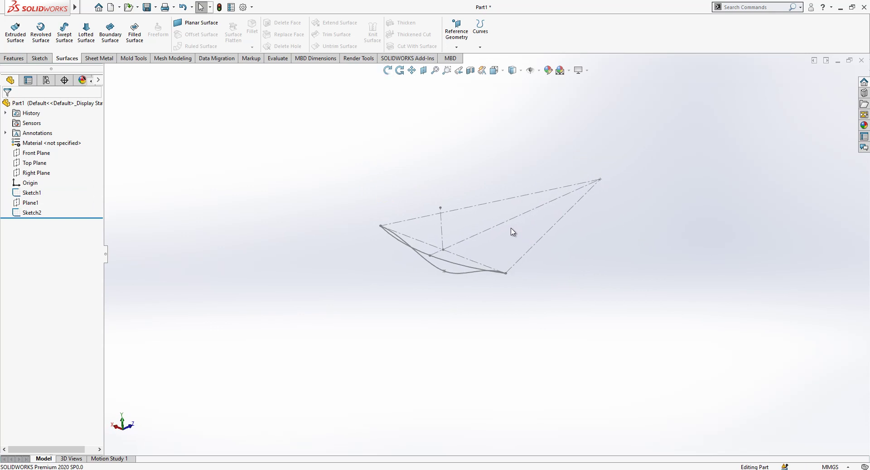
{"action": "scroll", "coordinate": [499, 225], "scroll_direction": "down", "scroll_amount": 2}
{"action": "mouse_move", "coordinate": [564, 244]}
{"action": "middle_mouse_down"}
{"action": "mouse_move", "coordinate": [503, 249]}
{"action": "mouse_move", "coordinate": [549, 244]}
{"action": "mouse_move", "coordinate": [571, 258]}
{"action": "middle_mouse_up"}
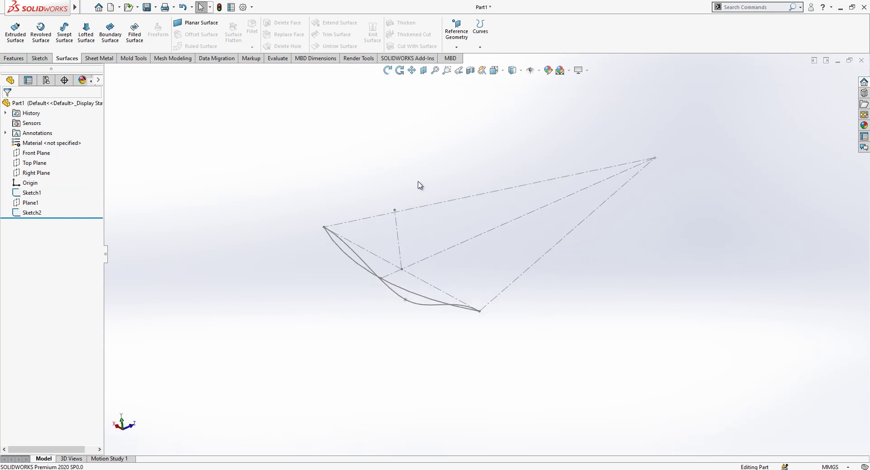
{"action": "left_click", "coordinate": [480, 48]}
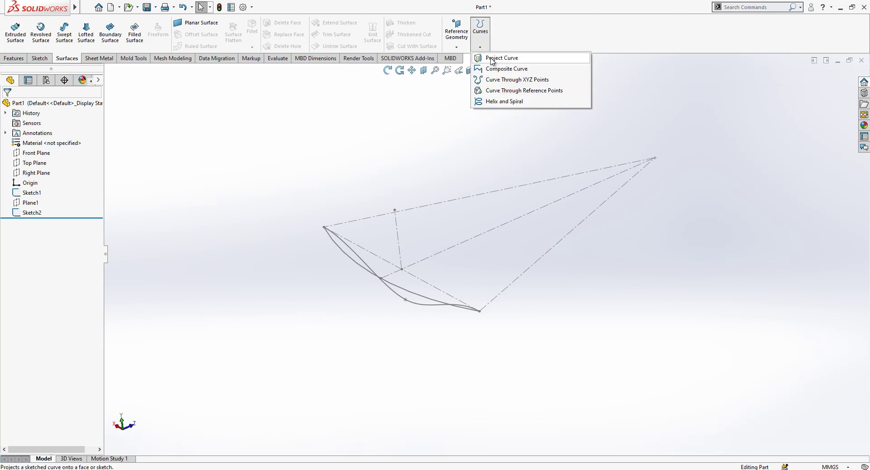
{"action": "left_click", "coordinate": [510, 61]}
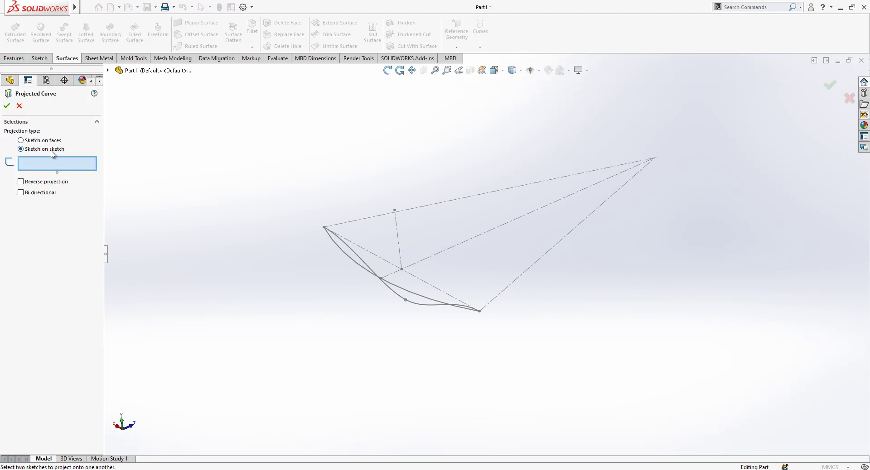
{"action": "left_click", "coordinate": [353, 264]}
{"action": "left_click", "coordinate": [355, 251]}
{"action": "mouse_move", "coordinate": [355, 250]}
{"action": "middle_mouse_down"}
{"action": "mouse_move", "coordinate": [413, 267]}
{"action": "mouse_move", "coordinate": [378, 242]}
{"action": "mouse_move", "coordinate": [410, 264]}
{"action": "mouse_move", "coordinate": [424, 305]}
{"action": "middle_mouse_up"}
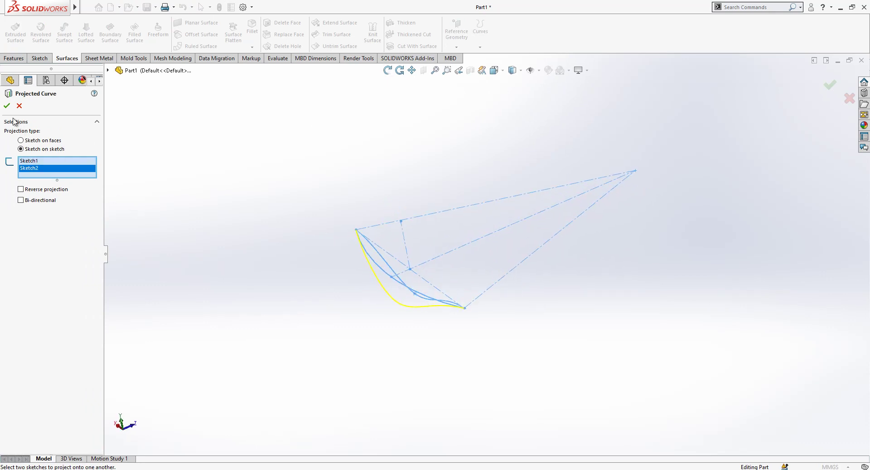
{"action": "left_click", "coordinate": [6, 105]}
- Hide the arc sketch, leaving only the projected curve in view
{"action": "middle_click_drag", "start_coordinate": [310, 219], "coordinate": [417, 263]}
{"action": "left_click", "coordinate": [415, 270]}
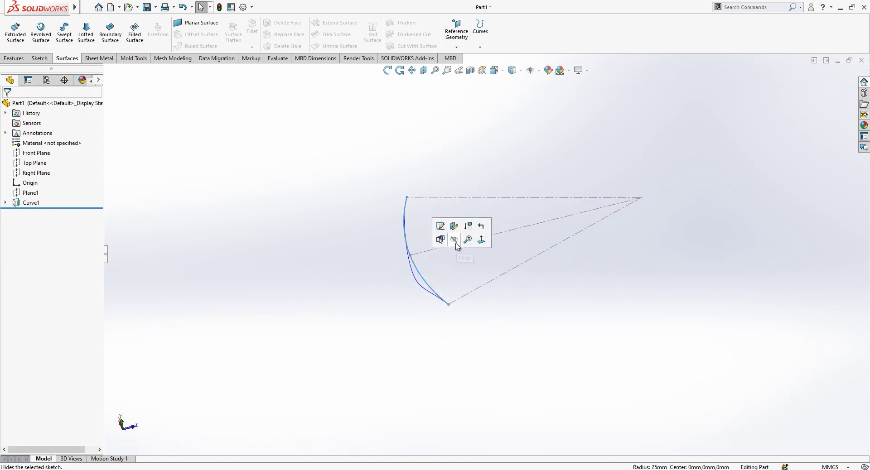
{"action": "middle_click_drag", "start_coordinate": [456, 305], "coordinate": [493, 215]}
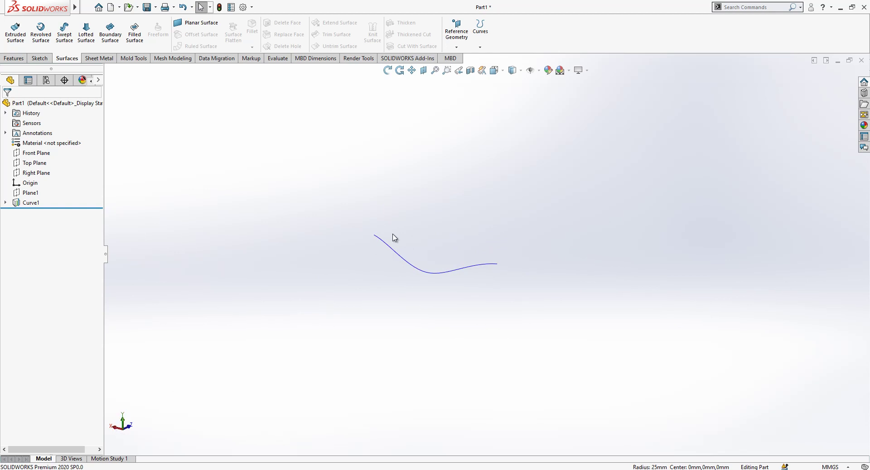
- Inspect the projected curve's shape from several angles and show the Right Plane
{"action": "middle_click_drag", "start_coordinate": [433, 273], "coordinate": [407, 279]}
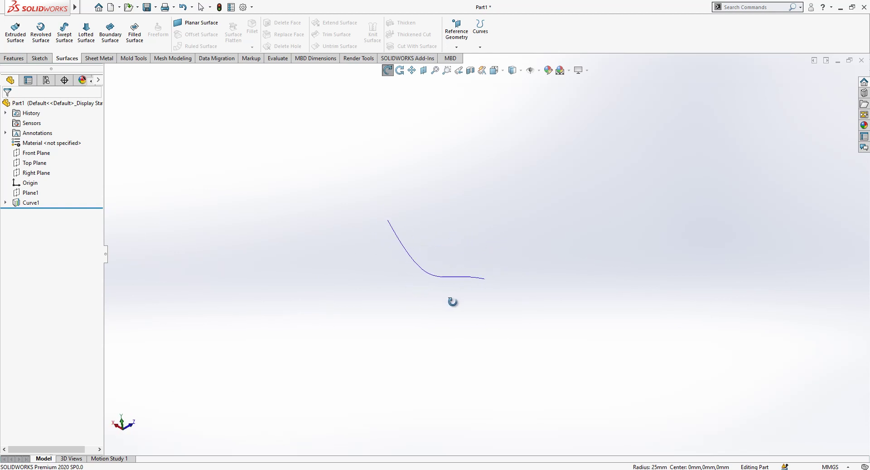
{"action": "middle_click_drag", "start_coordinate": [452, 302], "coordinate": [446, 230]}
{"action": "middle_click_drag", "start_coordinate": [461, 281], "coordinate": [438, 217]}
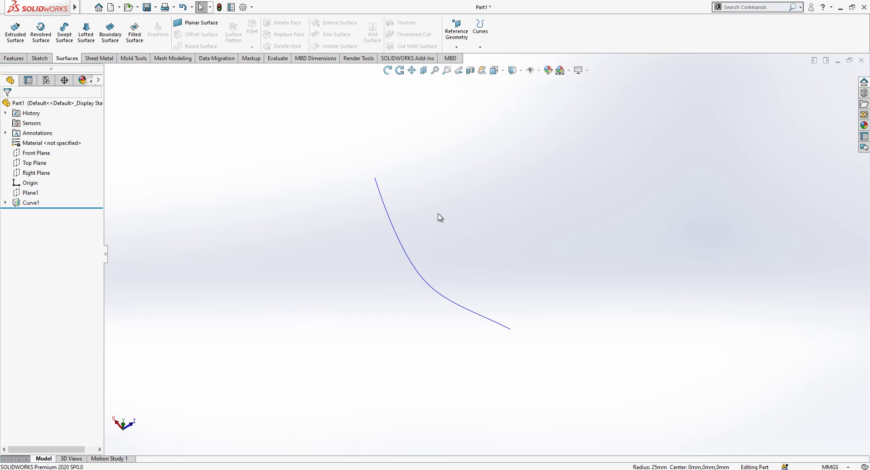
{"action": "middle_click_drag", "start_coordinate": [461, 290], "coordinate": [468, 221]}
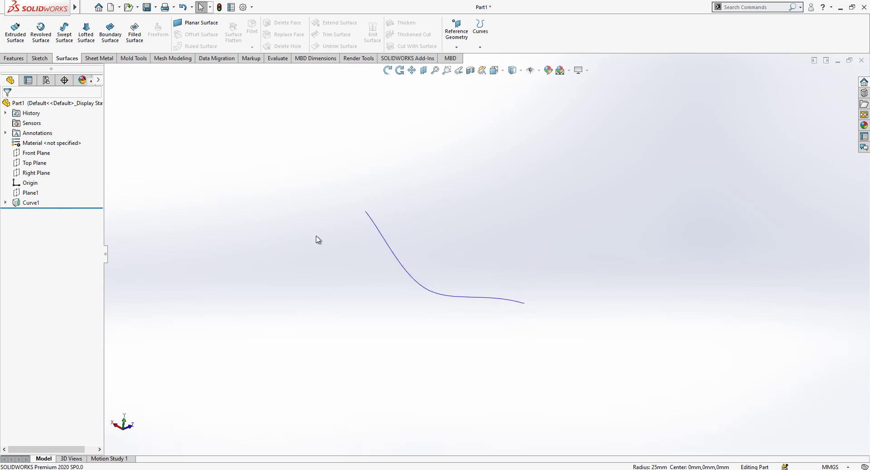
{"action": "middle_click_drag", "start_coordinate": [442, 271], "coordinate": [485, 279]}
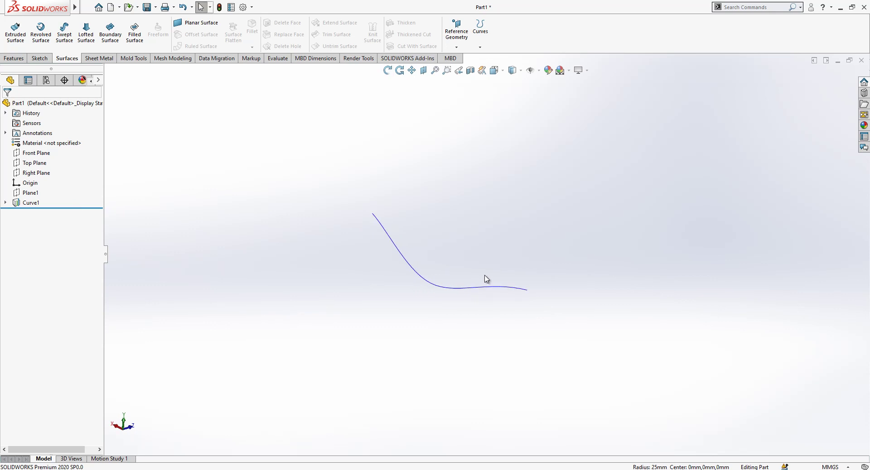
{"action": "left_click", "coordinate": [42, 177]}
{"action": "mouse_move", "coordinate": [476, 245]}
{"action": "middle_mouse_down"}
{"action": "mouse_move", "coordinate": [450, 231]}
{"action": "mouse_move", "coordinate": [471, 238]}
{"action": "middle_mouse_up"}
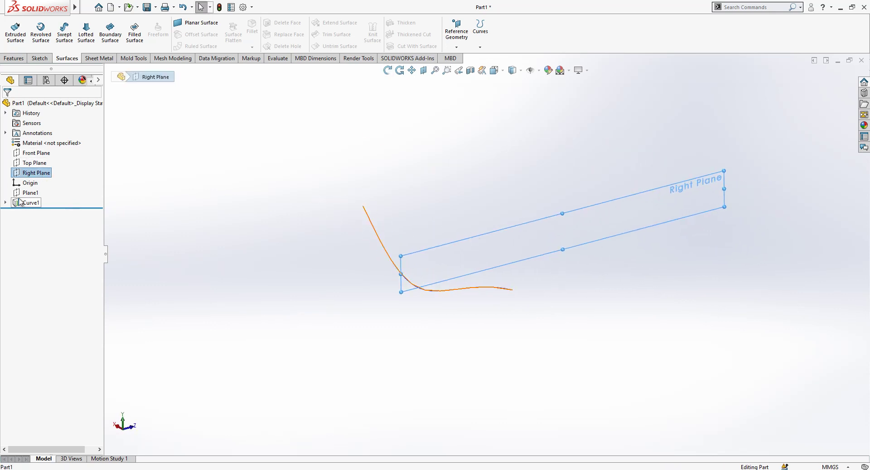
{"action": "right_click", "coordinate": [50, 173]}
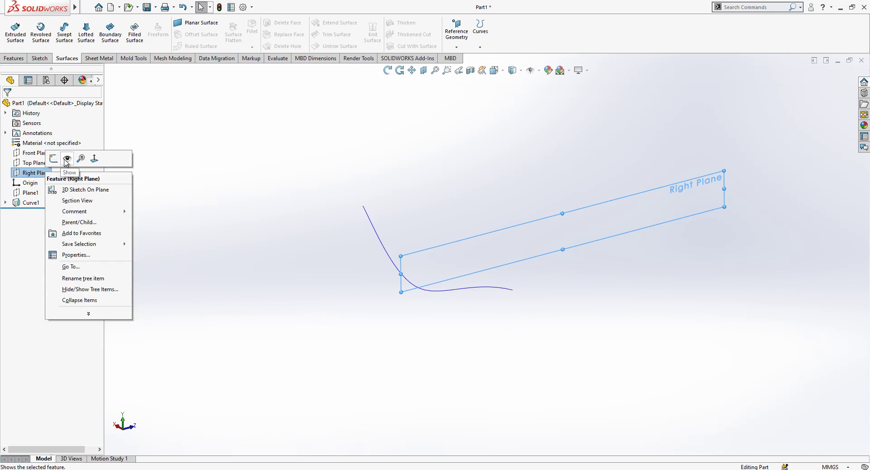
{"action": "left_click", "coordinate": [67, 159]}
- Create a reference plane perpendicular to the projected curve and coincident with its left endpoint
{"action": "left_click", "coordinate": [456, 47]}
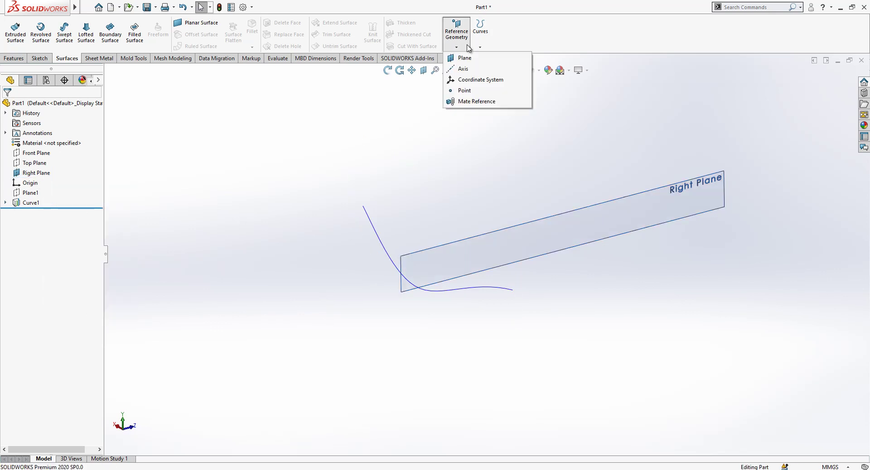
{"action": "left_click", "coordinate": [462, 59]}
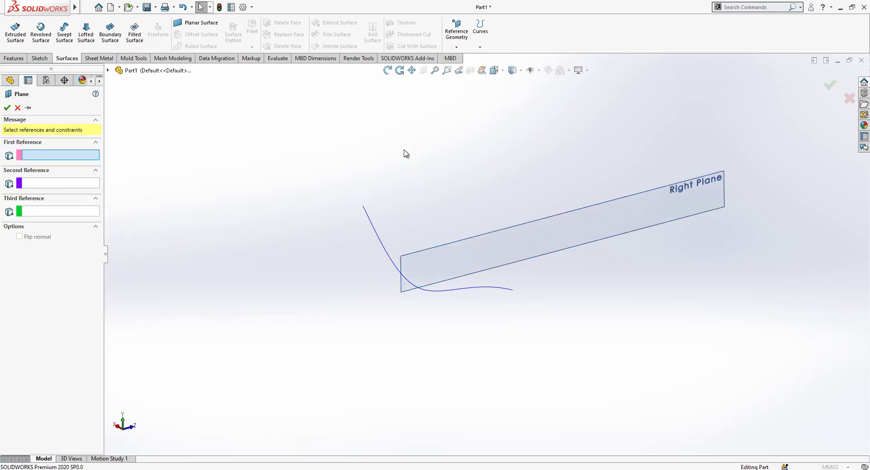
{"action": "left_click", "coordinate": [369, 219]}
{"action": "left_click", "coordinate": [363, 207]}
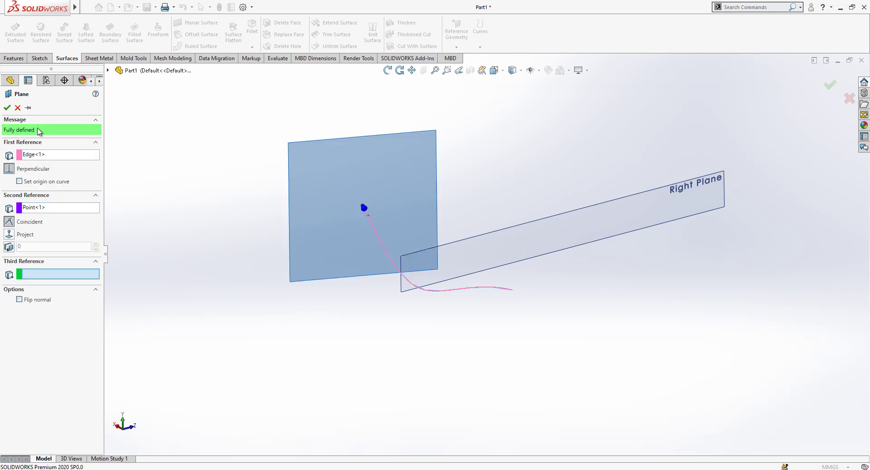
{"action": "left_click", "coordinate": [8, 108]}
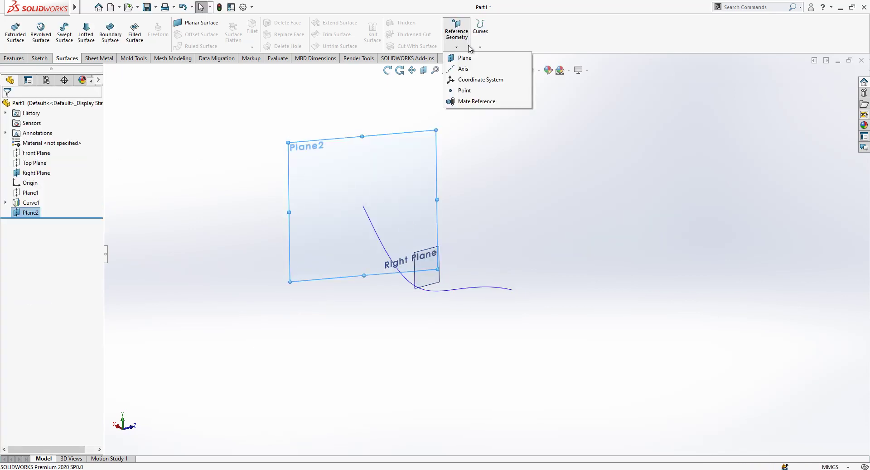
- Create a second reference plane perpendicular to the projected curve and coincident with its right endpoint
{"action": "left_click", "coordinate": [457, 47]}
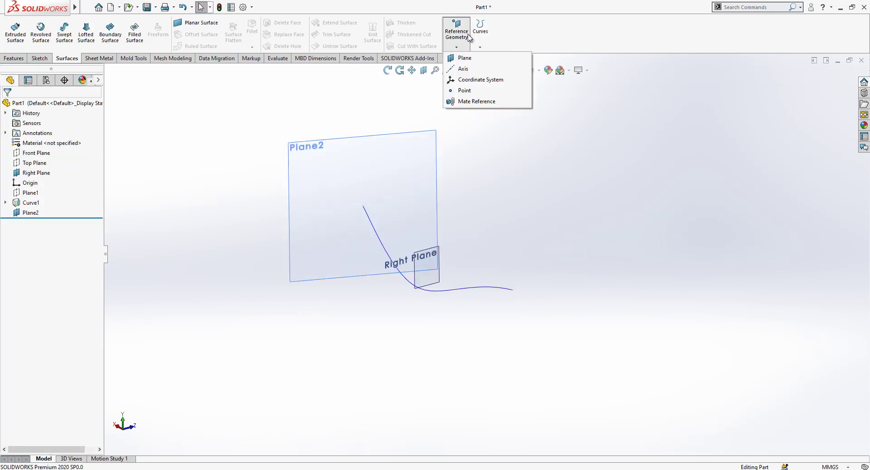
{"action": "left_click", "coordinate": [462, 59]}
{"action": "left_click", "coordinate": [507, 291]}
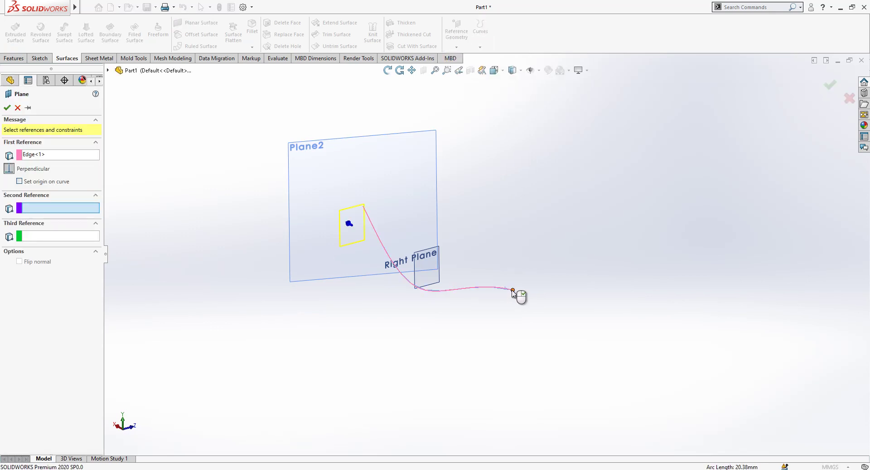
{"action": "left_click", "coordinate": [513, 291]}
{"action": "middle_click_drag", "start_coordinate": [532, 275], "coordinate": [523, 241]}
{"action": "scroll", "coordinate": [497, 305], "scroll_direction": "up", "scroll_amount": 1}
{"action": "right_click", "coordinate": [492, 290]}
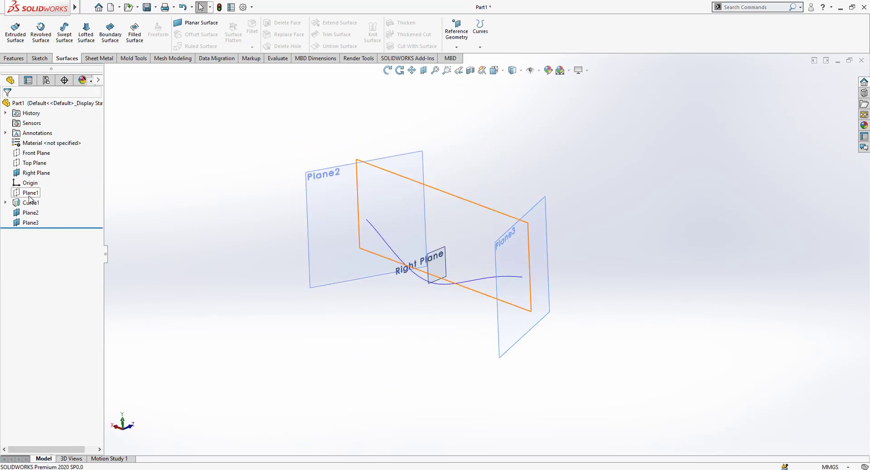
- Start a sketch on Plane2 and draw a horizontal line about 9.15 mm long just above the curve's endpoint
{"action": "left_click", "coordinate": [369, 168]}
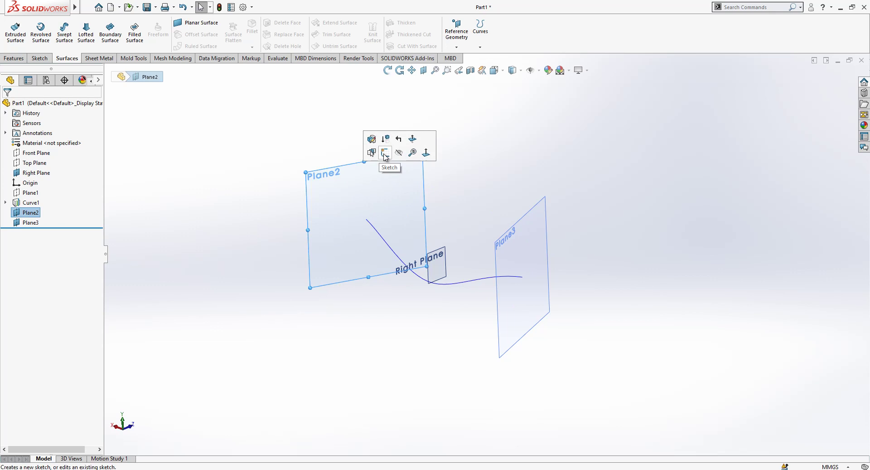
{"action": "left_click", "coordinate": [384, 154]}
{"action": "left_click", "coordinate": [59, 22]}
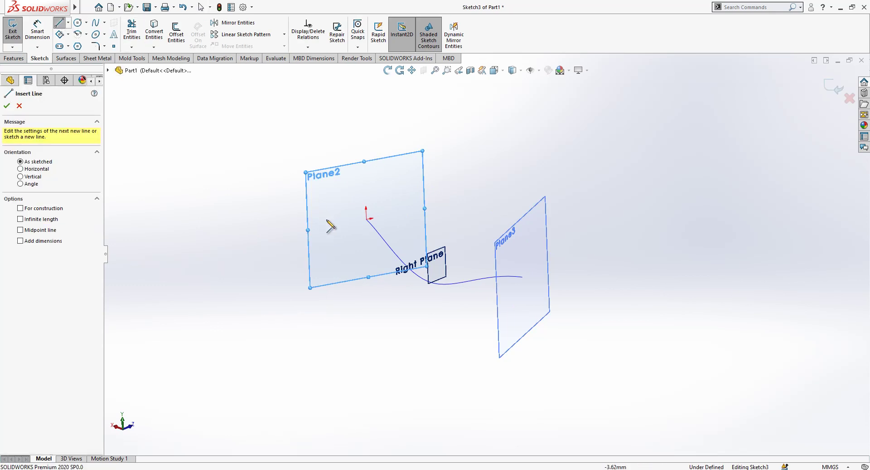
{"action": "left_click", "coordinate": [326, 220]}
{"action": "left_click", "coordinate": [428, 202]}
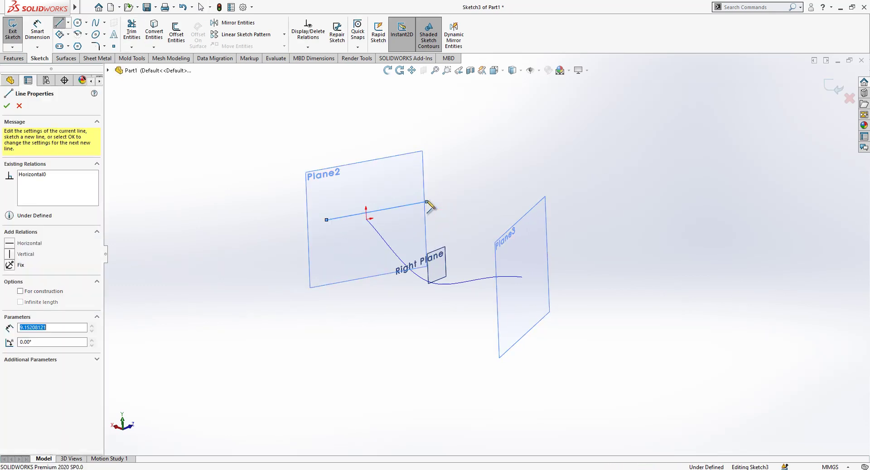
{"action": "key", "text": "Escape"}
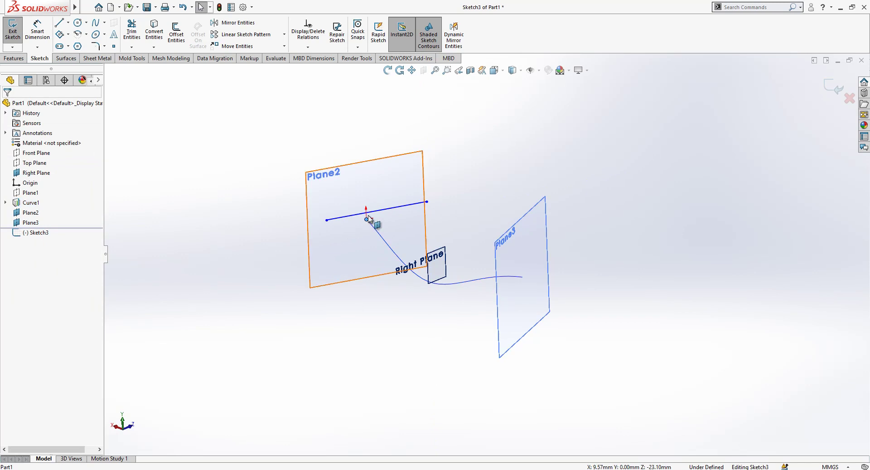
{"action": "left_click", "coordinate": [379, 210]}
{"action": "key", "text": "Escape"}
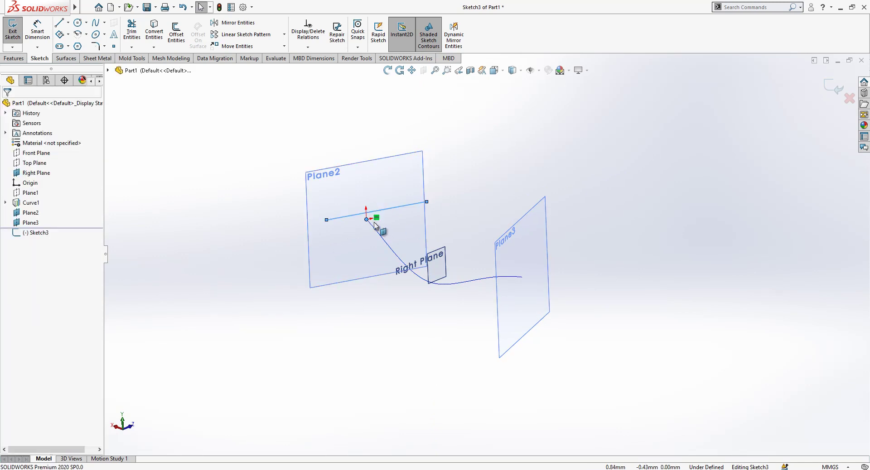
{"action": "left_click", "coordinate": [380, 215]}
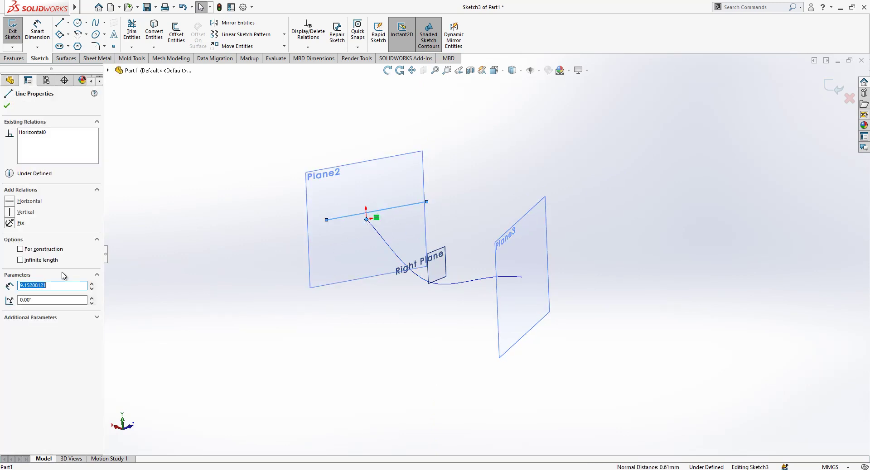
{"action": "left_click", "coordinate": [390, 209]}
{"action": "key", "text": "Escape"}
{"action": "left_click", "coordinate": [375, 214]}
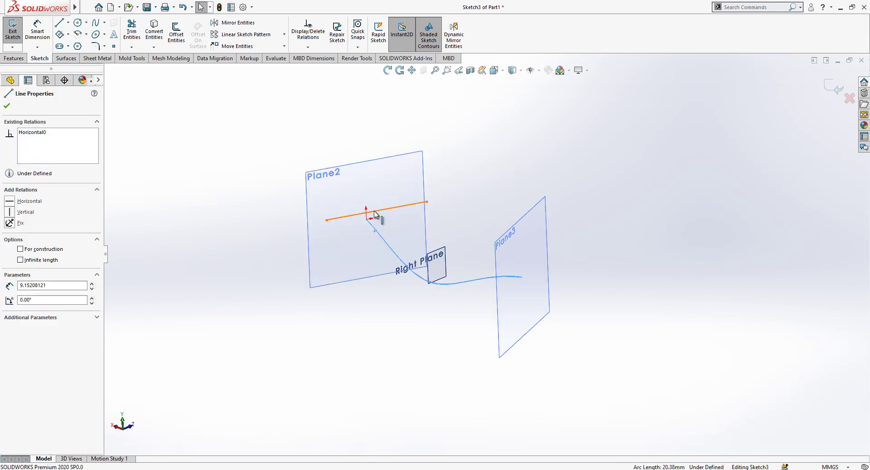
{"action": "left_click", "coordinate": [374, 217], "text": "ctrl"}
{"action": "key", "text": "Escape"}
- Draw a vertical line about 2.3 mm long downward from the curve's endpoint and make it construction geometry
{"action": "scroll", "coordinate": [435, 191], "scroll_direction": "down", "scroll_amount": 3}
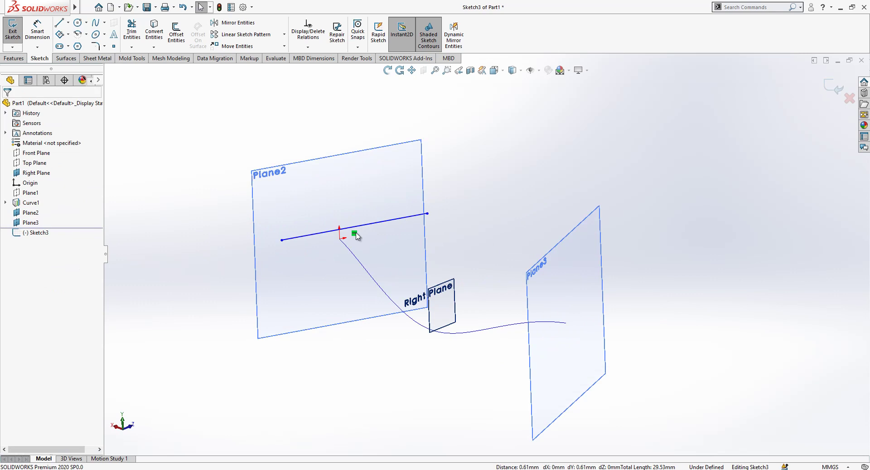
{"action": "key", "text": "l"}
{"action": "scroll", "coordinate": [345, 244], "scroll_direction": "down", "scroll_amount": 3}
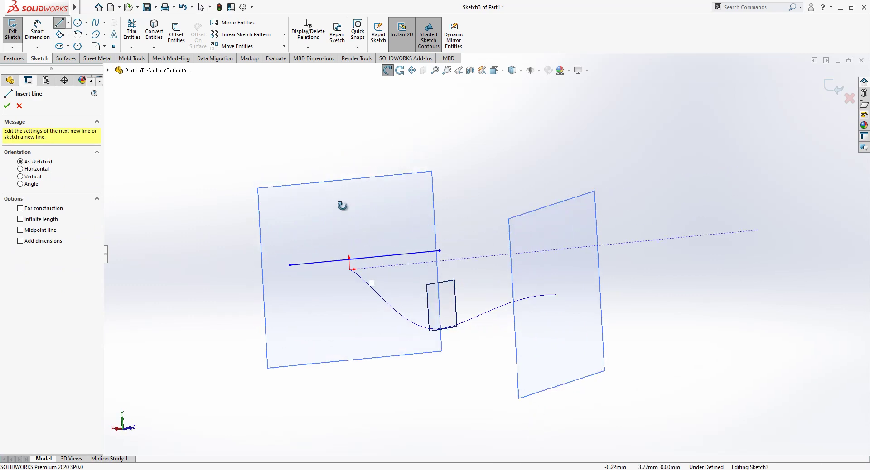
{"action": "left_click", "coordinate": [341, 246]}
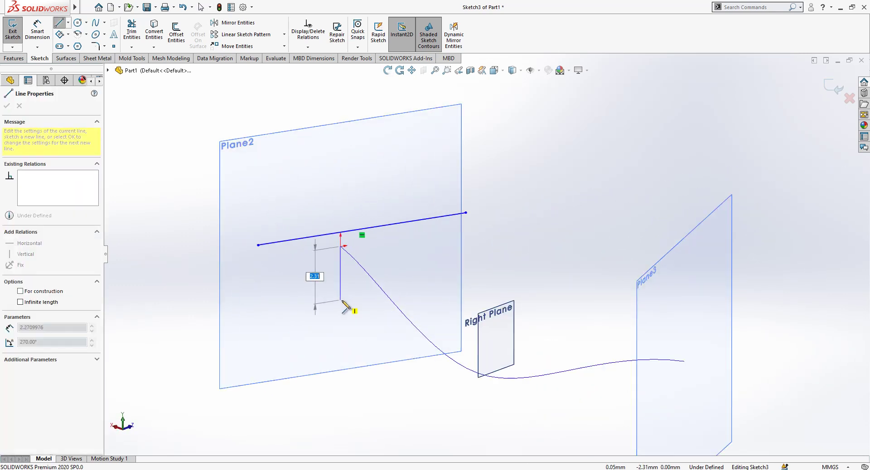
{"action": "left_click", "coordinate": [340, 301]}
{"action": "key", "text": "Escape"}
{"action": "left_click", "coordinate": [340, 264]}
{"action": "left_click", "coordinate": [379, 238]}
- Add a Pierce relation between the construction line's upper endpoint and the projected curve
{"action": "left_click", "coordinate": [365, 253]}
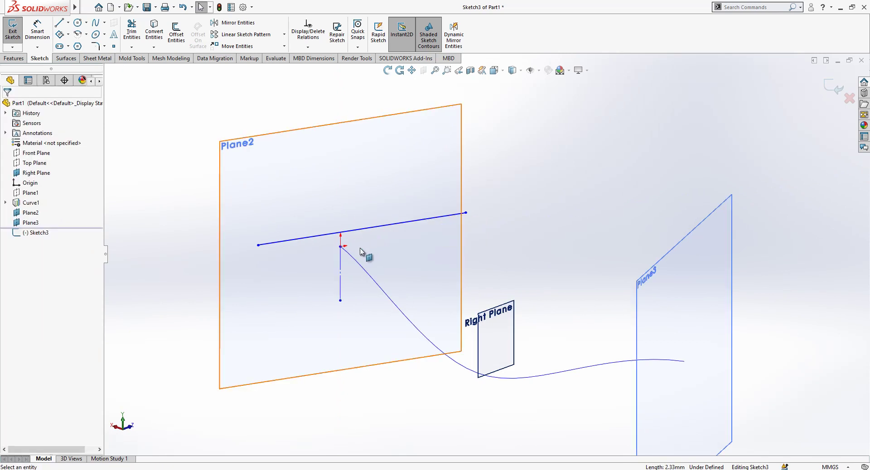
{"action": "left_click", "coordinate": [340, 247], "text": "ctrl"}
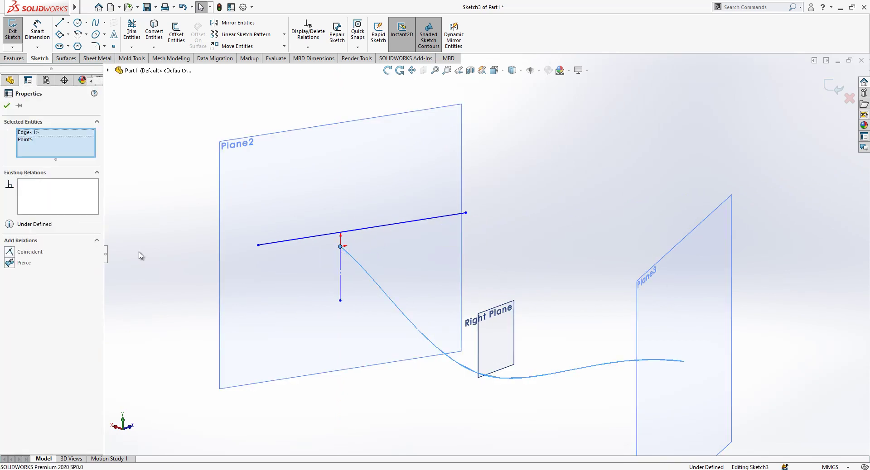
{"action": "left_click", "coordinate": [24, 265]}
{"action": "key", "text": "Escape"}
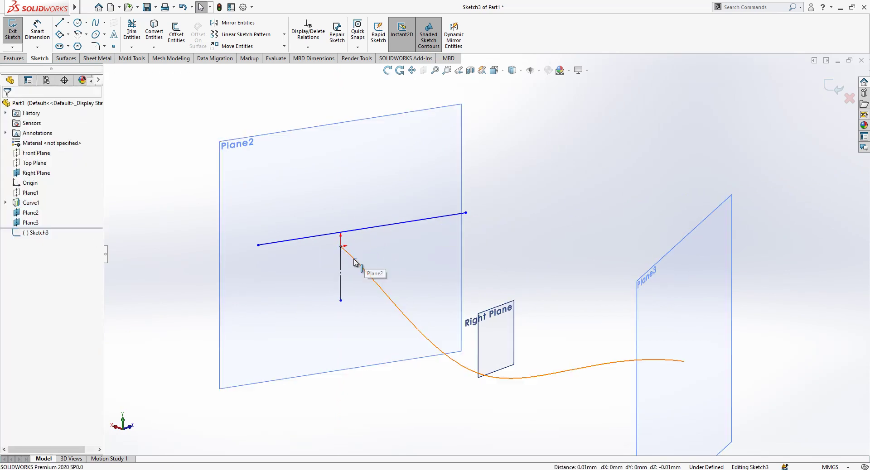
- Add a Midpoint relation between the horizontal line and the pierced endpoint of the construction line on Plane2
{"action": "left_click", "coordinate": [341, 272]}
{"action": "left_click", "coordinate": [329, 245]}
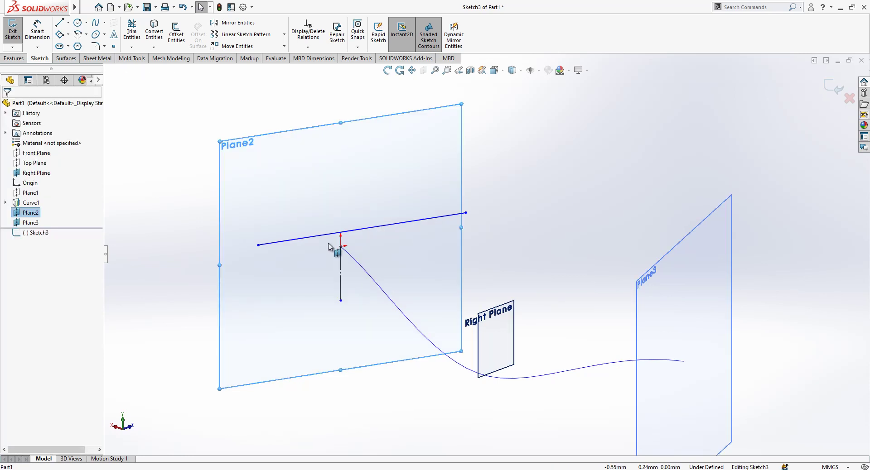
{"action": "left_click", "coordinate": [340, 248]}
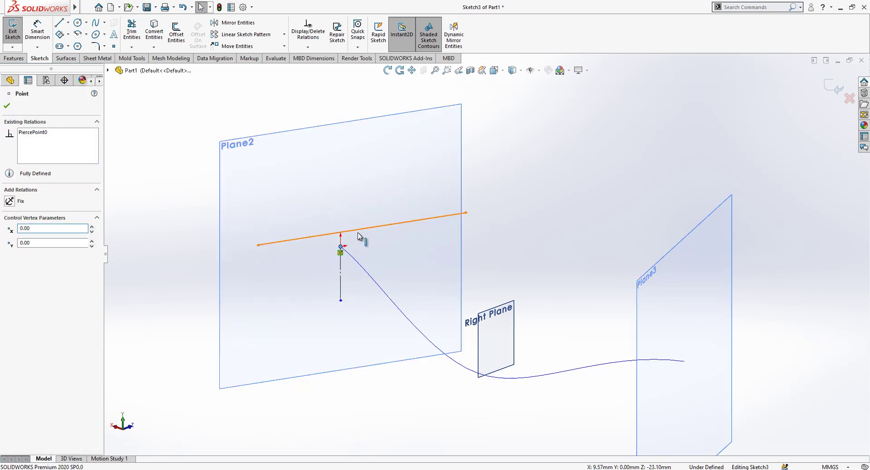
{"action": "left_click", "coordinate": [358, 233]}
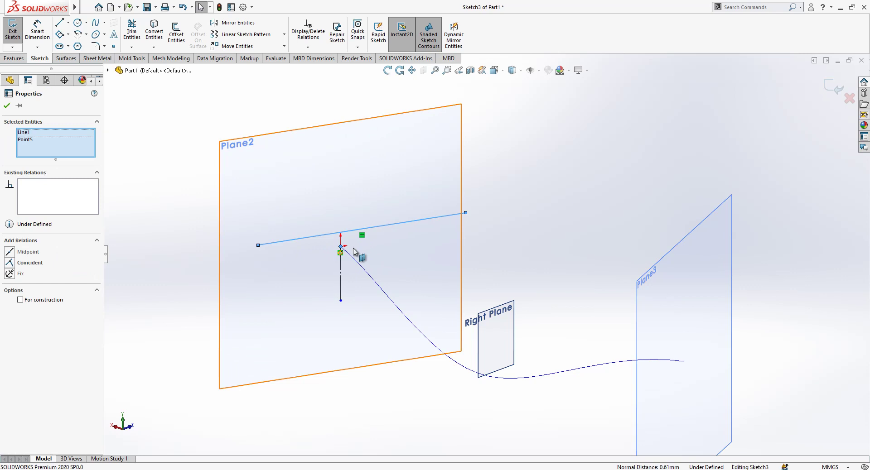
{"action": "left_click", "coordinate": [15, 252]}
{"action": "left_click", "coordinate": [156, 201]}
- Dimension the horizontal line on Plane2 to 10 mm and exit the sketch
{"action": "left_click", "coordinate": [38, 31]}
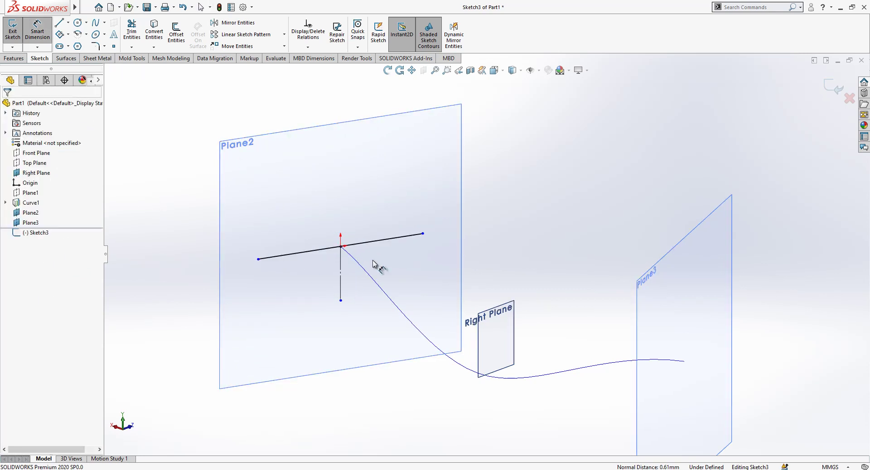
{"action": "left_click", "coordinate": [325, 254]}
{"action": "left_click", "coordinate": [323, 227]}
{"action": "type", "text": "1"}
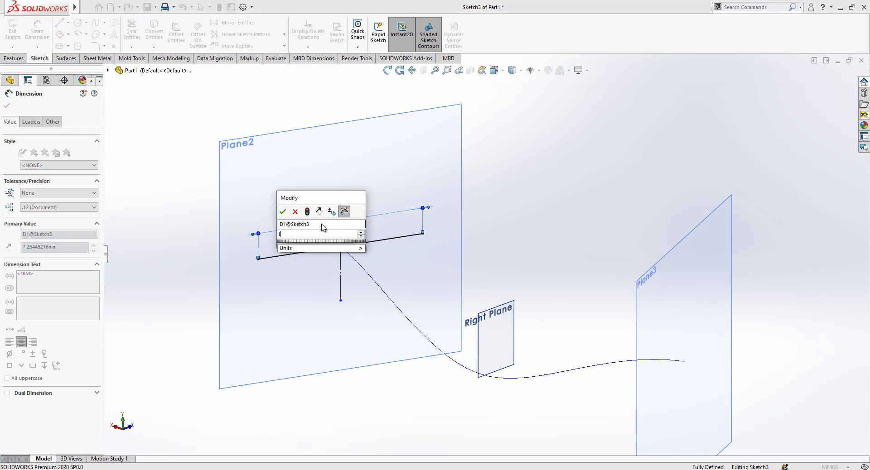
{"action": "type", "text": "0"}
{"action": "key", "text": "Return"}
{"action": "key", "text": "Escape"}
{"action": "scroll", "coordinate": [297, 208], "scroll_direction": "up", "scroll_amount": 3}
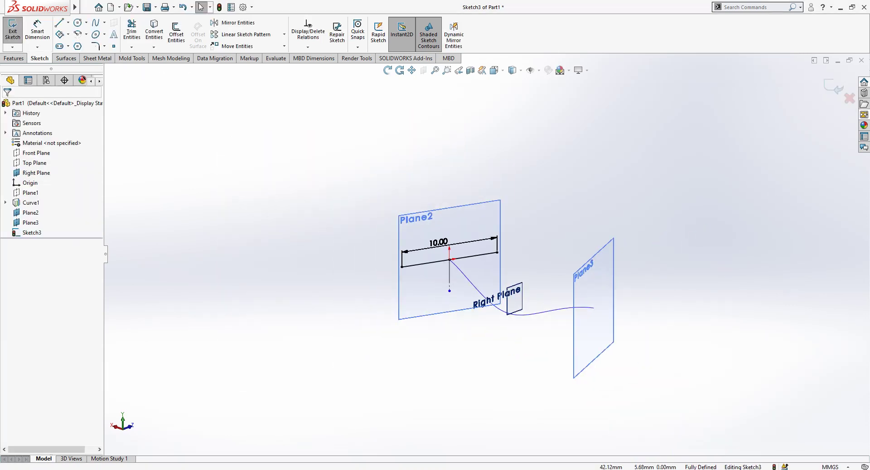
{"action": "left_click", "coordinate": [833, 89]}
{"action": "scroll", "coordinate": [587, 261], "scroll_direction": "up", "scroll_amount": 1}
{"action": "scroll", "coordinate": [627, 289], "scroll_direction": "down", "scroll_amount": 2}
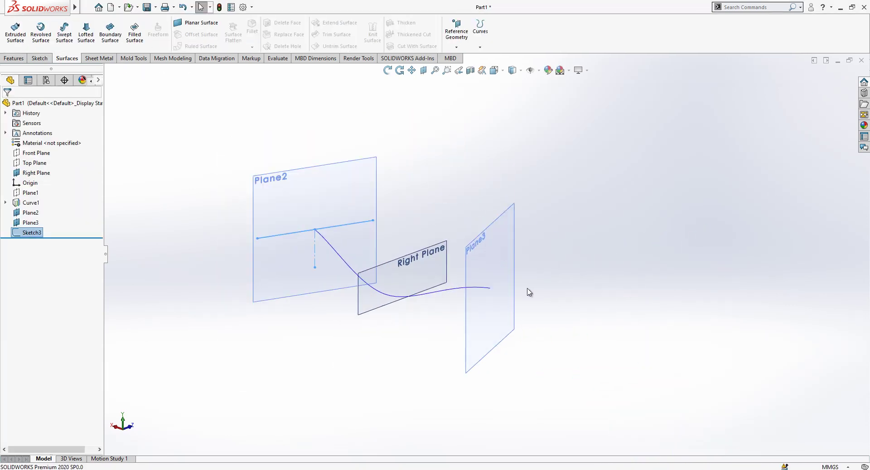
- Start a sketch on Plane3 and draw a horizontal line about 16.5 mm long across the curve's endpoint
{"action": "left_click", "coordinate": [508, 266]}
{"action": "left_click", "coordinate": [546, 235]}
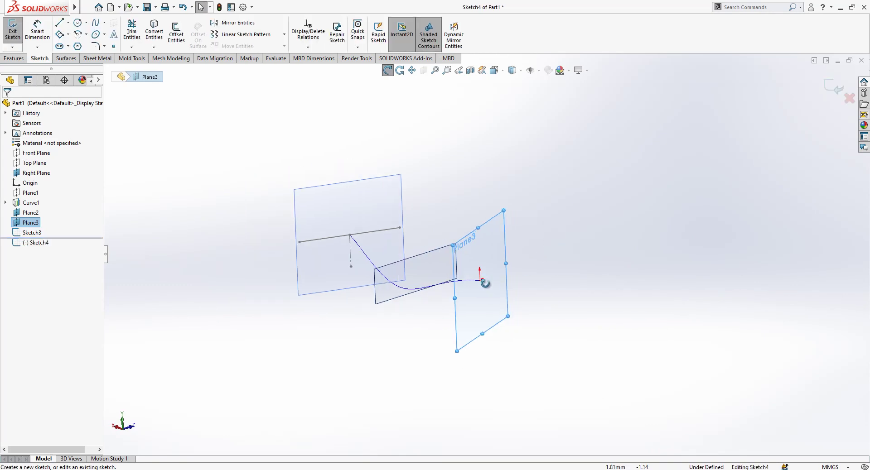
{"action": "left_click", "coordinate": [59, 22]}
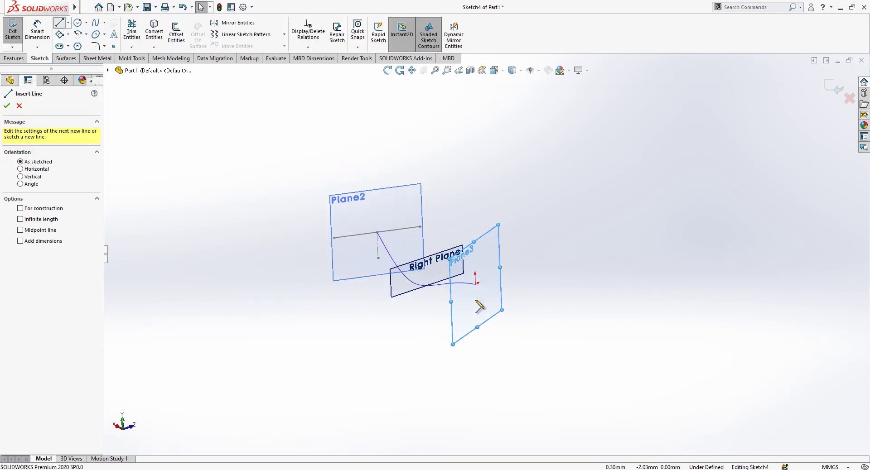
{"action": "left_click", "coordinate": [459, 296]}
{"action": "left_click", "coordinate": [522, 252]}
{"action": "key", "text": "Escape"}
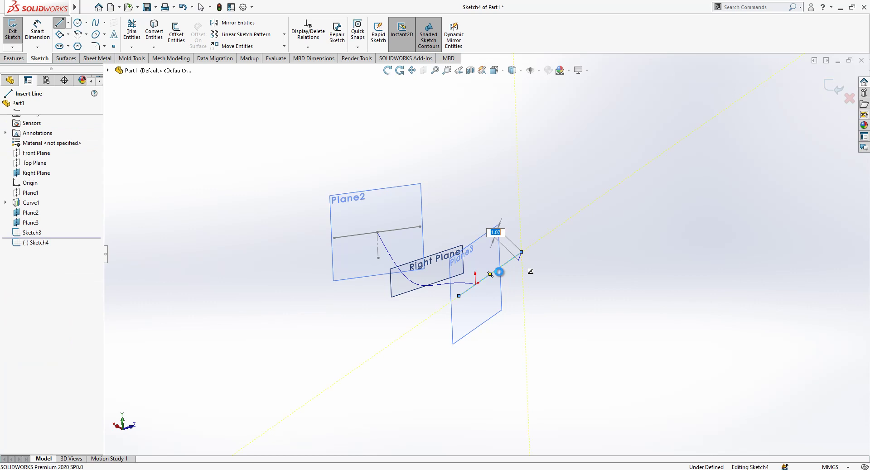
{"action": "scroll", "coordinate": [491, 284], "scroll_direction": "down", "scroll_amount": 3}
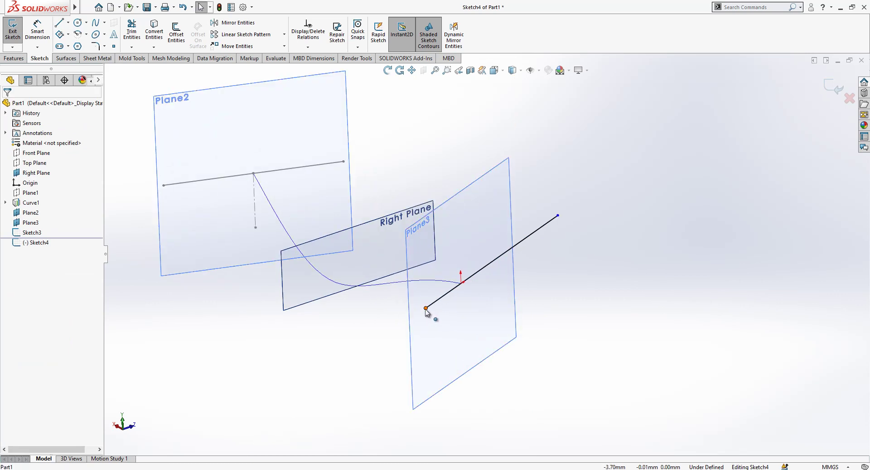
{"action": "left_click", "coordinate": [416, 314]}
{"action": "left_click_drag", "start_coordinate": [471, 282], "coordinate": [398, 324]}
{"action": "left_click", "coordinate": [466, 280]}
{"action": "left_click", "coordinate": [462, 284]}
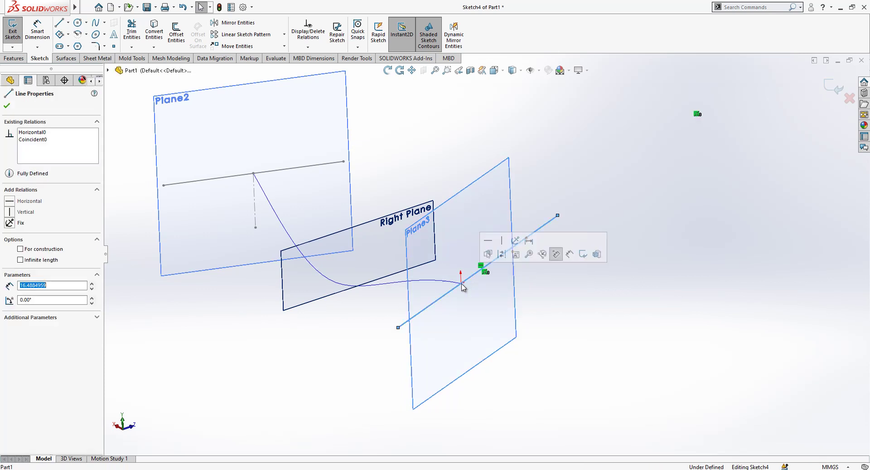
{"action": "key", "text": "Escape"}
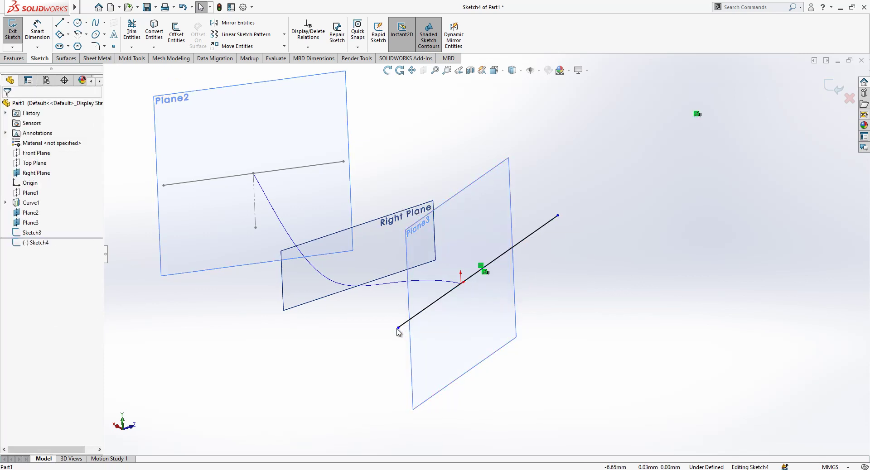
- Shorten the horizontal line to about 6.7 mm and draw a vertical construction line about 3.67 mm long below the curve's endpoint
{"action": "mouse_move", "coordinate": [397, 329]}
{"action": "left_mouse_down"}
{"action": "mouse_move", "coordinate": [521, 262]}
{"action": "mouse_move", "coordinate": [475, 286]}
{"action": "mouse_move", "coordinate": [494, 290]}
{"action": "mouse_move", "coordinate": [463, 354]}
{"action": "left_mouse_up"}
{"action": "key", "text": "Escape"}
{"action": "key", "text": "l"}
{"action": "key", "text": "Escape"}
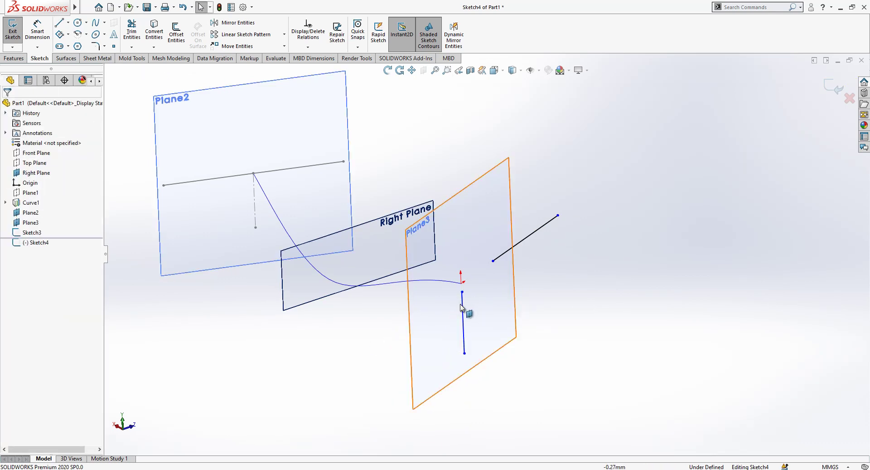
{"action": "left_click", "coordinate": [463, 308]}
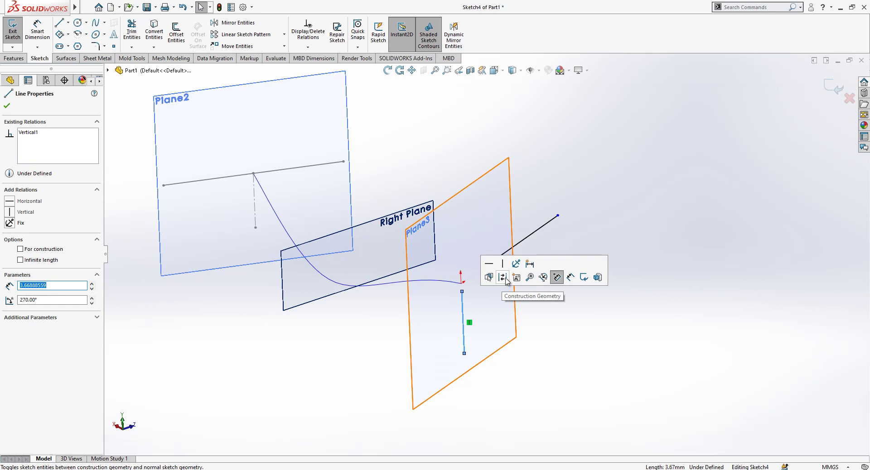
{"action": "left_click", "coordinate": [503, 277]}
- Add a Pierce relation between the upper endpoint of the Plane3 construction line and the projected curve
{"action": "left_click", "coordinate": [462, 292]}
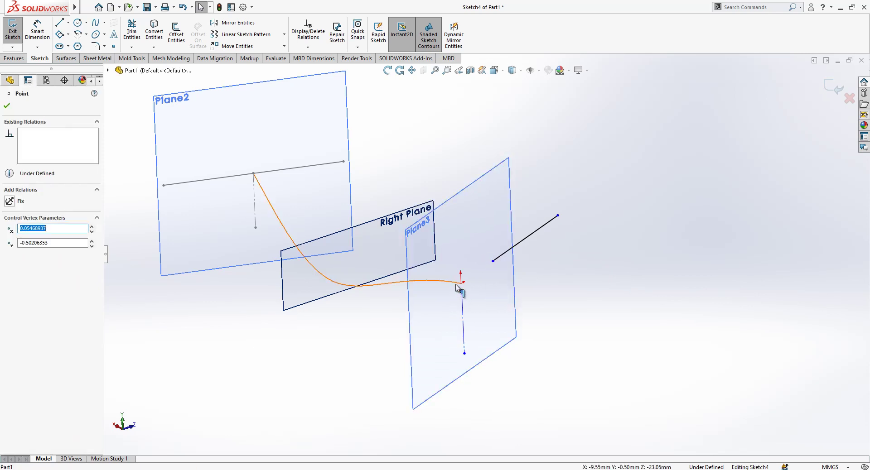
{"action": "left_click", "coordinate": [459, 284]}
{"action": "left_click", "coordinate": [462, 291], "text": "ctrl"}
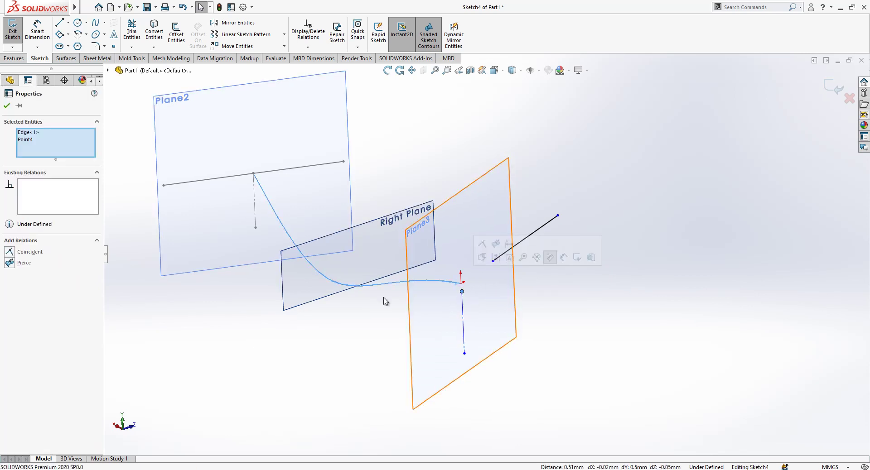
{"action": "left_click", "coordinate": [16, 264]}
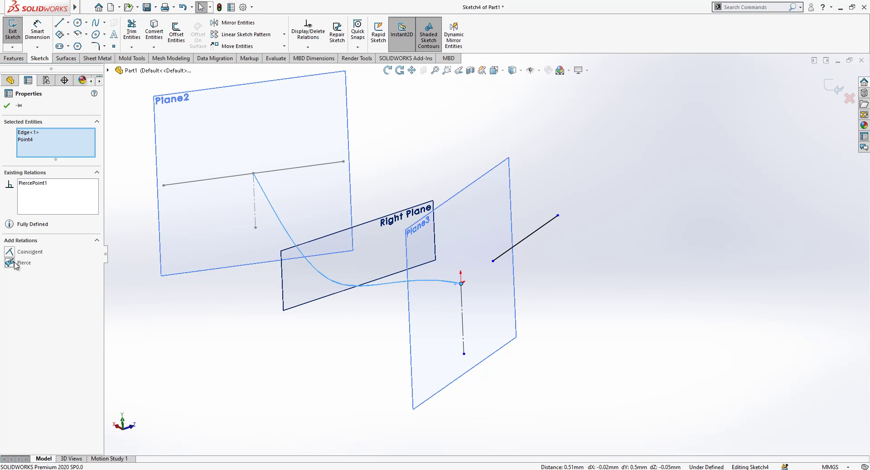
{"action": "left_click", "coordinate": [481, 310]}
- Make the pierced point the midpoint of the horizontal line on Plane3
{"action": "left_click", "coordinate": [528, 240]}
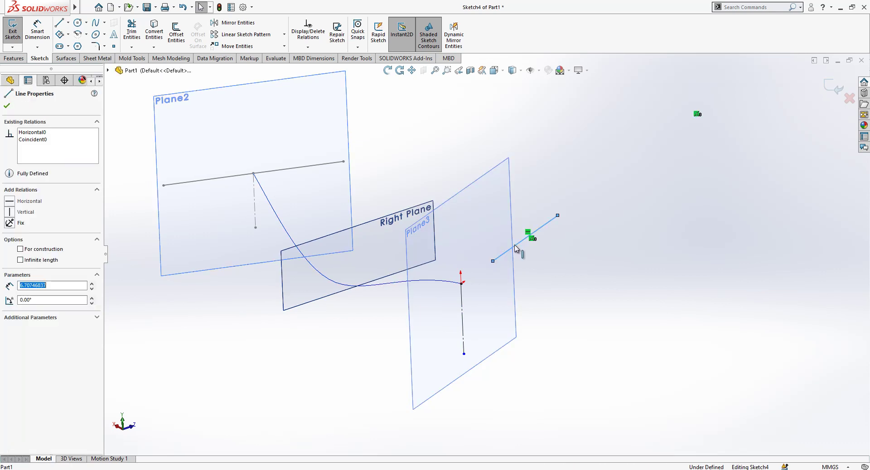
{"action": "left_click", "coordinate": [462, 284], "text": "ctrl"}
{"action": "left_click", "coordinate": [36, 252]}
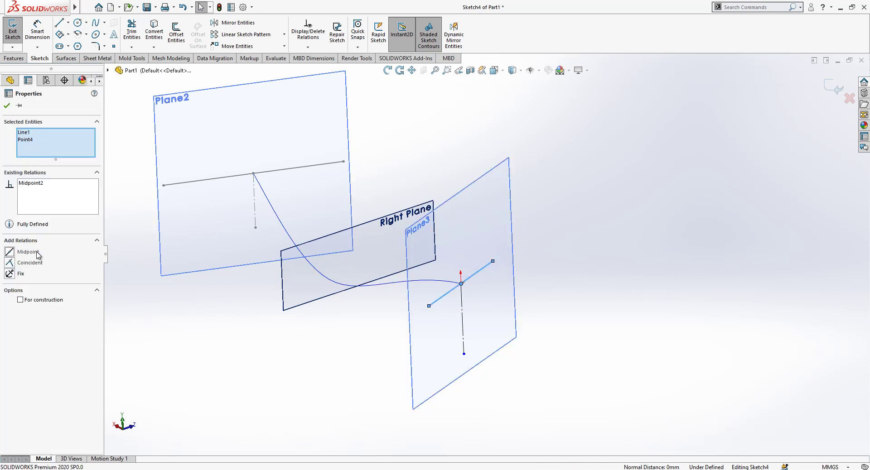
{"action": "key", "text": "Escape"}
- Add an Equal relation between the horizontal line on Plane3 and the 10 mm line of the Plane2 sketch
{"action": "left_click", "coordinate": [473, 279]}
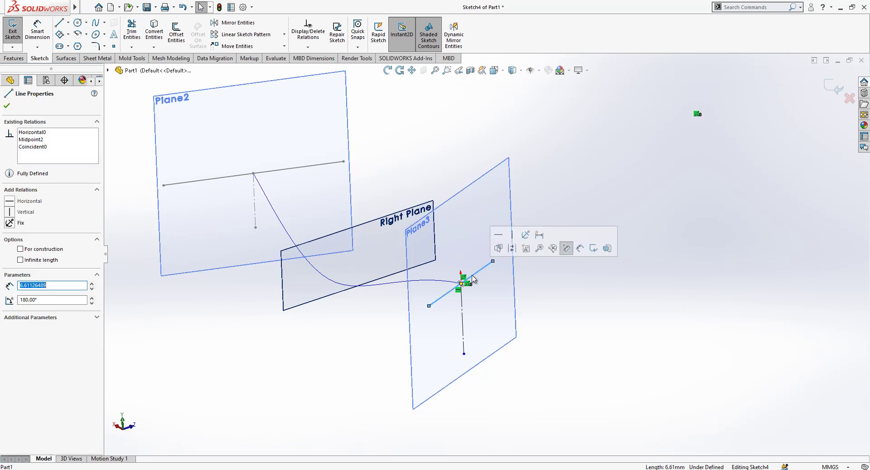
{"action": "left_click", "coordinate": [295, 174], "text": "ctrl"}
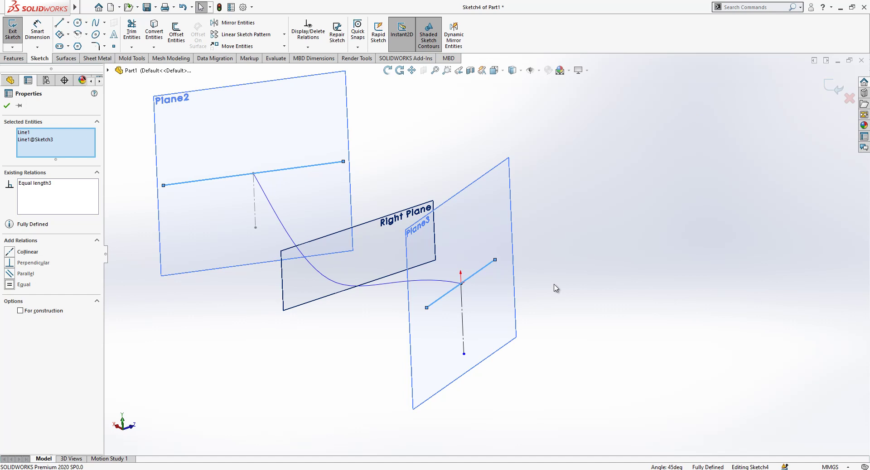
{"action": "mouse_move", "coordinate": [534, 279]}
{"action": "middle_mouse_down"}
{"action": "mouse_move", "coordinate": [472, 252]}
{"action": "mouse_move", "coordinate": [450, 326]}
{"action": "mouse_move", "coordinate": [464, 361]}
{"action": "mouse_move", "coordinate": [446, 297]}
{"action": "mouse_move", "coordinate": [458, 315]}
{"action": "mouse_move", "coordinate": [464, 304]}
{"action": "middle_mouse_up"}
{"action": "key", "text": "Escape"}
- Check the length of the horizontal line on Plane3 with a trial Smart Dimension
{"action": "left_click", "coordinate": [388, 349]}
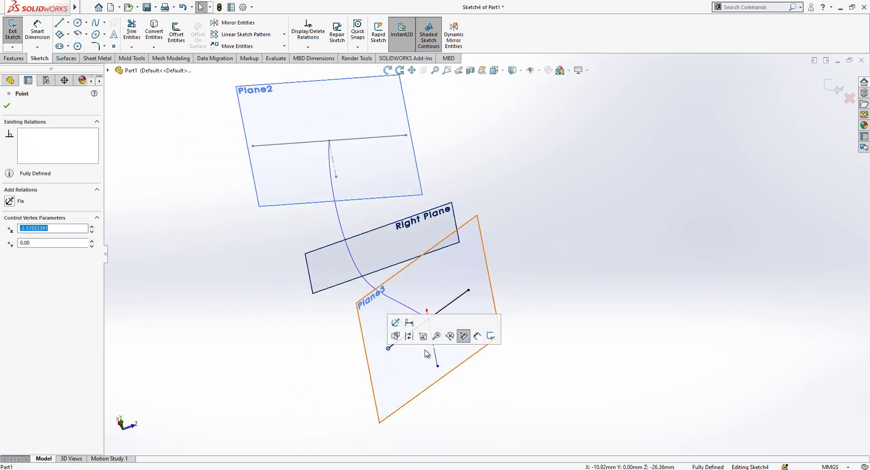
{"action": "left_click", "coordinate": [497, 361]}
{"action": "right_click_drag", "start_coordinate": [497, 361], "coordinate": [456, 307]}
{"action": "key", "text": "Escape"}
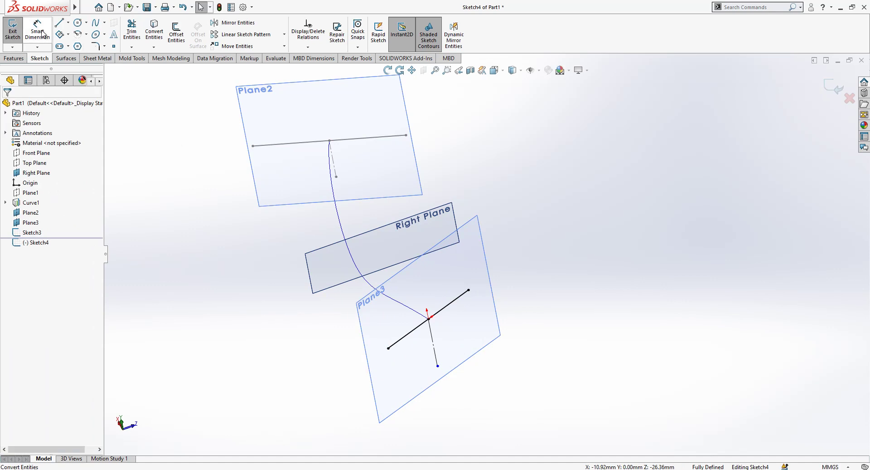
{"action": "left_click", "coordinate": [41, 24]}
{"action": "left_click", "coordinate": [453, 303]}
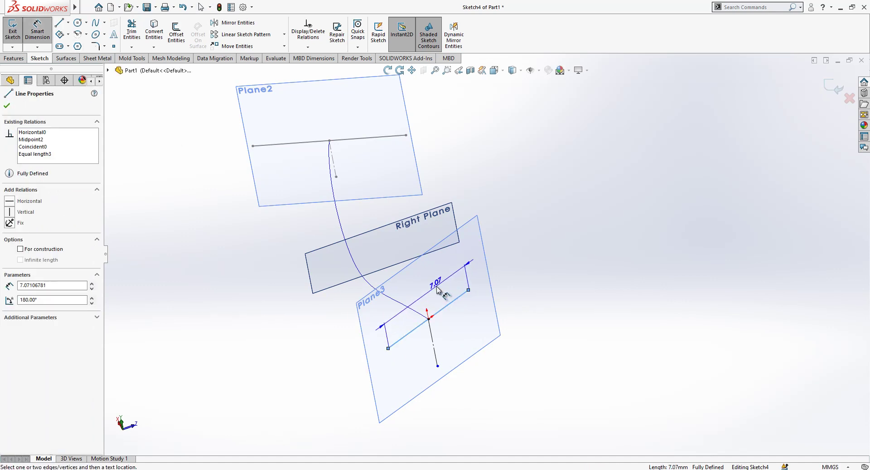
{"action": "key", "text": "Escape"}
{"action": "key", "text": "Escape"}
- Delete the Equal relation from the horizontal line on Plane3 and stretch the line to about 12.8 mm
{"action": "left_click", "coordinate": [425, 320]}
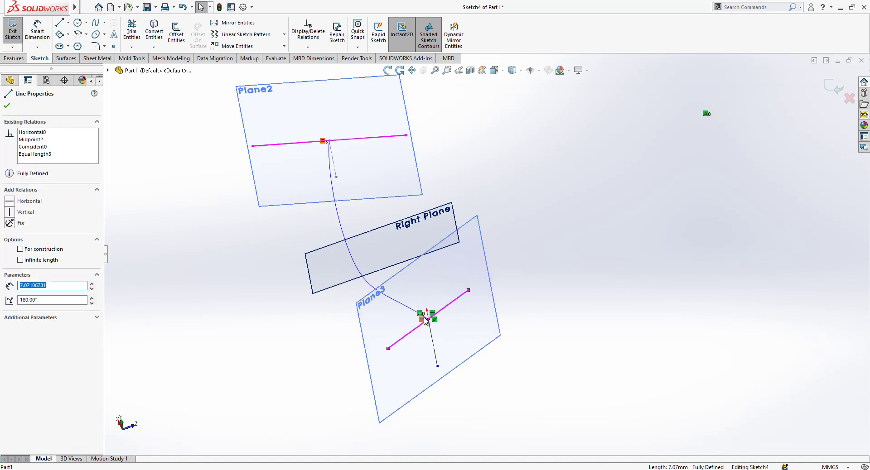
{"action": "key", "text": "Escape"}
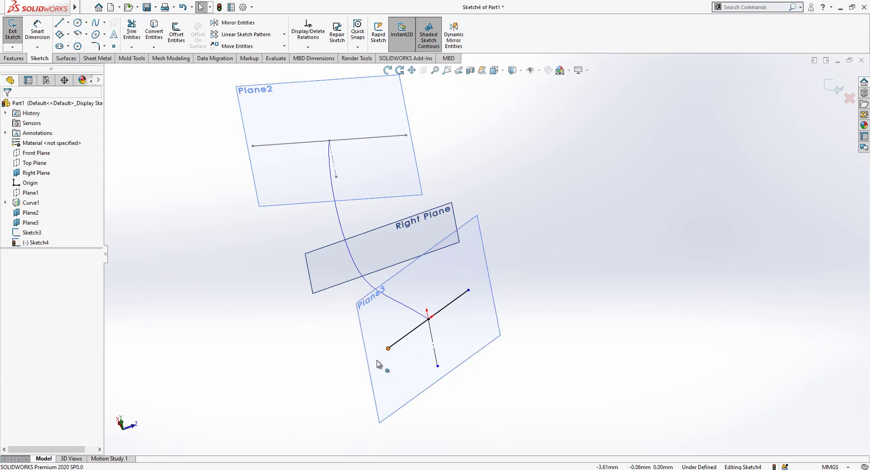
{"action": "left_click_drag", "start_coordinate": [377, 364], "coordinate": [355, 372]}
{"action": "key", "text": "Escape"}
- Dimension the horizontal line on Plane3 to 10 mm and exit the sketch
{"action": "left_click", "coordinate": [37, 30]}
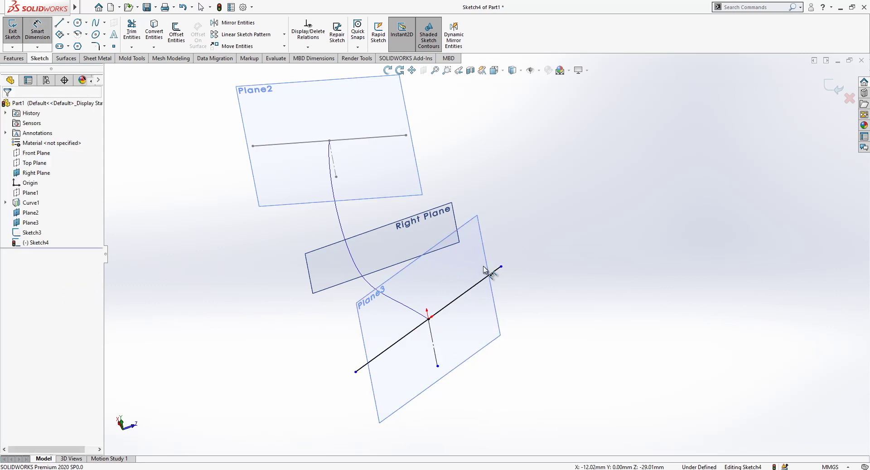
{"action": "left_click", "coordinate": [469, 294]}
{"action": "left_click", "coordinate": [467, 317]}
{"action": "type", "text": "1"}
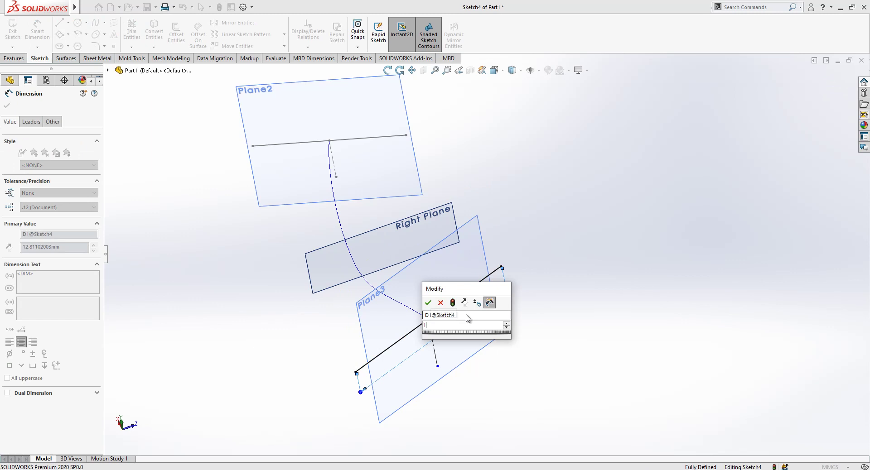
{"action": "type", "text": "0"}
{"action": "key", "text": "Return"}
{"action": "left_click", "coordinate": [529, 294]}
{"action": "scroll", "coordinate": [489, 252], "scroll_direction": "up", "scroll_amount": 1}
{"action": "middle_click_drag", "start_coordinate": [489, 251], "coordinate": [514, 278]}
{"action": "left_click", "coordinate": [829, 88]}
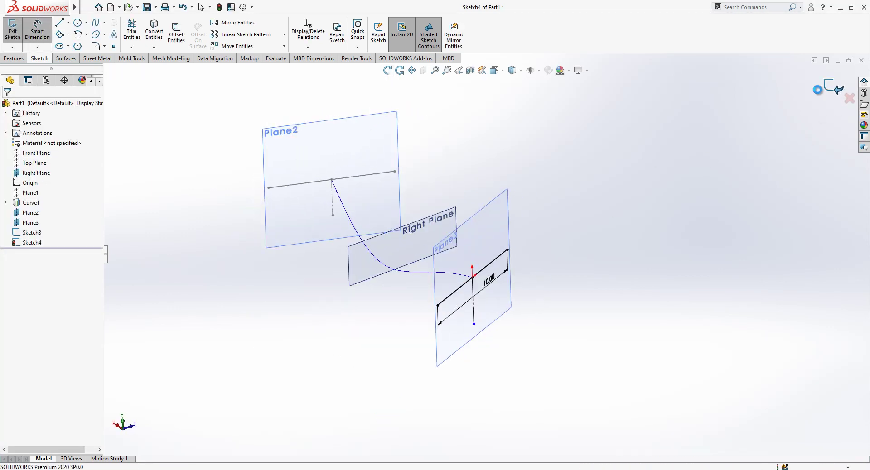
- Hide the Right Plane and make it visible again
{"action": "left_click", "coordinate": [455, 213]}
{"action": "left_click", "coordinate": [545, 180]}
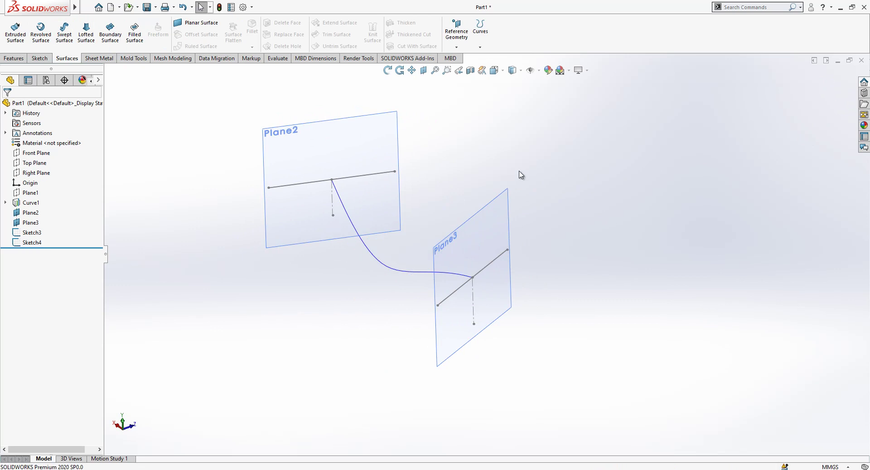
{"action": "left_click", "coordinate": [392, 128]}
{"action": "left_click", "coordinate": [423, 145]}
{"action": "left_click", "coordinate": [33, 174]}
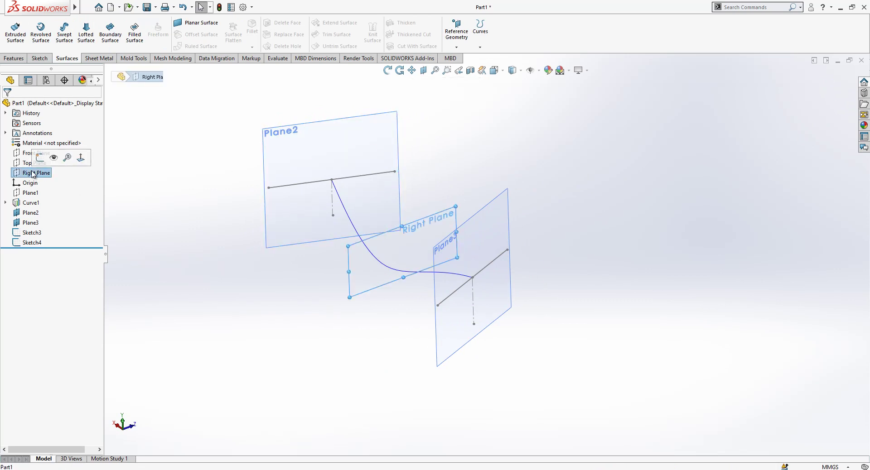
{"action": "left_click", "coordinate": [53, 159]}
- Hide the reference planes Plane2 and Plane3
{"action": "left_click", "coordinate": [335, 149]}
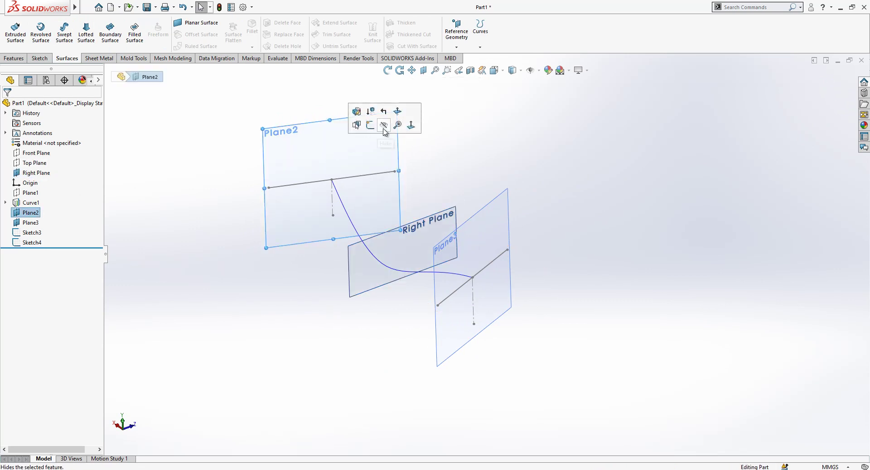
{"action": "left_click", "coordinate": [385, 125]}
{"action": "left_click", "coordinate": [508, 210]}
{"action": "left_click", "coordinate": [554, 183]}
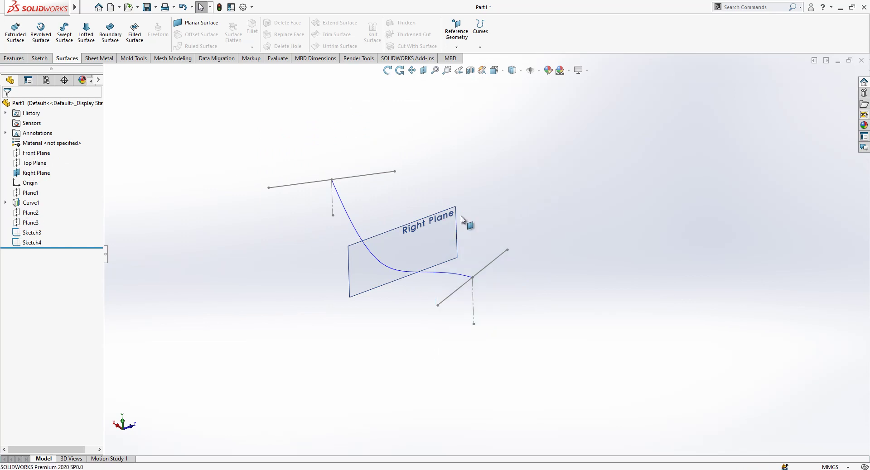
- Start a new sketch on the Right Plane
{"action": "middle_click_drag", "start_coordinate": [453, 235], "coordinate": [410, 239]}
{"action": "left_click", "coordinate": [416, 232]}
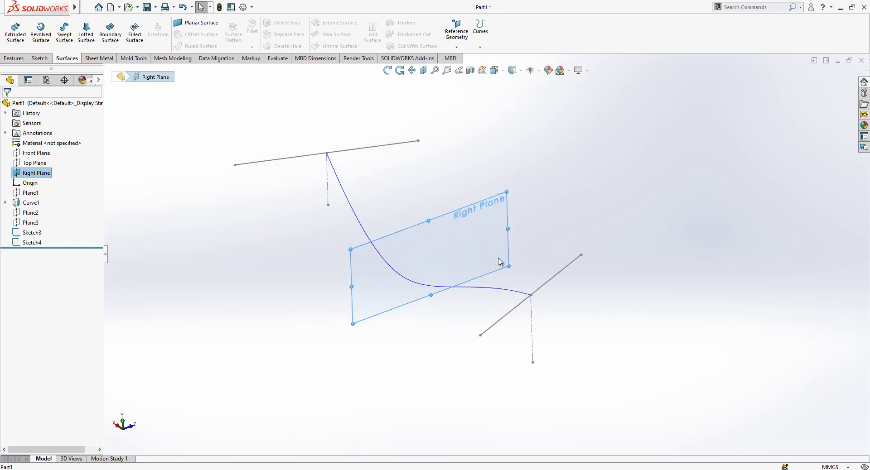
{"action": "left_click", "coordinate": [536, 231]}
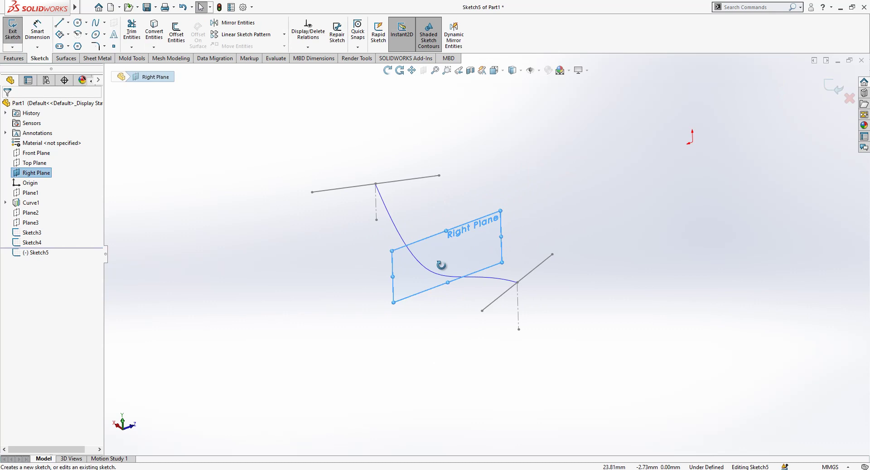
- Show Sketch1, the arc sketch used by Curve1, as a reference for the new sketch
{"action": "left_click", "coordinate": [6, 202]}
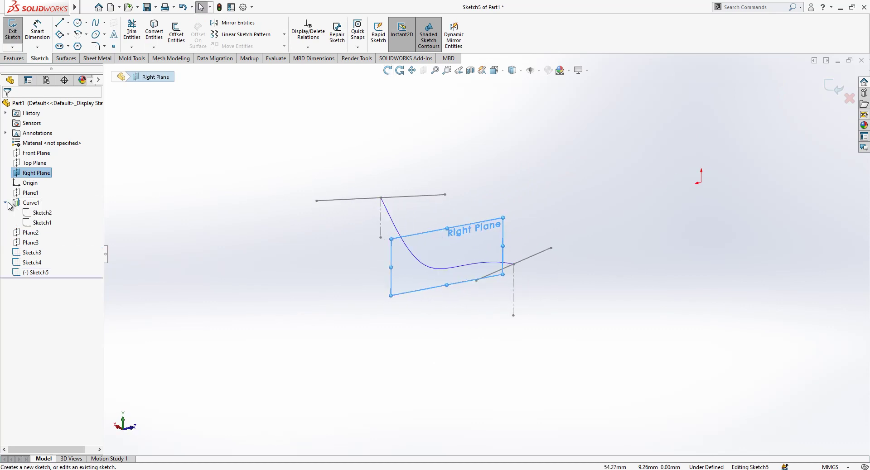
{"action": "left_click", "coordinate": [36, 225]}
{"action": "mouse_move", "coordinate": [386, 235]}
{"action": "middle_mouse_down"}
{"action": "mouse_move", "coordinate": [359, 256]}
{"action": "mouse_move", "coordinate": [377, 240]}
{"action": "middle_mouse_up"}
{"action": "scroll", "coordinate": [436, 248], "scroll_direction": "down", "scroll_amount": 2}
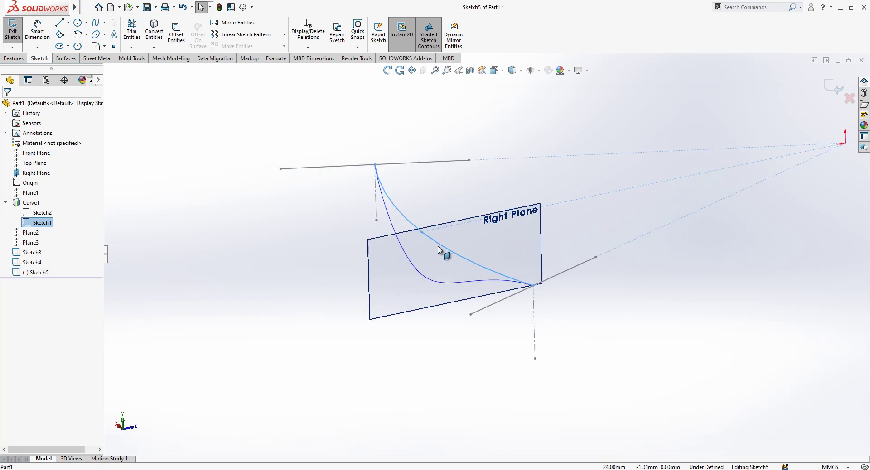
{"action": "right_click", "coordinate": [52, 222]}
{"action": "left_click", "coordinate": [60, 214]}
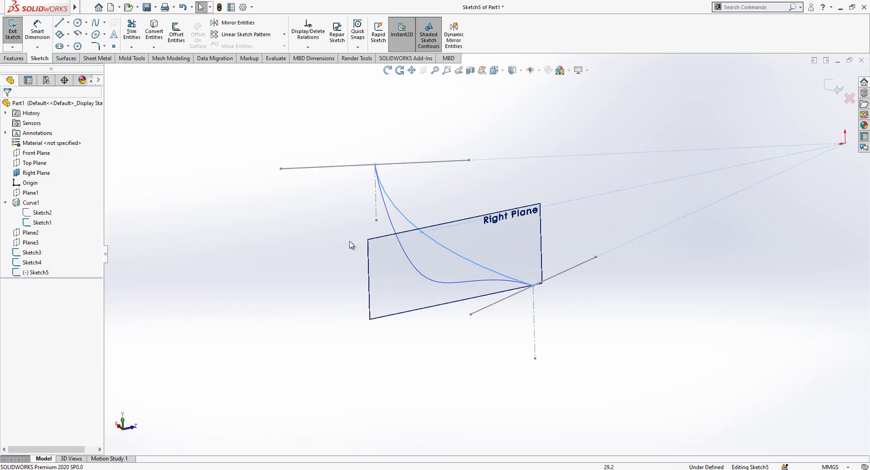
{"action": "left_click", "coordinate": [375, 262]}
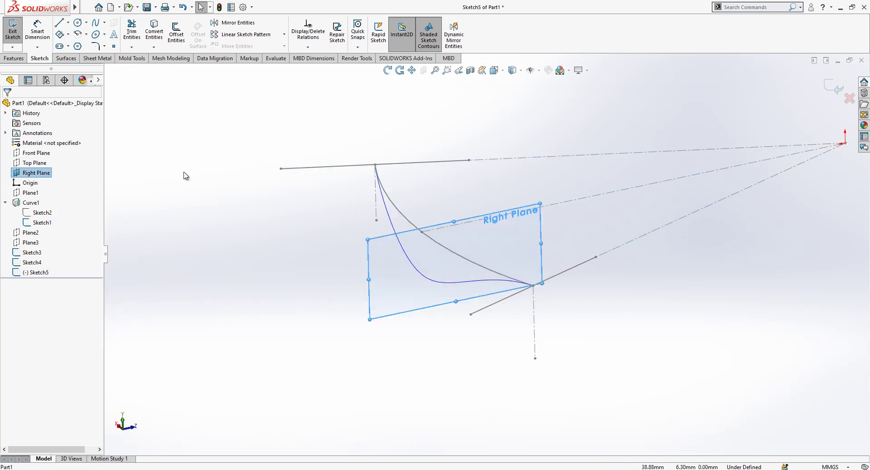
- Draw a vertical construction line about 2.6 mm long from the middle of the Sketch1 arc down toward the projected curve
{"action": "key", "text": "l"}
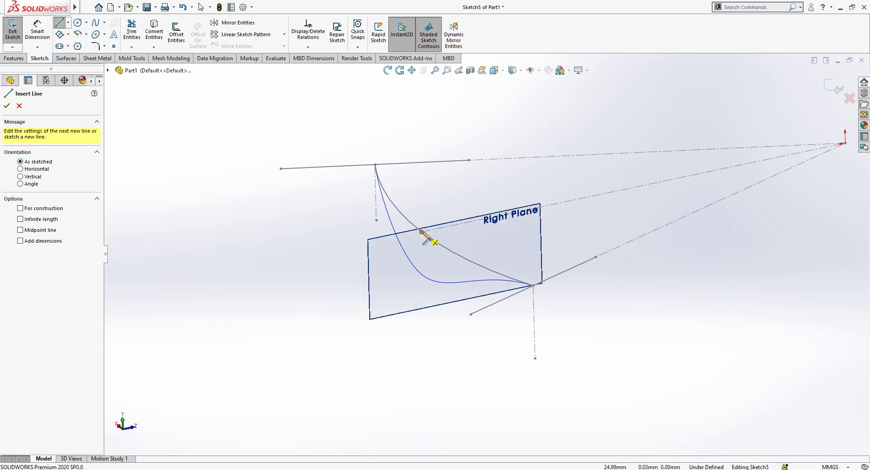
{"action": "left_click", "coordinate": [421, 232]}
{"action": "left_click", "coordinate": [422, 277]}
{"action": "key", "text": "Escape"}
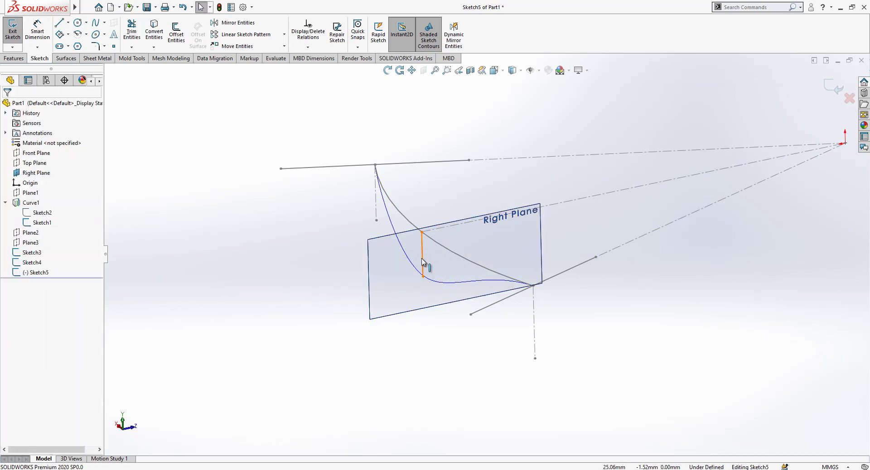
{"action": "left_click", "coordinate": [422, 256]}
{"action": "key", "text": "Escape"}
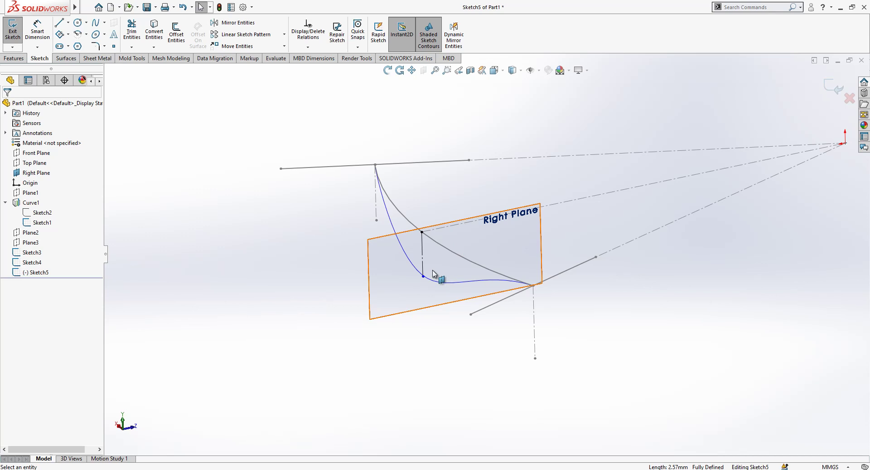
- Add a Pierce relation between the construction line's lower endpoint and the projected curve
{"action": "left_click", "coordinate": [423, 276]}
{"action": "left_click", "coordinate": [442, 282], "text": "ctrl"}
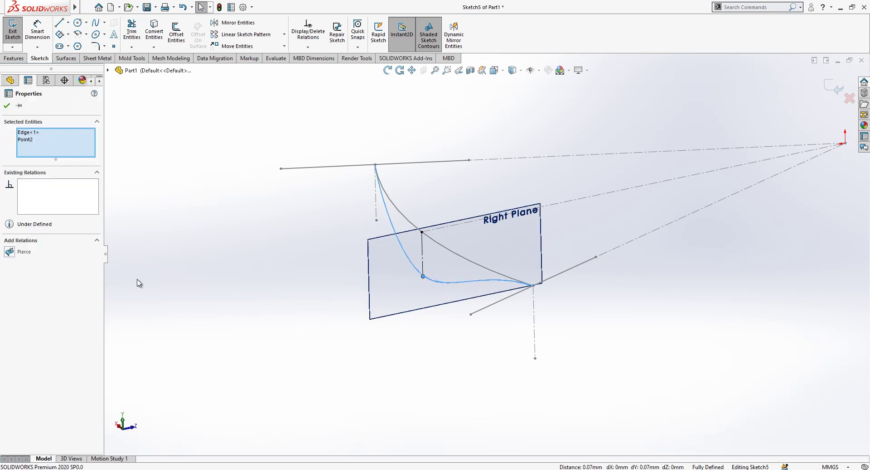
{"action": "key", "text": "Escape"}
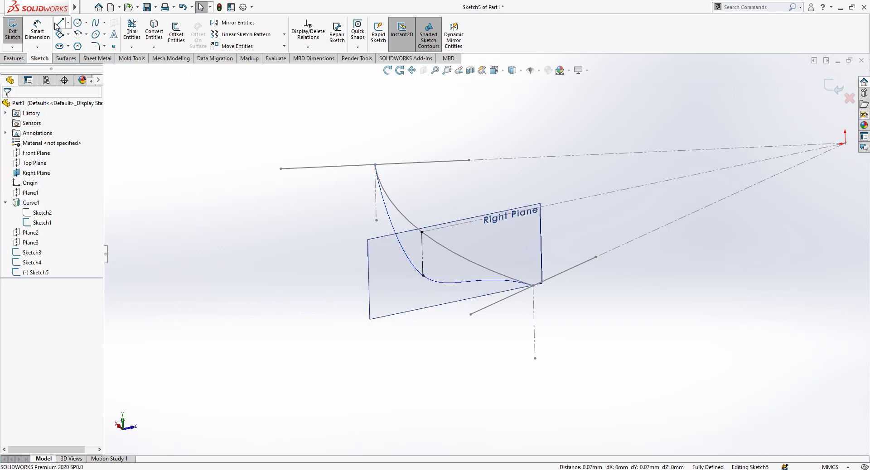
- Draw a horizontal line about 6.3 mm long across the projected curve and center it on the construction line's lower endpoint
{"action": "left_click", "coordinate": [58, 23]}
{"action": "left_click", "coordinate": [372, 296]}
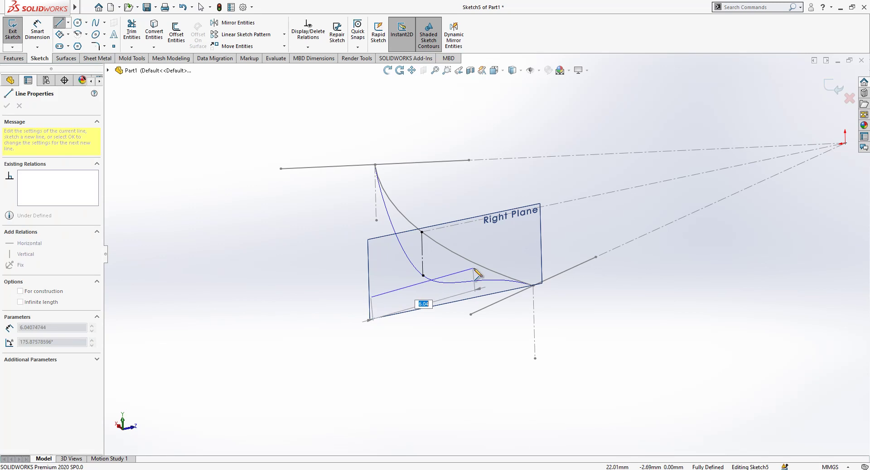
{"action": "key", "text": "Escape"}
{"action": "left_click", "coordinate": [426, 285]}
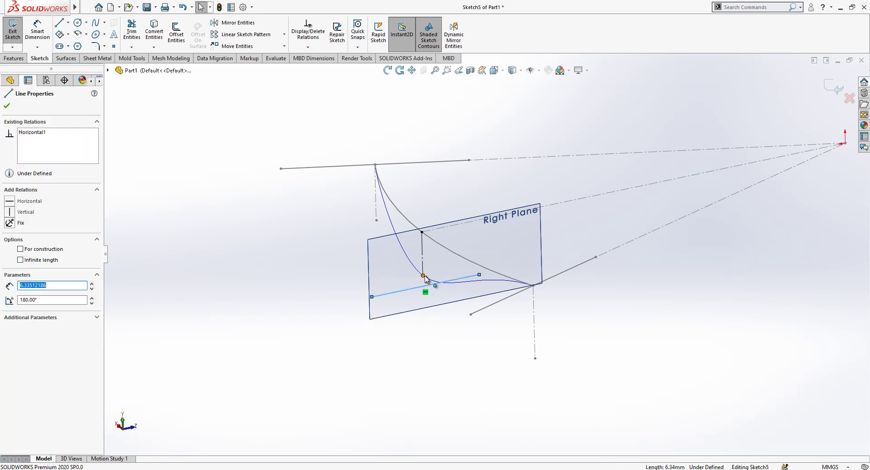
{"action": "left_click", "coordinate": [423, 276]}
{"action": "left_click", "coordinate": [435, 284], "text": "ctrl"}
{"action": "left_click", "coordinate": [16, 251]}
{"action": "key", "text": "Escape"}
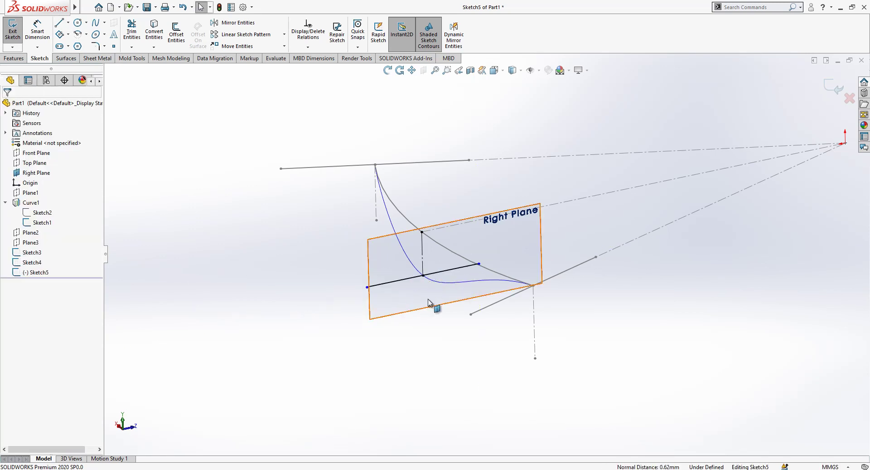
- Dimension the horizontal line on the Right Plane to 10 mm and exit the sketch
{"action": "right_click_drag", "start_coordinate": [385, 347], "coordinate": [387, 308]}
{"action": "left_click", "coordinate": [389, 283]}
{"action": "left_click", "coordinate": [334, 322]}
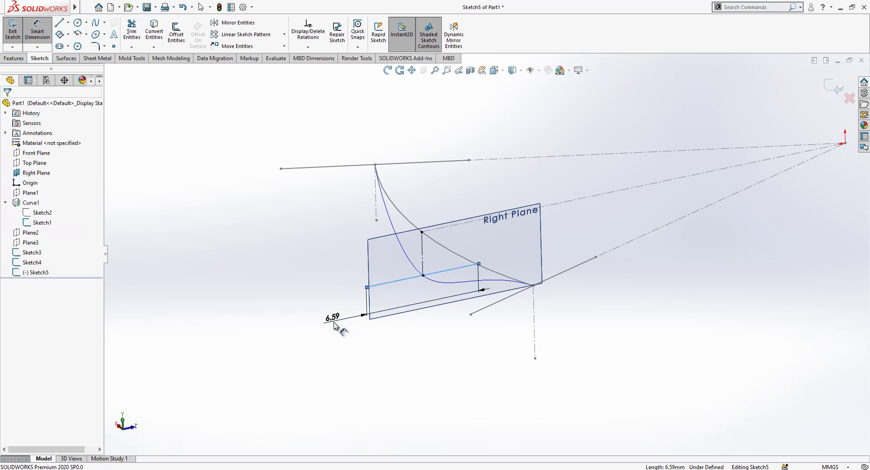
{"action": "type", "text": "100"}
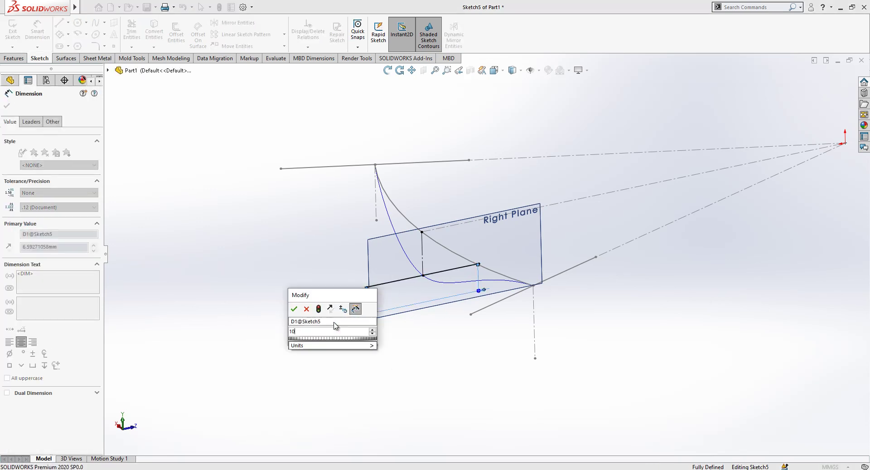
{"action": "key", "text": "Return"}
{"action": "key", "text": "Escape"}
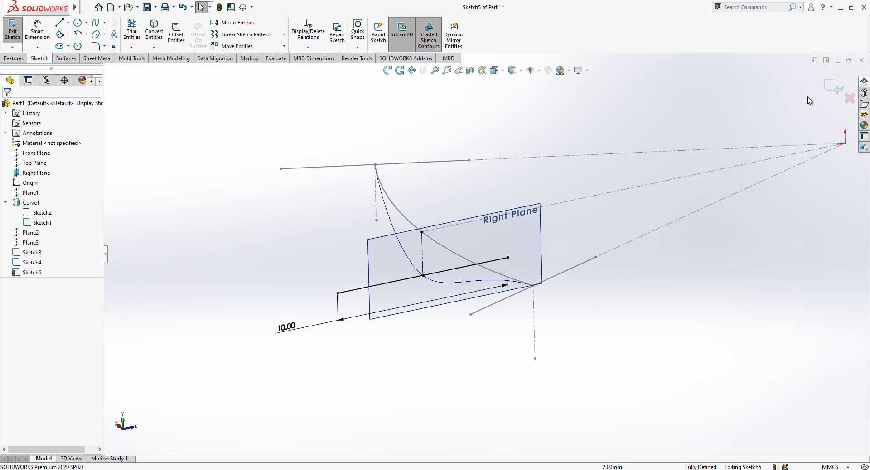
{"action": "left_click", "coordinate": [828, 88]}
- Hide the Right Plane and Sketch1, leaving the three profile lines and the projected curve shown
{"action": "left_click", "coordinate": [619, 195]}
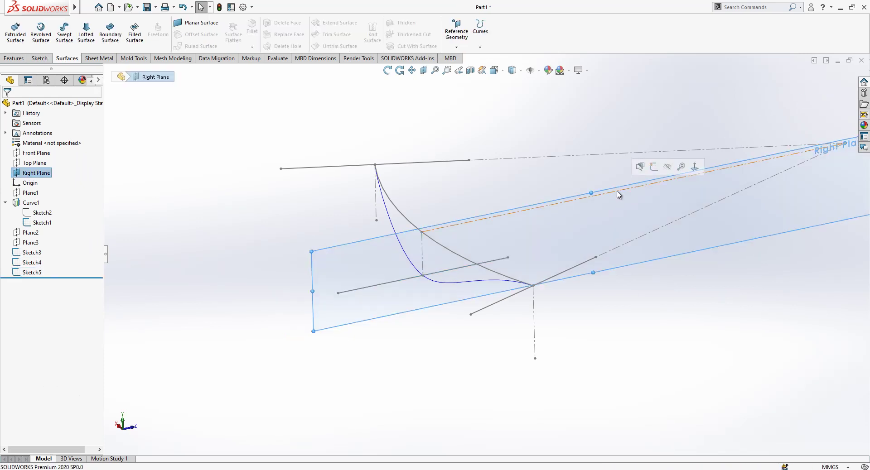
{"action": "left_click", "coordinate": [667, 167]}
{"action": "left_click", "coordinate": [680, 176]}
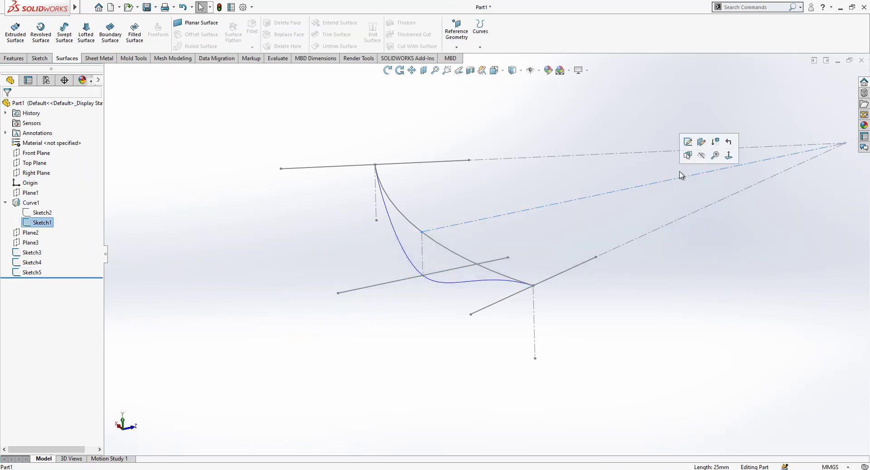
{"action": "left_click", "coordinate": [704, 160]}
{"action": "mouse_move", "coordinate": [539, 193]}
{"action": "middle_mouse_down"}
{"action": "mouse_move", "coordinate": [589, 164]}
{"action": "mouse_move", "coordinate": [637, 191]}
{"action": "mouse_move", "coordinate": [635, 324]}
{"action": "mouse_move", "coordinate": [619, 363]}
{"action": "mouse_move", "coordinate": [551, 183]}
{"action": "mouse_move", "coordinate": [528, 259]}
{"action": "mouse_move", "coordinate": [541, 288]}
{"action": "middle_mouse_up"}
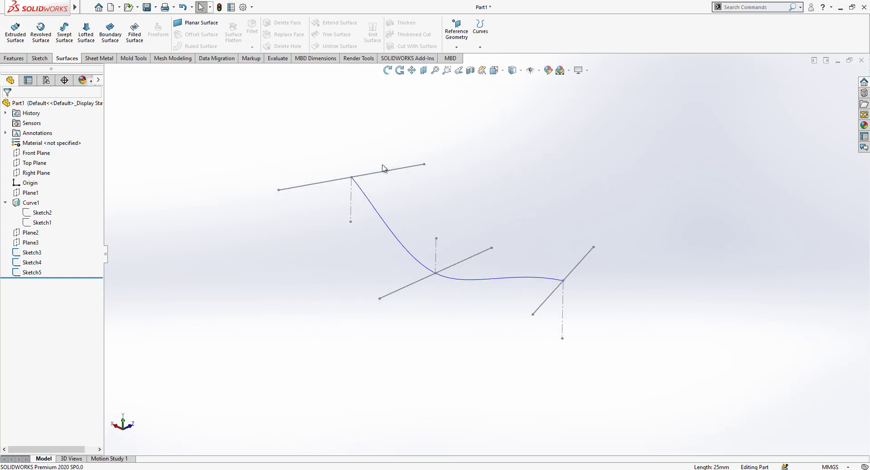
- Start a Boundary Surface with the line profiles Sketch3, Sketch5 and Sketch4, in that order, as Direction 1 curves
{"action": "left_click", "coordinate": [118, 32]}
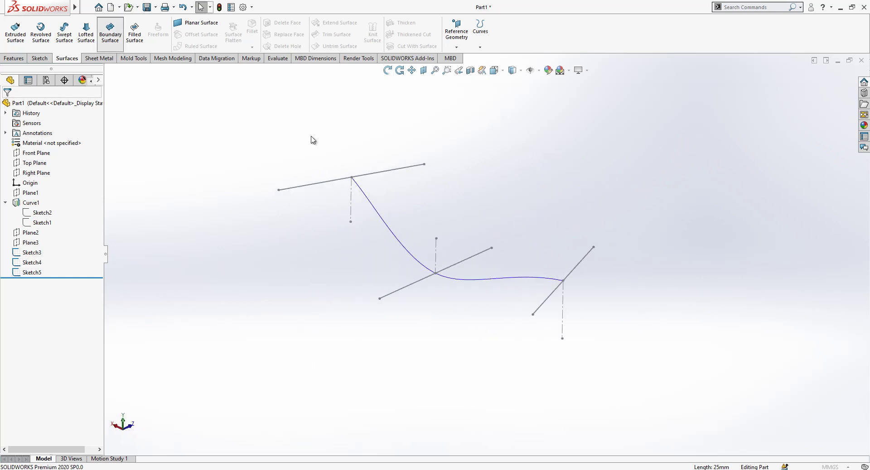
{"action": "left_click", "coordinate": [414, 166]}
{"action": "left_click", "coordinate": [488, 252]}
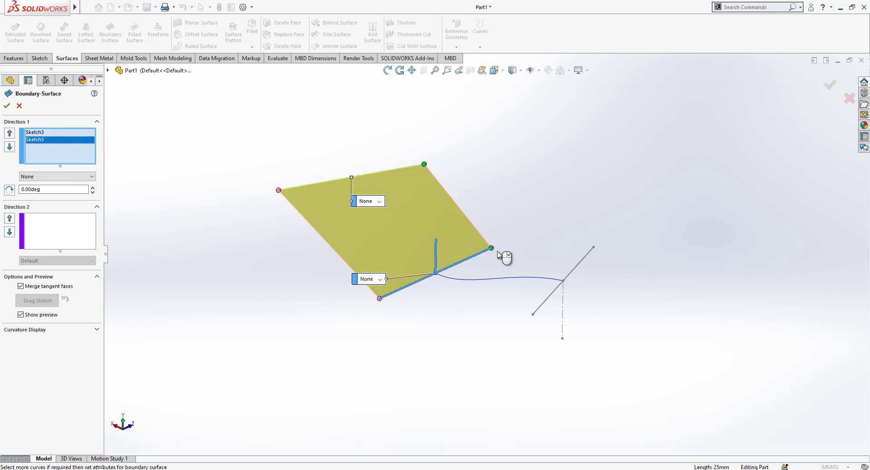
{"action": "left_click", "coordinate": [591, 258]}
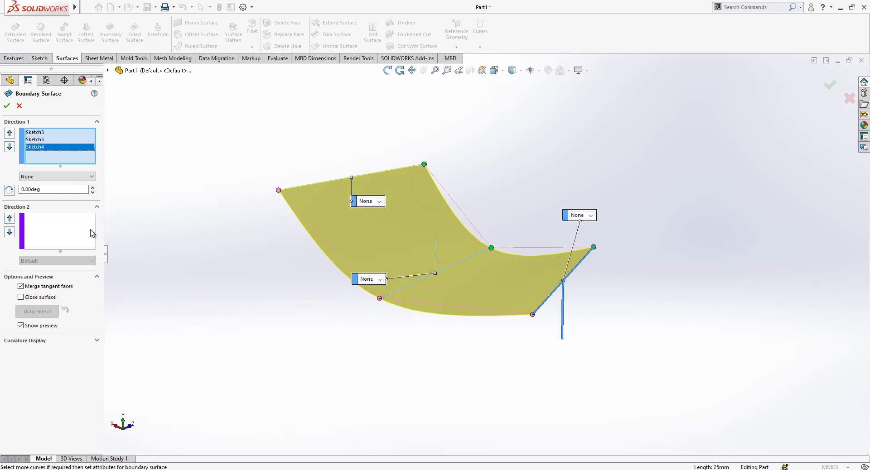
- Add the projected curve, Curve1, as the Direction 2 curve of the boundary surface
{"action": "left_click", "coordinate": [91, 230]}
{"action": "middle_click_drag", "start_coordinate": [466, 281], "coordinate": [475, 165]}
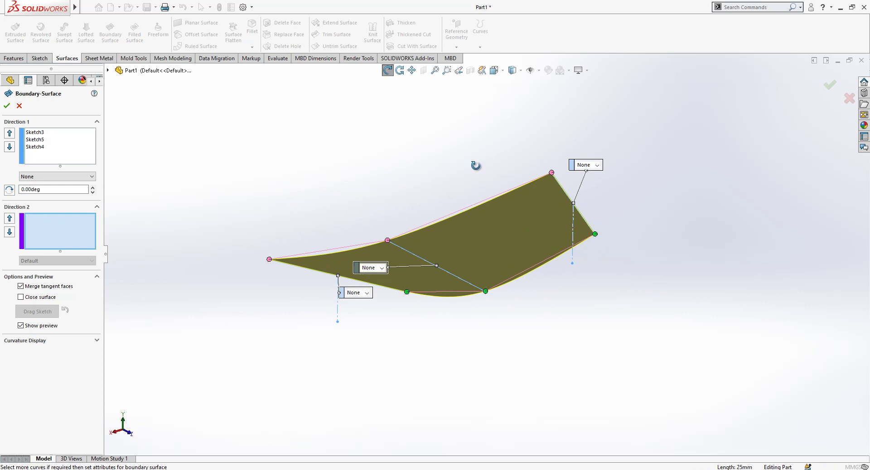
{"action": "left_click", "coordinate": [465, 253]}
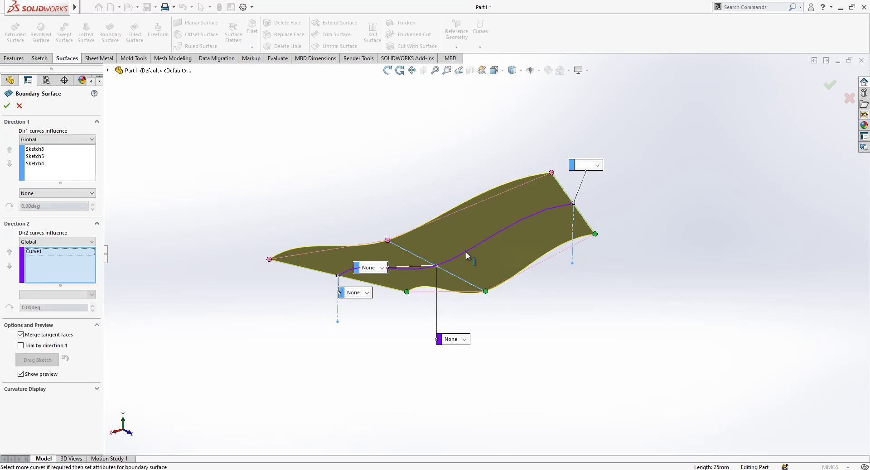
{"action": "middle_click_drag", "start_coordinate": [466, 253], "coordinate": [441, 334]}
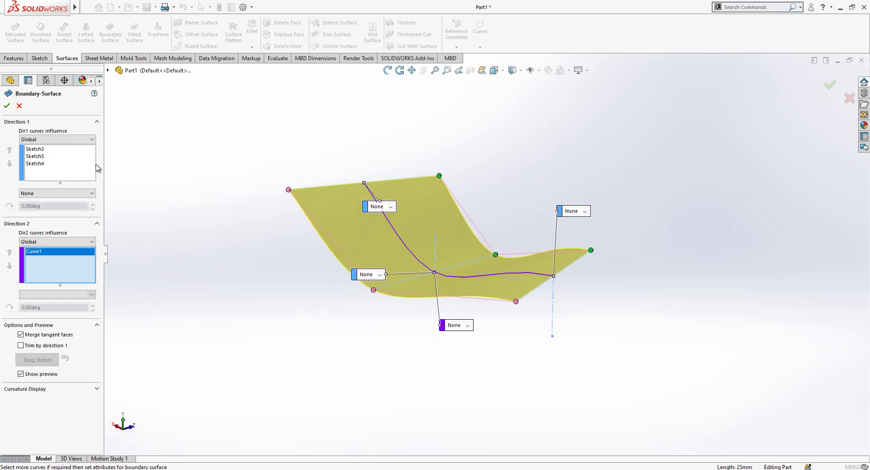
- Set the Direction 1 tangency of the end profiles, Sketch3 and Sketch4, to Normal To Profile
{"action": "left_click", "coordinate": [57, 148]}
{"action": "left_click", "coordinate": [56, 152]}
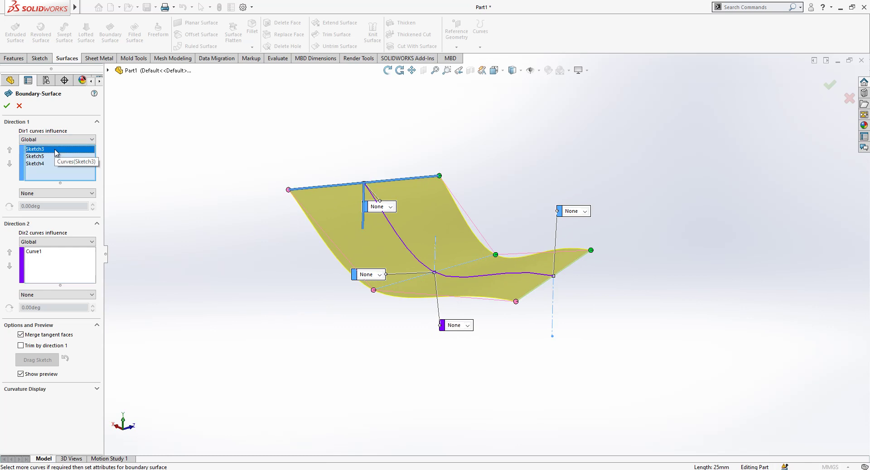
{"action": "left_click", "coordinate": [58, 196]}
{"action": "left_click", "coordinate": [62, 214]}
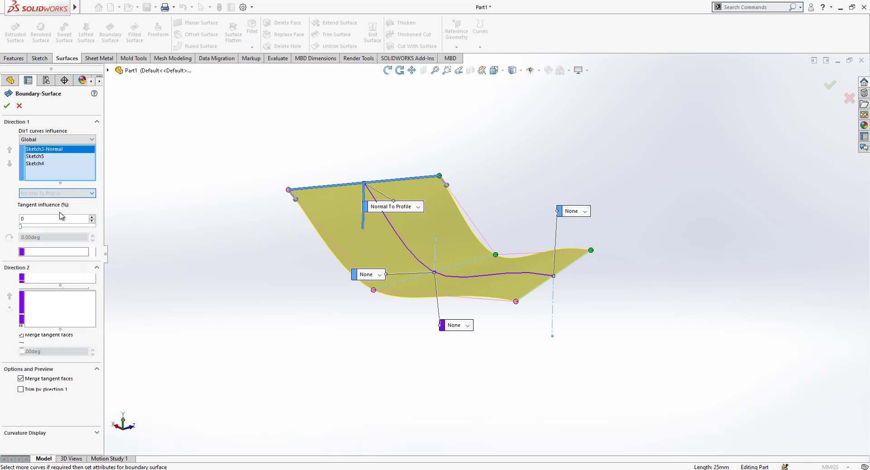
{"action": "left_click", "coordinate": [36, 156]}
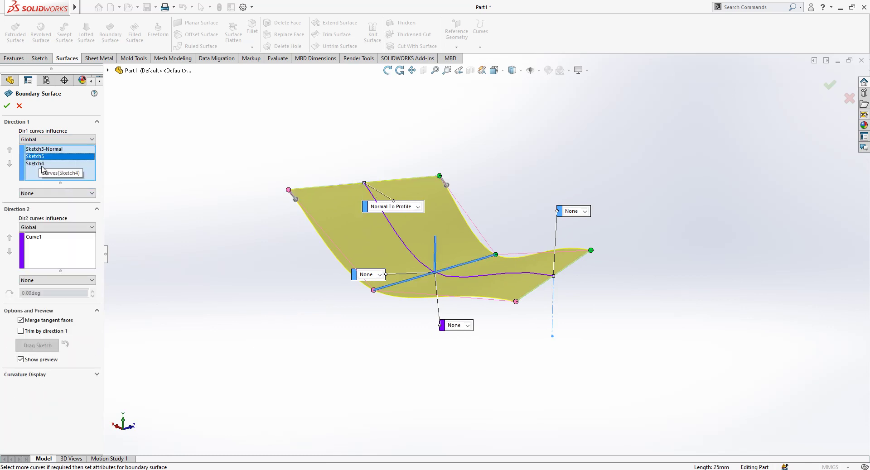
{"action": "left_click", "coordinate": [42, 163]}
{"action": "left_click", "coordinate": [58, 194]}
{"action": "left_click", "coordinate": [61, 210]}
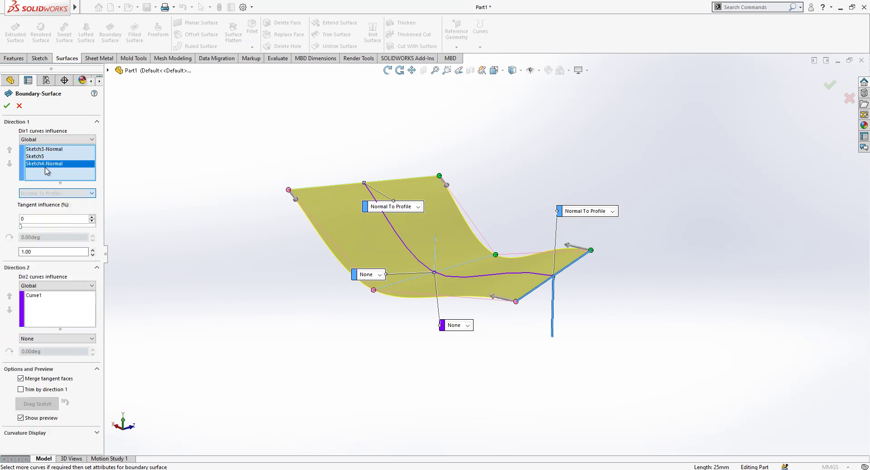
- Set the Direction 1 tangency of the middle profile, Sketch5, to Normal To Profile
{"action": "left_click", "coordinate": [40, 157]}
{"action": "left_click", "coordinate": [67, 194]}
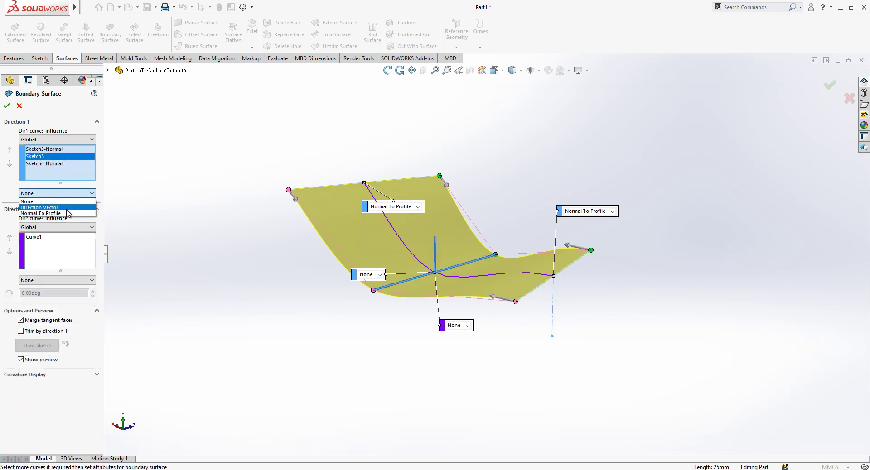
{"action": "left_click", "coordinate": [54, 213]}
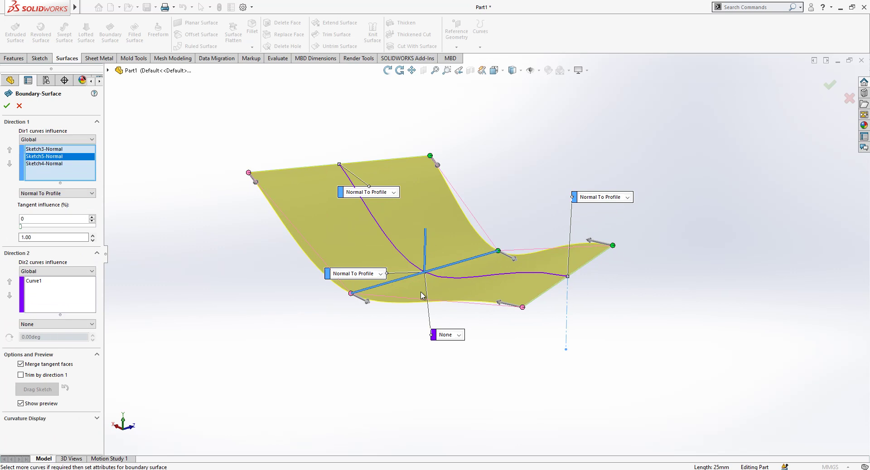
{"action": "middle_click_drag", "start_coordinate": [422, 295], "coordinate": [429, 265]}
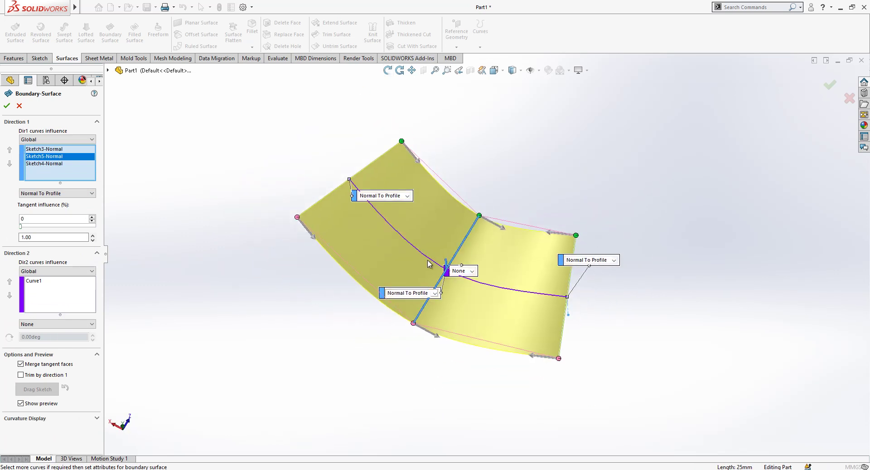
{"action": "left_click", "coordinate": [495, 72]}
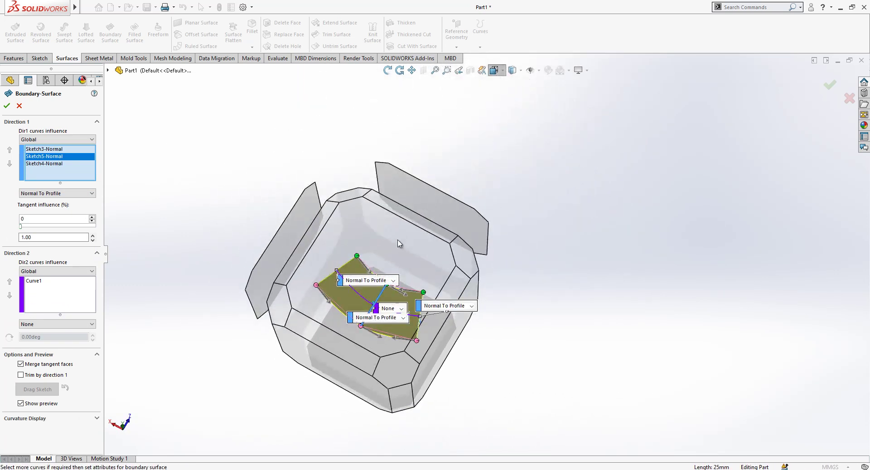
{"action": "left_click", "coordinate": [399, 240]}
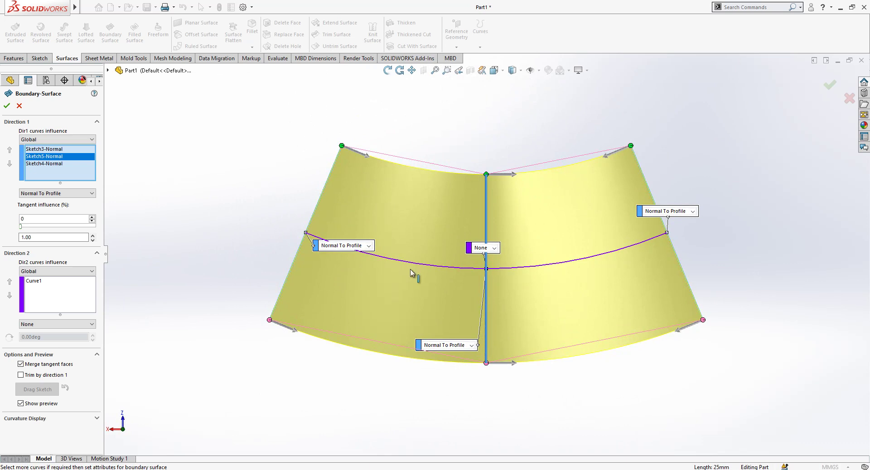
- Finish the boundary surface through the three line profiles and Curve1
{"action": "scroll", "coordinate": [411, 271], "scroll_direction": "up", "scroll_amount": 1}
{"action": "scroll", "coordinate": [582, 260], "scroll_direction": "down", "scroll_amount": 1}
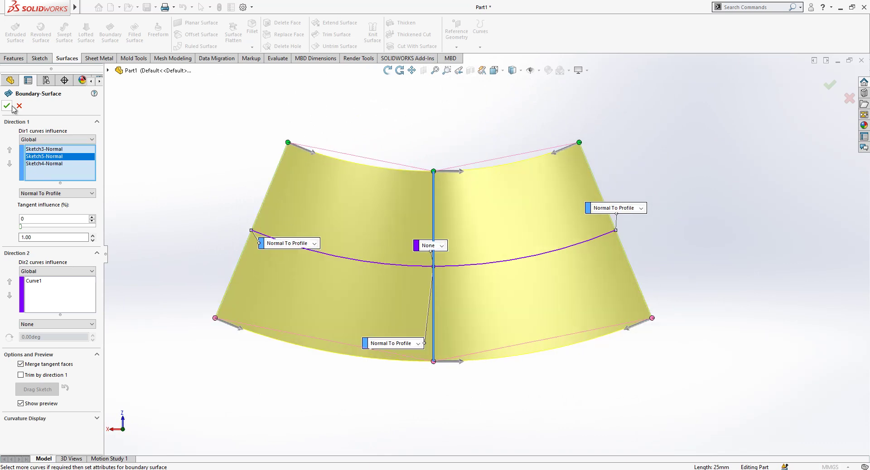
{"action": "scroll", "coordinate": [515, 235], "scroll_direction": "up", "scroll_amount": 6}
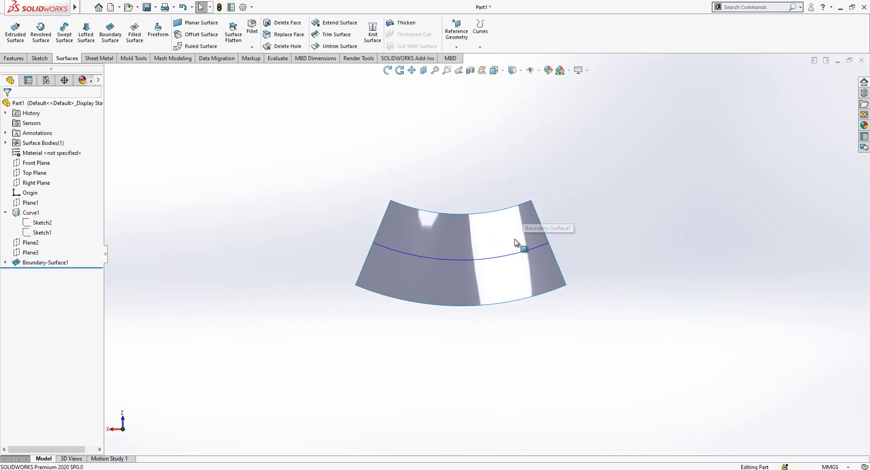
{"action": "middle_click_drag", "start_coordinate": [515, 236], "coordinate": [469, 143]}
{"action": "scroll", "coordinate": [470, 144], "scroll_direction": "down", "scroll_amount": 2}
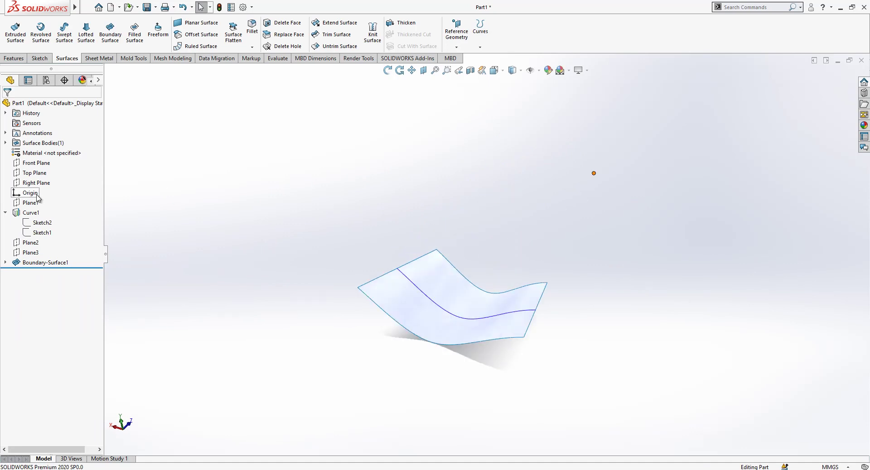
{"action": "left_click", "coordinate": [32, 186]}
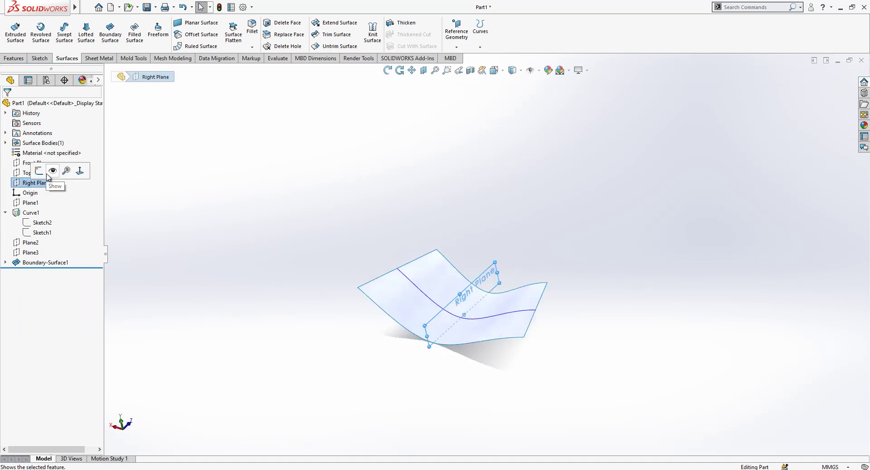
{"action": "left_click", "coordinate": [50, 173]}
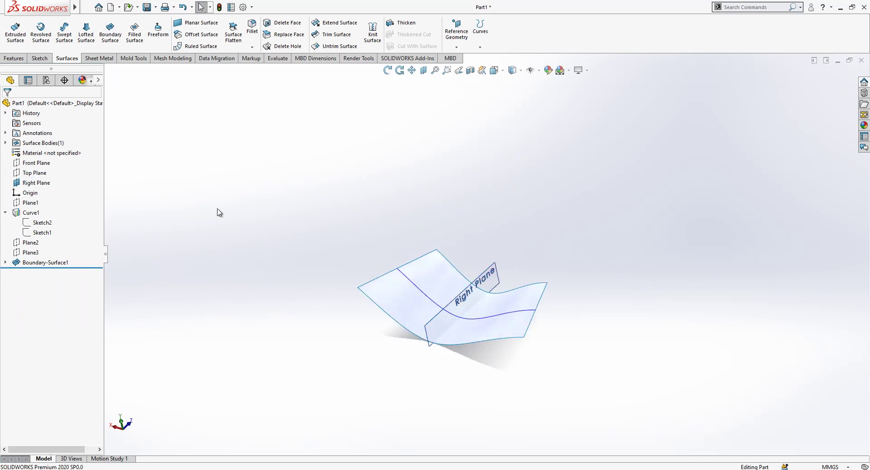
{"action": "left_click", "coordinate": [54, 185]}
{"action": "left_click", "coordinate": [50, 172]}
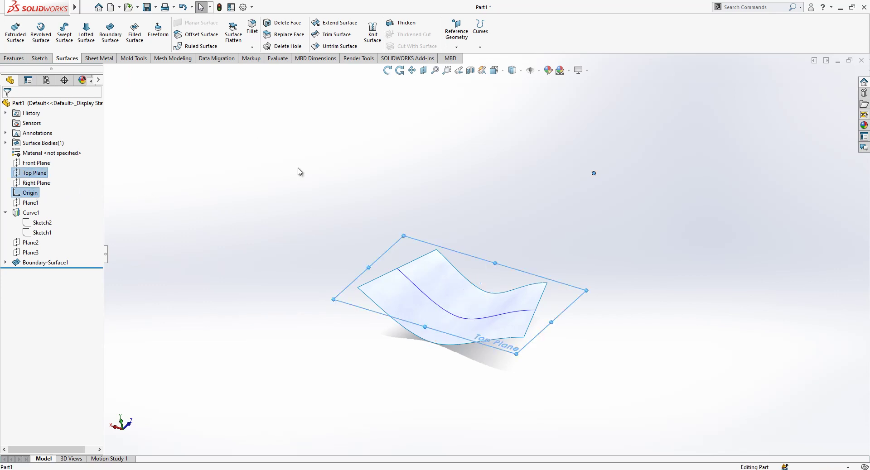
- Create a reference axis through the origin, perpendicular to the Top Plane
{"action": "left_click", "coordinate": [34, 173]}
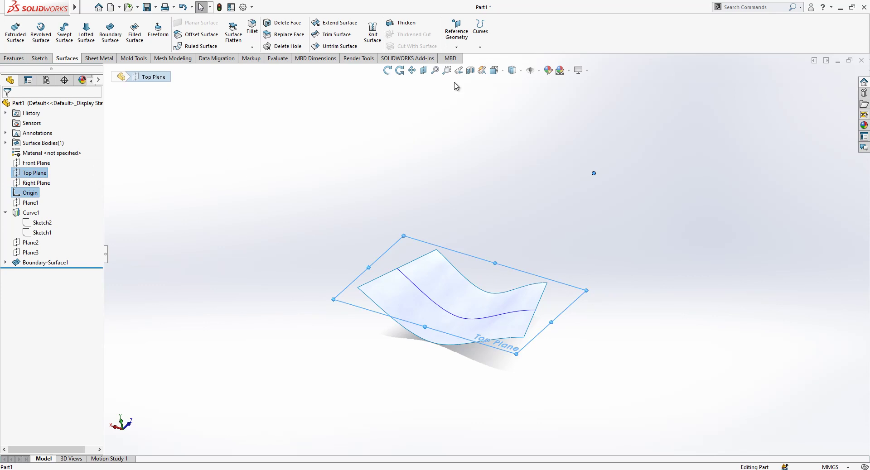
{"action": "left_click", "coordinate": [456, 47]}
{"action": "left_click", "coordinate": [469, 67]}
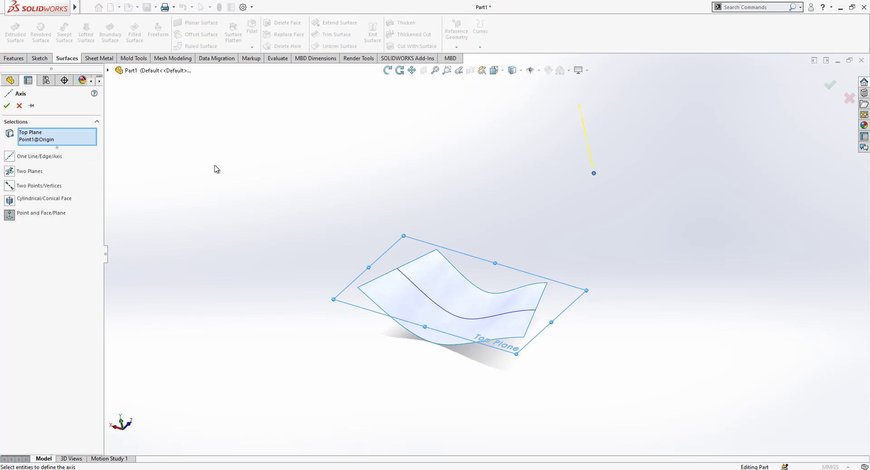
{"action": "left_click", "coordinate": [12, 106]}
- Hide the projected curve, Curve1, that runs across the boundary surface
{"action": "middle_click_drag", "start_coordinate": [371, 169], "coordinate": [505, 284]}
{"action": "left_click", "coordinate": [446, 265]}
{"action": "left_click", "coordinate": [485, 242]}
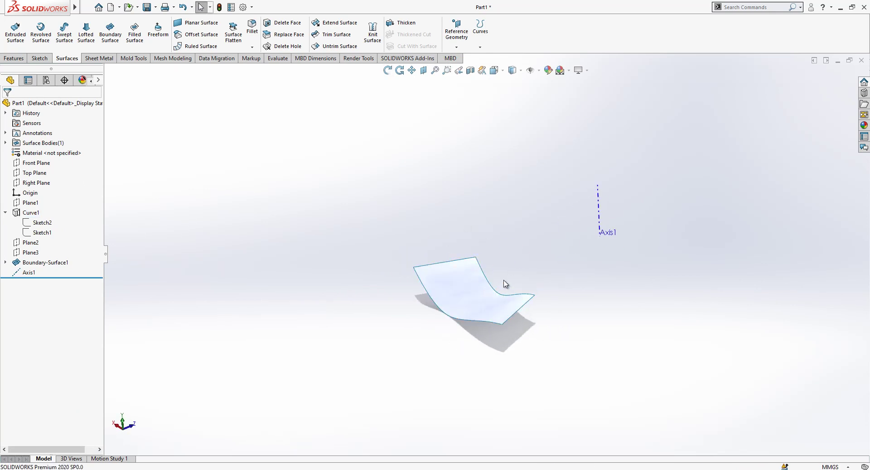
{"action": "mouse_move", "coordinate": [437, 284]}
{"action": "middle_mouse_down"}
{"action": "mouse_move", "coordinate": [489, 269]}
{"action": "mouse_move", "coordinate": [471, 285]}
{"action": "mouse_move", "coordinate": [618, 225]}
{"action": "mouse_move", "coordinate": [453, 218]}
{"action": "mouse_move", "coordinate": [454, 204]}
{"action": "middle_mouse_up"}
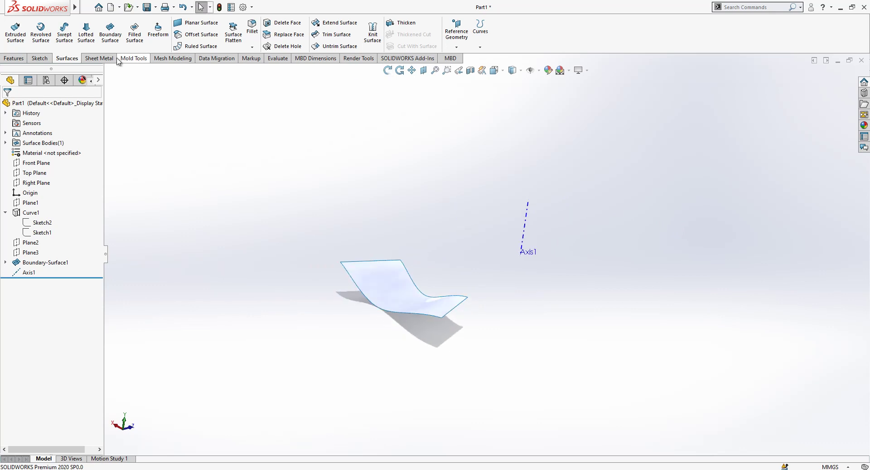
- Start a circular pattern about Axis1 with 8 equally spaced instances over 360 degrees
{"action": "left_click", "coordinate": [13, 59]}
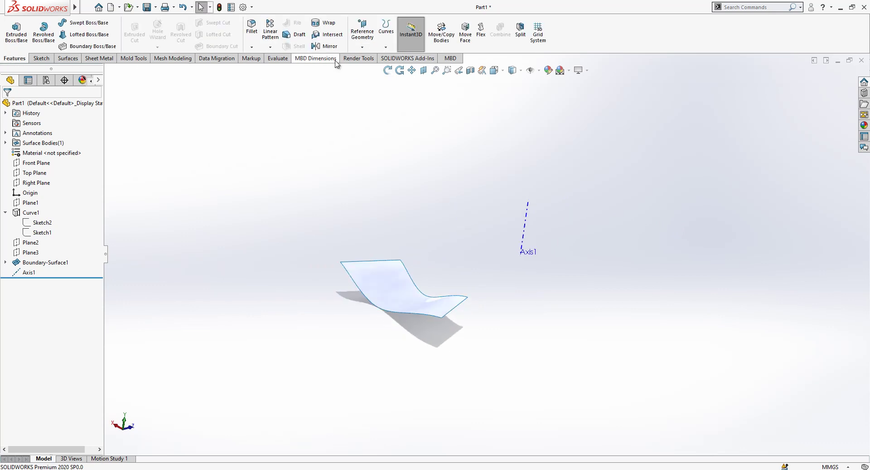
{"action": "left_click", "coordinate": [270, 48]}
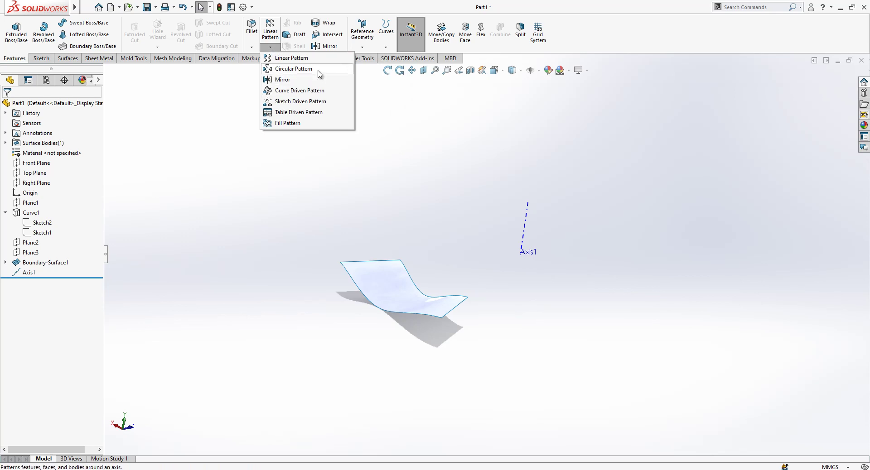
{"action": "left_click", "coordinate": [294, 68]}
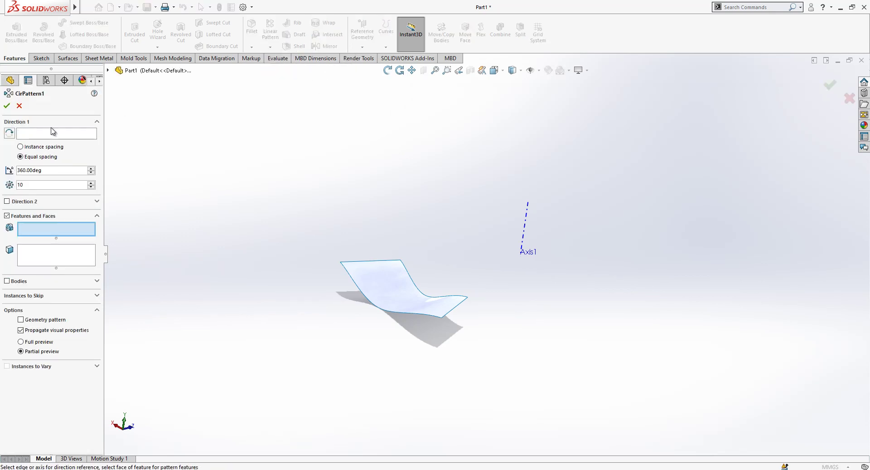
{"action": "left_click", "coordinate": [72, 136]}
{"action": "left_click", "coordinate": [525, 211]}
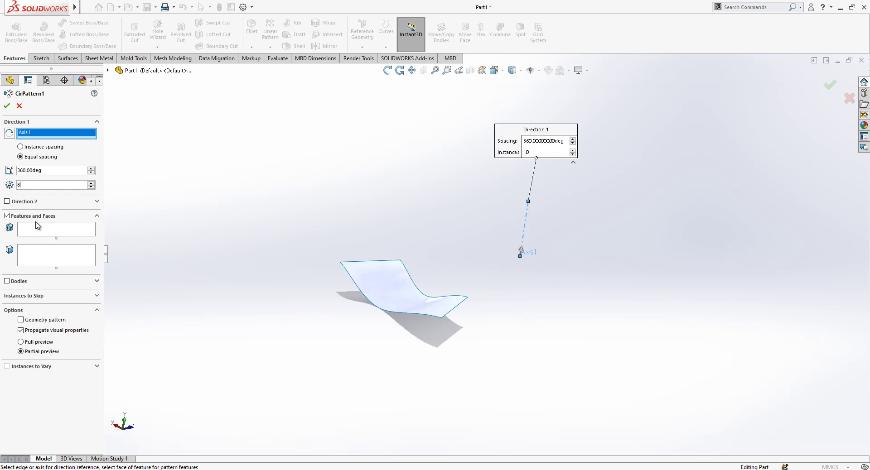
- Choose the boundary surface body as the body to pattern and finish the circular pattern
{"action": "left_click", "coordinate": [29, 282]}
{"action": "left_click", "coordinate": [22, 232]}
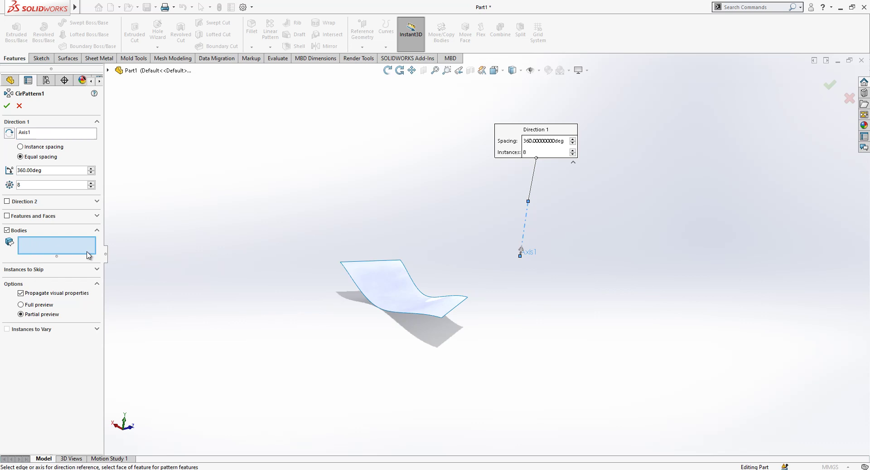
{"action": "left_click", "coordinate": [402, 295]}
{"action": "middle_click_drag", "start_coordinate": [402, 294], "coordinate": [430, 327]}
{"action": "key", "text": "Return"}
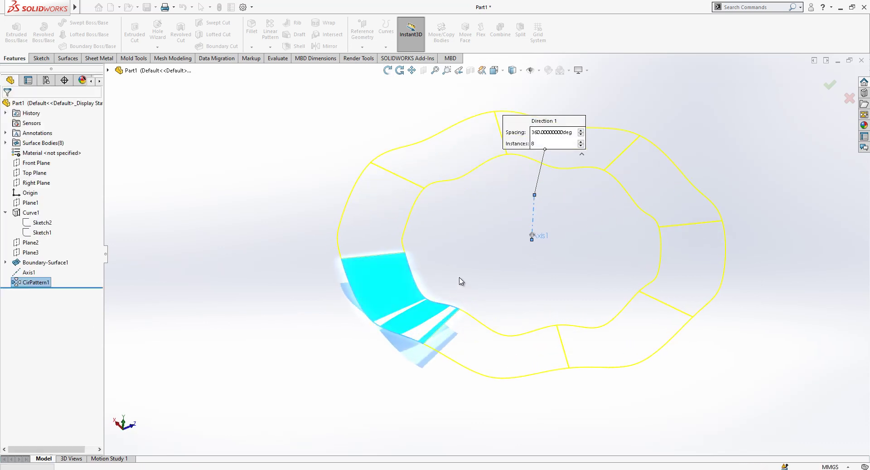
- Hide the reference axis, Axis1, at the centre of the ring
{"action": "middle_click_drag", "start_coordinate": [464, 274], "coordinate": [528, 219]}
{"action": "left_click", "coordinate": [528, 219]}
{"action": "left_click", "coordinate": [568, 190]}
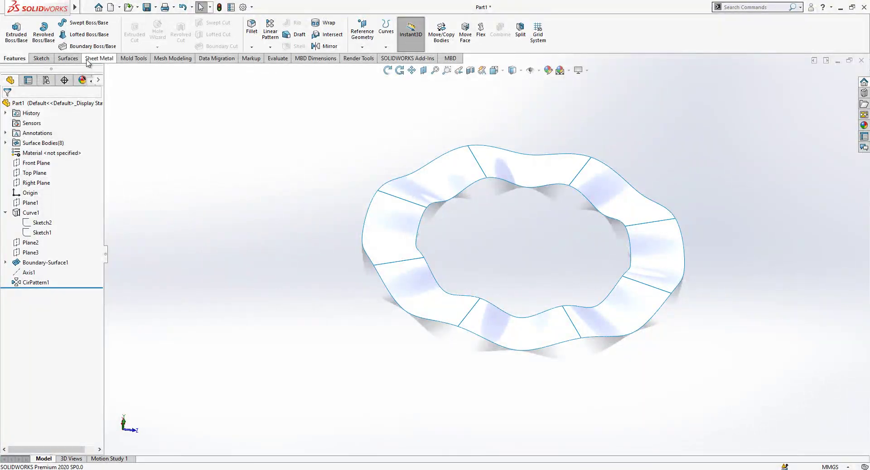
- Knit the boundary surface and its seven patterned copies into one surface
{"action": "left_click", "coordinate": [68, 58]}
{"action": "left_click", "coordinate": [373, 35]}
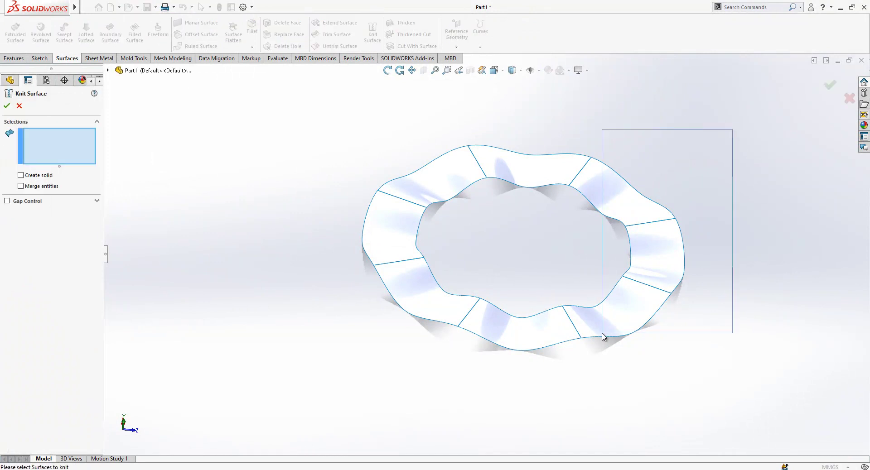
{"action": "left_click_drag", "start_coordinate": [602, 335], "coordinate": [602, 334]}
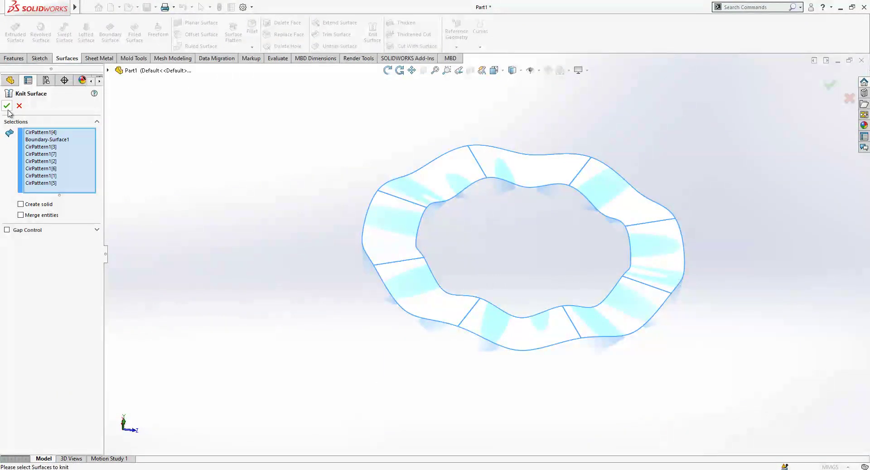
{"action": "key", "text": "Return"}
- Thicken the knitted ring surface by 3 mm on both sides
{"action": "left_click", "coordinate": [398, 23]}
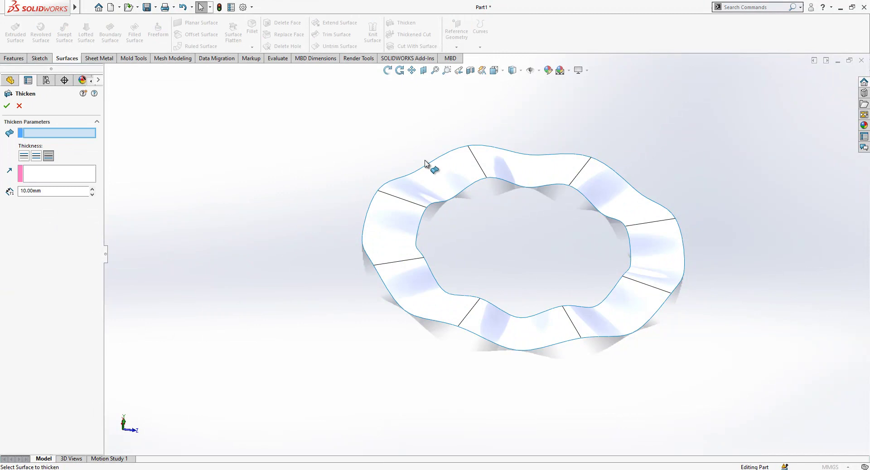
{"action": "left_click", "coordinate": [428, 181]}
{"action": "left_click", "coordinate": [39, 157]}
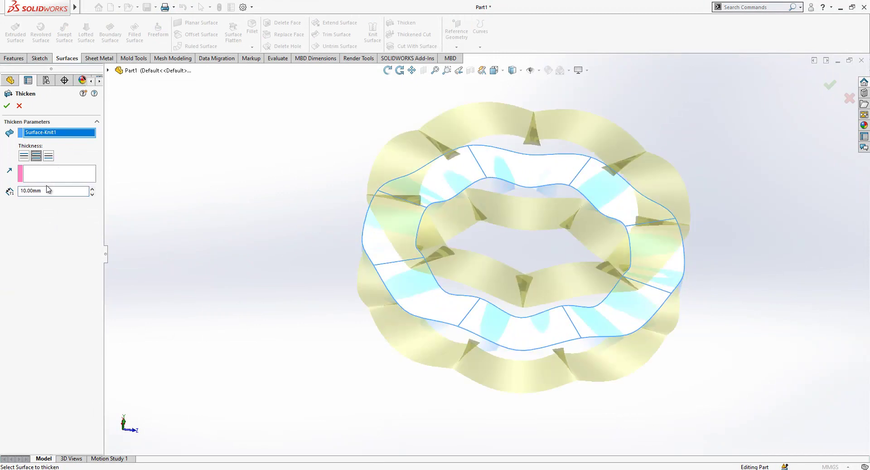
{"action": "type", "text": "3"}
{"action": "key", "text": "Return"}
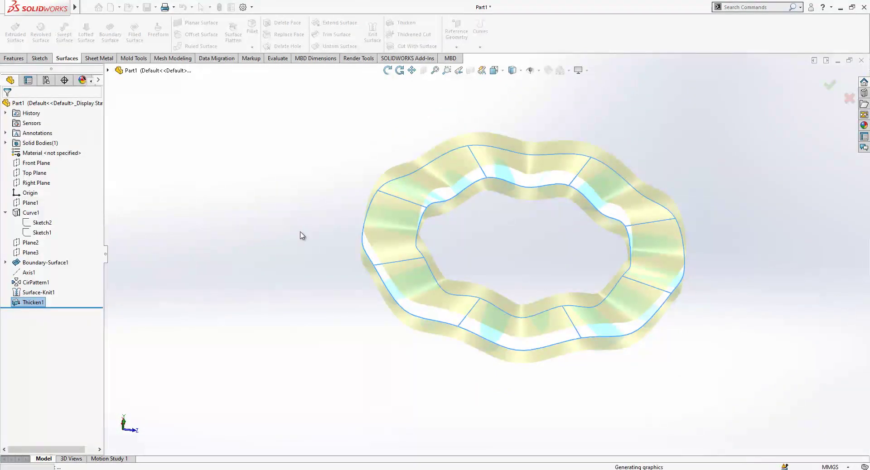
- Examine the faces and edges of the thickened wavy ring from several angles
{"action": "middle_click_drag", "start_coordinate": [452, 264], "coordinate": [520, 241]}
{"action": "scroll", "coordinate": [639, 187], "scroll_direction": "down", "scroll_amount": 2}
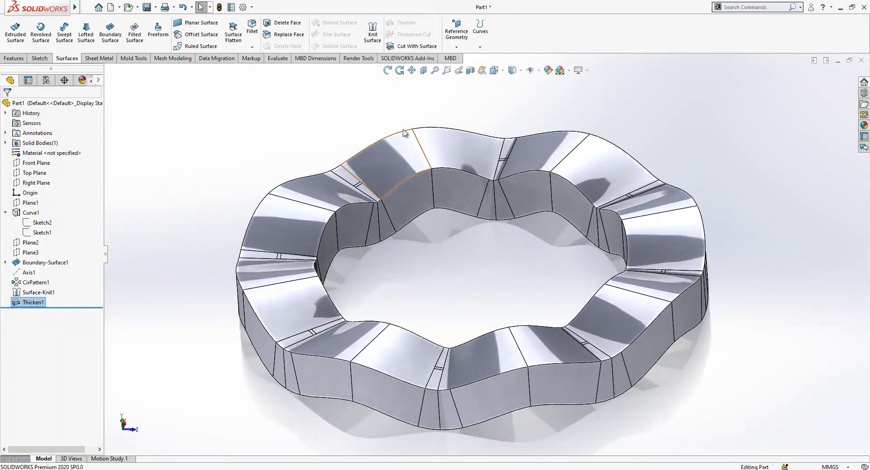
{"action": "scroll", "coordinate": [296, 188], "scroll_direction": "up", "scroll_amount": 1}
{"action": "middle_click_drag", "start_coordinate": [296, 188], "coordinate": [317, 179]}
{"action": "scroll", "coordinate": [317, 179], "scroll_direction": "down", "scroll_amount": 1}
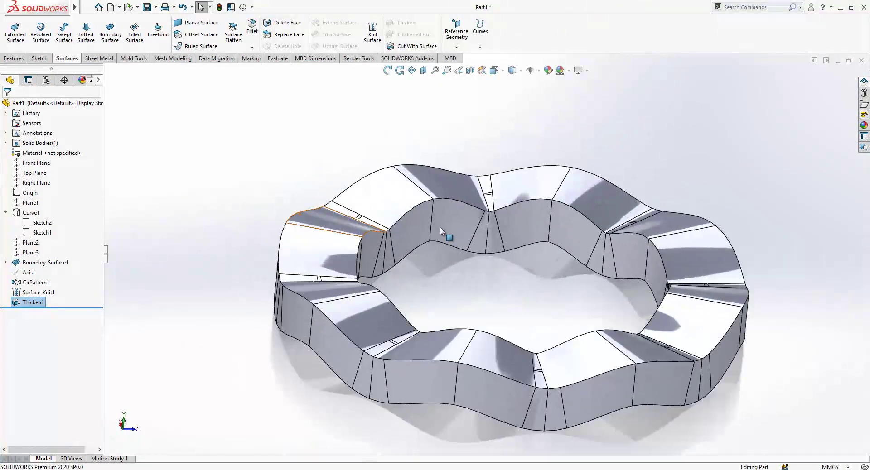
{"action": "scroll", "coordinate": [489, 235], "scroll_direction": "up", "scroll_amount": 3}
{"action": "middle_click_drag", "start_coordinate": [534, 245], "coordinate": [444, 238]}
{"action": "middle_click_drag", "start_coordinate": [481, 264], "coordinate": [360, 341]}
{"action": "scroll", "coordinate": [555, 295], "scroll_direction": "up", "scroll_amount": 1}
{"action": "middle_click_drag", "start_coordinate": [555, 295], "coordinate": [526, 317]}
{"action": "scroll", "coordinate": [466, 273], "scroll_direction": "down", "scroll_amount": 2}
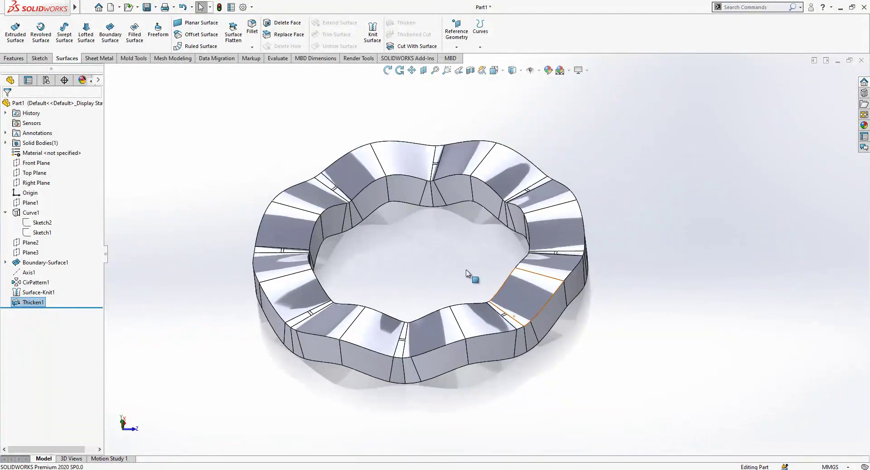
{"action": "middle_click_drag", "start_coordinate": [336, 162], "coordinate": [409, 252]}
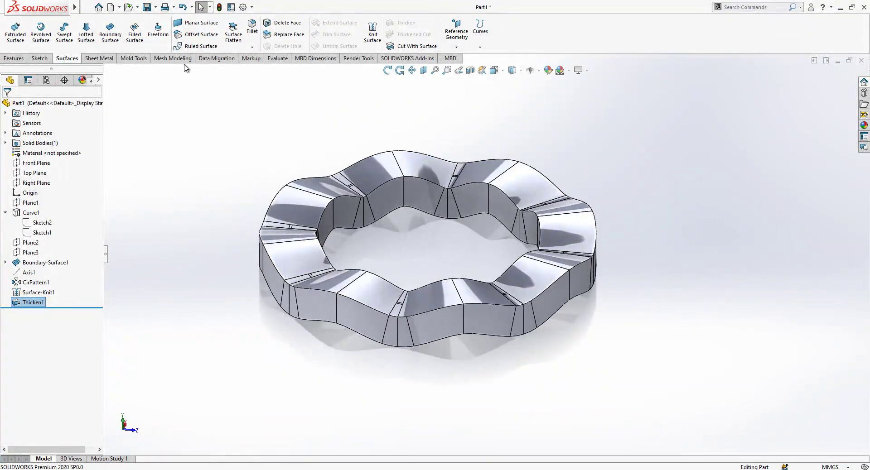
- Start an offset surface at 0 mm and select the first seven adjoining outer side faces of the ring
{"action": "left_click", "coordinate": [190, 36]}
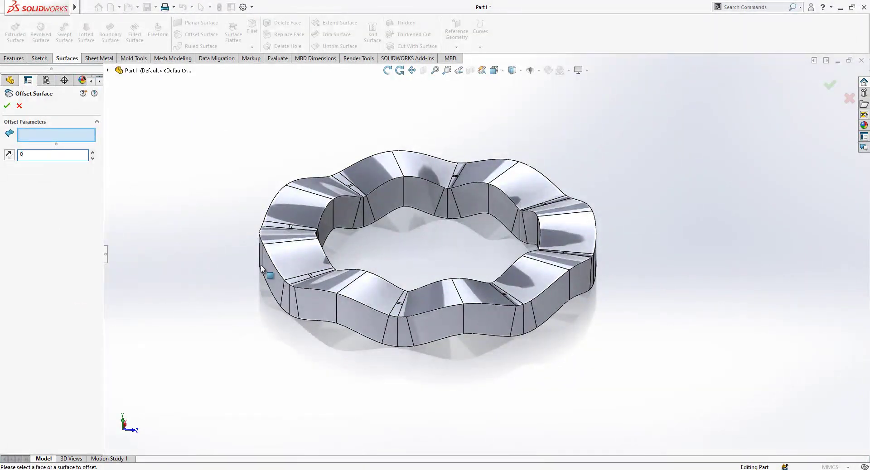
{"action": "left_click", "coordinate": [313, 308]}
{"action": "left_click", "coordinate": [290, 301]}
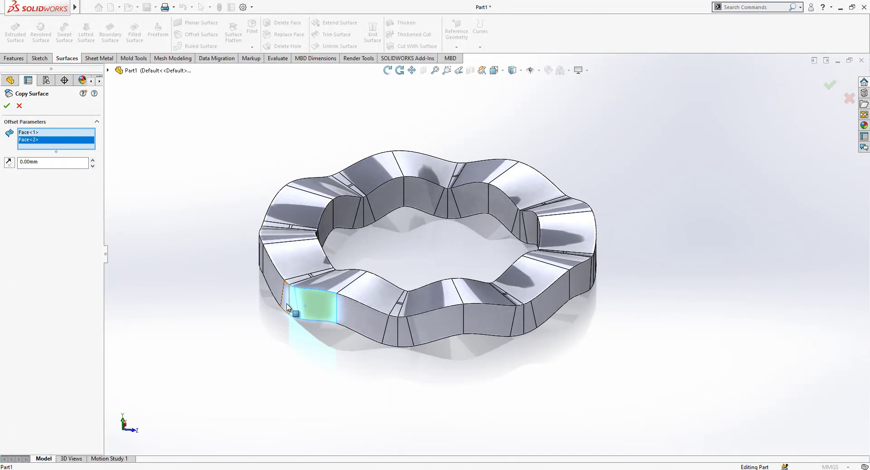
{"action": "left_click", "coordinate": [272, 278]}
{"action": "left_click", "coordinate": [319, 317]}
{"action": "left_click", "coordinate": [385, 336]}
{"action": "left_click", "coordinate": [391, 333]}
{"action": "left_click", "coordinate": [404, 333]}
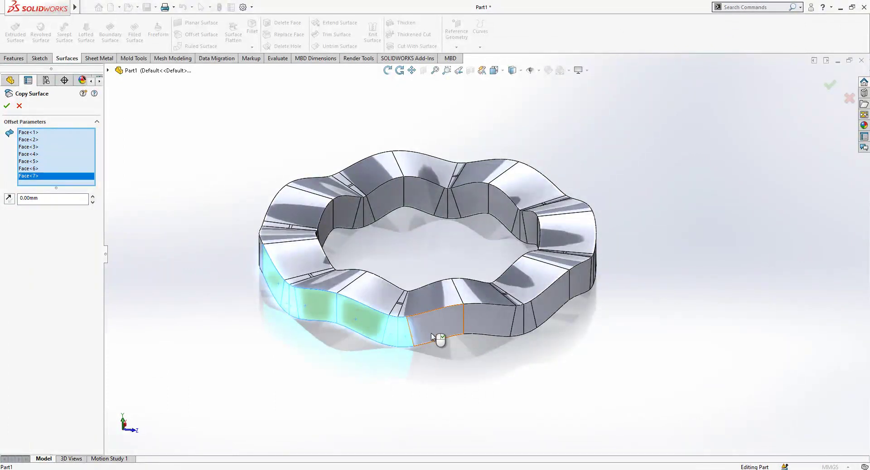
- Add the next six adjoining outer side faces of the ring to the 0 mm offset surface
{"action": "left_click", "coordinate": [434, 332]}
{"action": "left_click", "coordinate": [491, 327]}
{"action": "left_click", "coordinate": [524, 325]}
{"action": "left_click", "coordinate": [531, 321]}
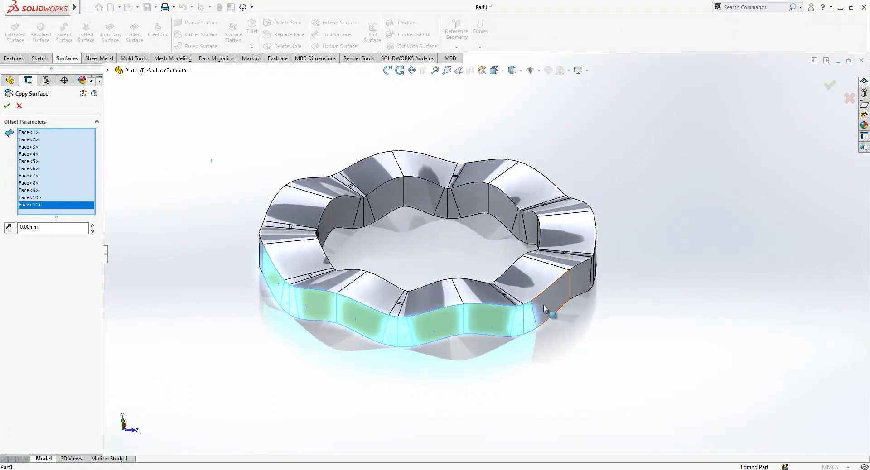
{"action": "left_click", "coordinate": [543, 306]}
{"action": "middle_click_drag", "start_coordinate": [543, 306], "coordinate": [475, 346]}
{"action": "scroll", "coordinate": [475, 346], "scroll_direction": "up", "scroll_amount": 1}
{"action": "left_click", "coordinate": [469, 318]}
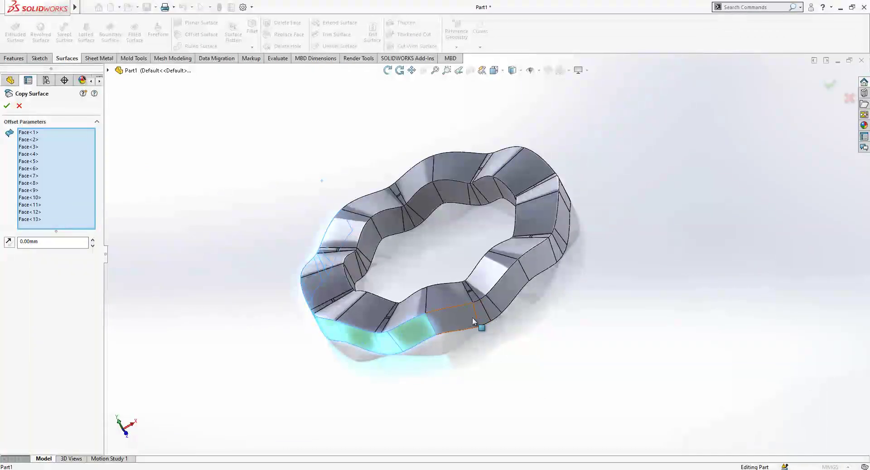
- Continue around the next two waves, adding their outer side faces to the surface copy
{"action": "left_click", "coordinate": [481, 316]}
{"action": "left_click", "coordinate": [490, 309]}
{"action": "left_click", "coordinate": [506, 290]}
{"action": "left_click", "coordinate": [537, 270]}
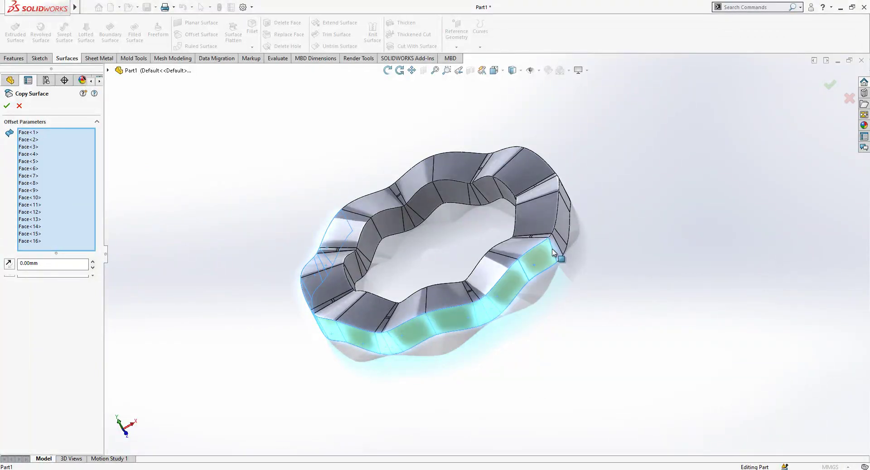
{"action": "left_click", "coordinate": [560, 249]}
{"action": "left_click", "coordinate": [561, 243]}
{"action": "left_click", "coordinate": [565, 226]}
- Add the next eight adjoining outer side faces of the ring to the 0 mm surface copy
{"action": "middle_click_drag", "start_coordinate": [564, 225], "coordinate": [526, 269]}
{"action": "scroll", "coordinate": [531, 255], "scroll_direction": "down", "scroll_amount": 1}
{"action": "left_click", "coordinate": [530, 242]}
{"action": "left_click", "coordinate": [533, 241]}
{"action": "left_click", "coordinate": [536, 230]}
{"action": "left_click", "coordinate": [530, 200]}
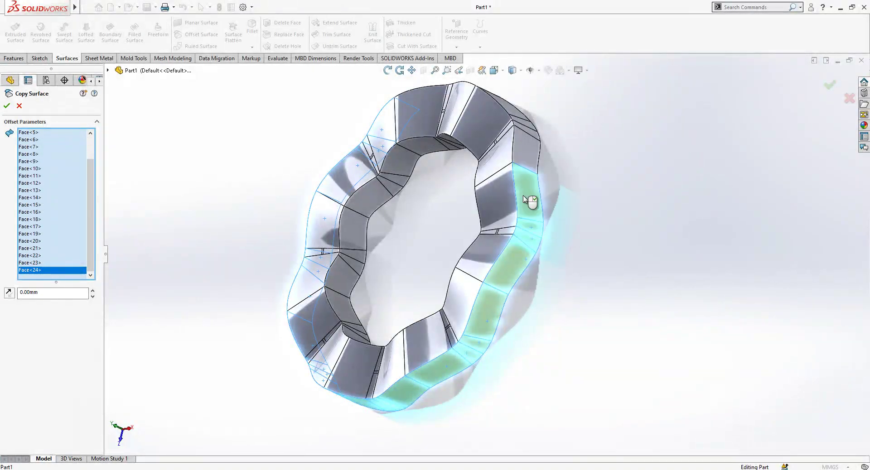
- Add the remaining outer side faces to close the loop and finish the 0 mm offset surface
{"action": "middle_click_drag", "start_coordinate": [530, 200], "coordinate": [502, 252]}
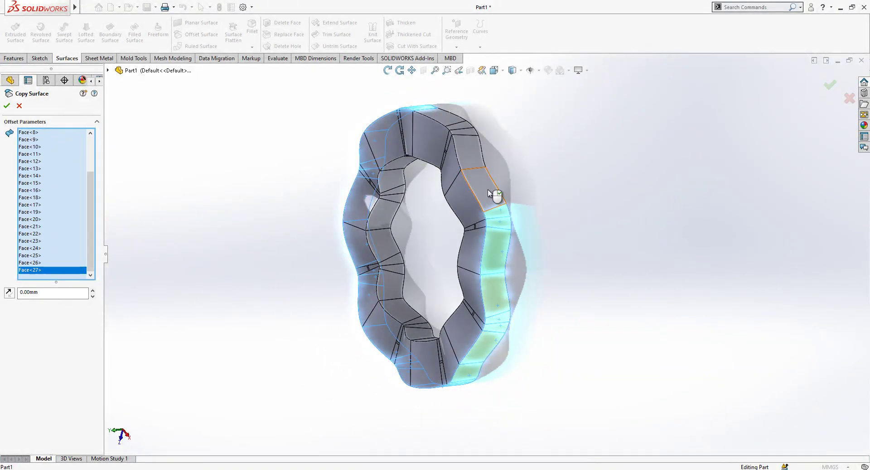
{"action": "left_click", "coordinate": [467, 134]}
{"action": "left_click", "coordinate": [463, 126]}
{"action": "left_click", "coordinate": [451, 122]}
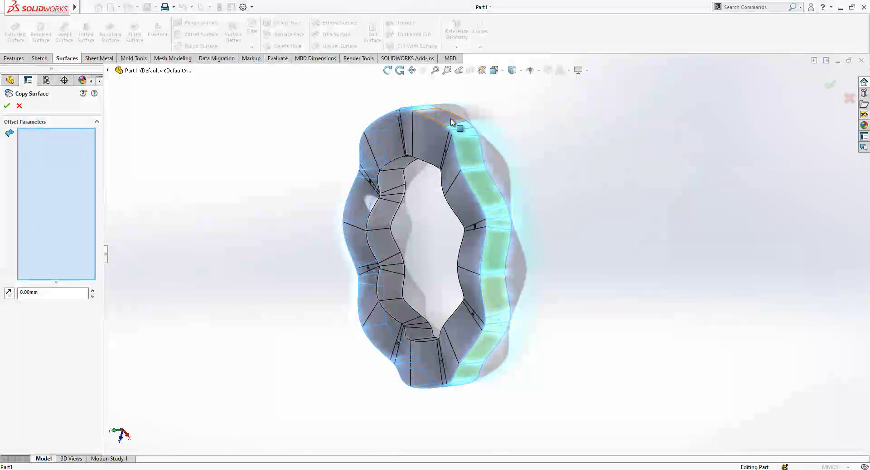
{"action": "middle_click_drag", "start_coordinate": [448, 120], "coordinate": [378, 345]}
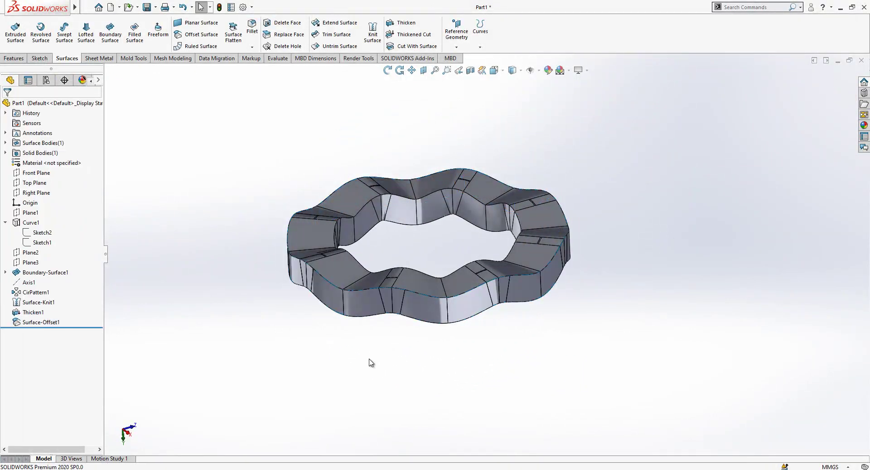
- Hide the copied surface body so only the solid ring is displayed
{"action": "left_click", "coordinate": [29, 144]}
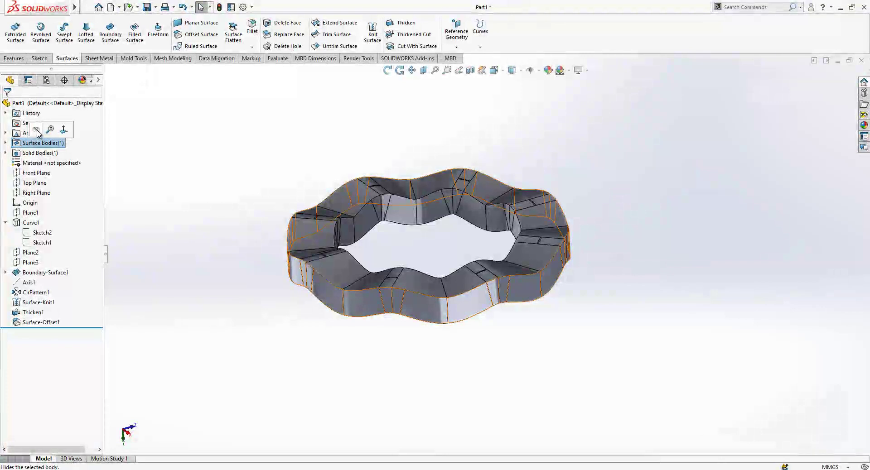
{"action": "left_click", "coordinate": [270, 298]}
{"action": "middle_click_drag", "start_coordinate": [445, 353], "coordinate": [423, 221]}
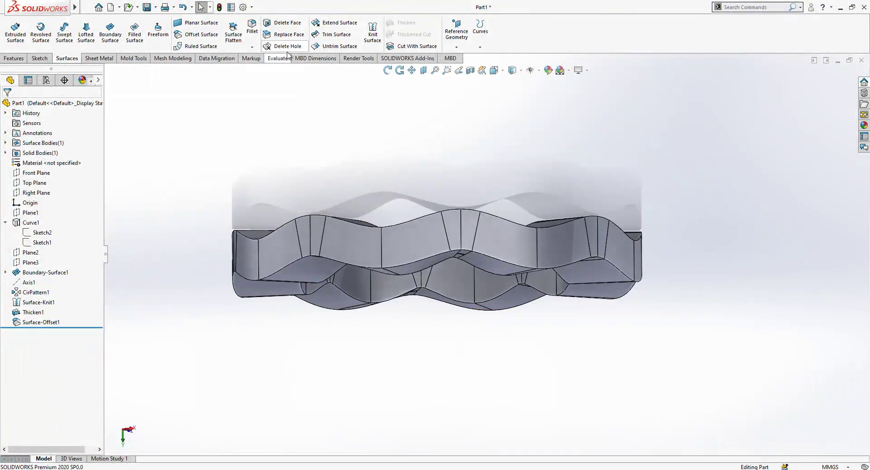
- Start a shell with 0.5 mm thickness and select the first five adjoining outer side faces for removal
{"action": "left_click", "coordinate": [15, 58]}
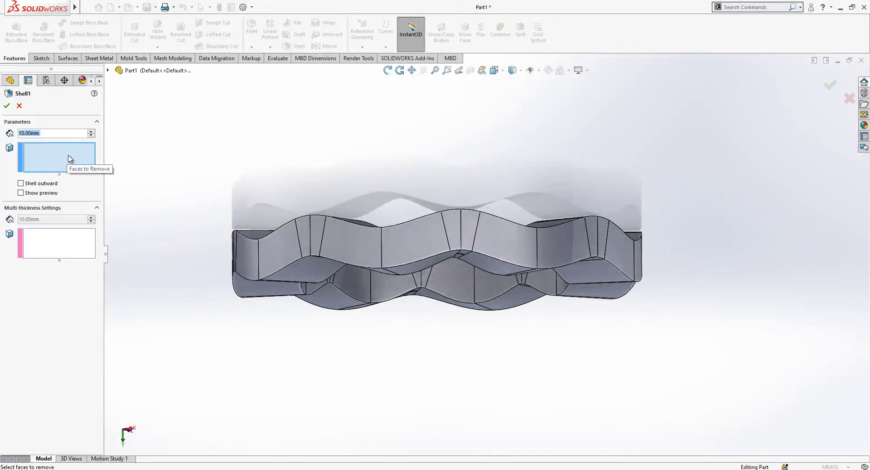
{"action": "type", "text": "0."}
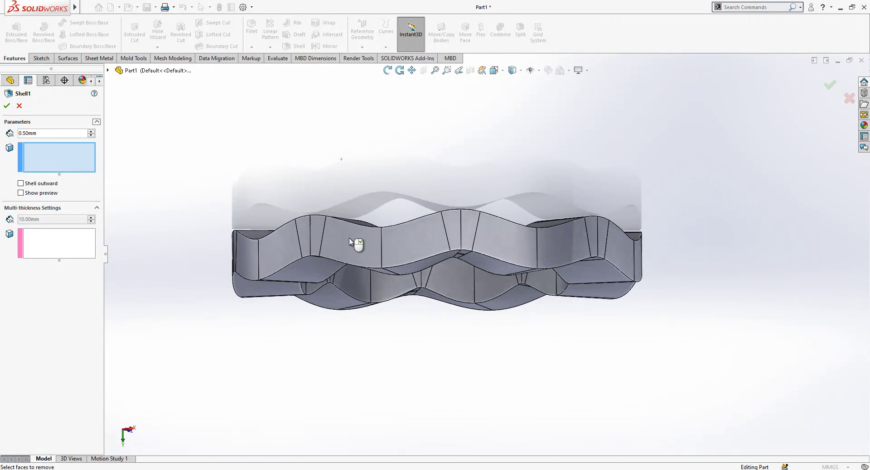
{"action": "left_click", "coordinate": [353, 241]}
{"action": "left_click", "coordinate": [318, 239]}
{"action": "left_click", "coordinate": [303, 245]}
{"action": "left_click", "coordinate": [281, 247]}
{"action": "left_click", "coordinate": [385, 254]}
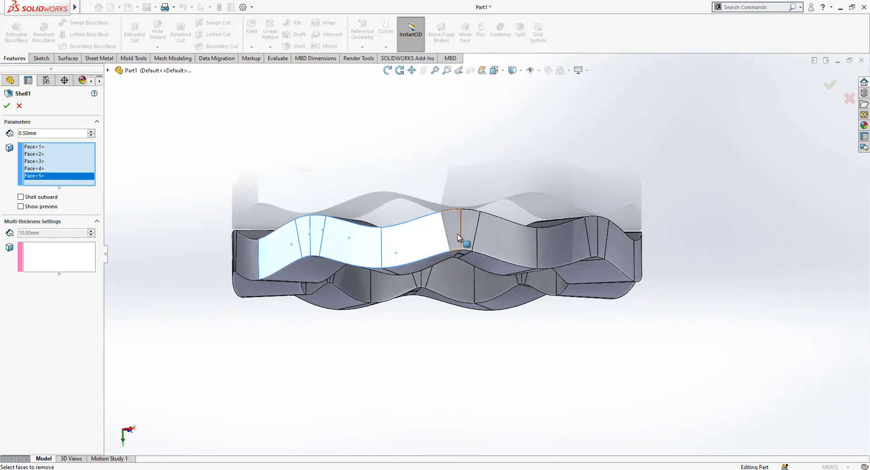
- Add the next seven adjoining outer side faces to the faces removed by the shell
{"action": "left_click", "coordinate": [455, 234]}
{"action": "left_click", "coordinate": [468, 238]}
{"action": "left_click", "coordinate": [491, 241]}
{"action": "left_click", "coordinate": [555, 244]}
{"action": "left_click", "coordinate": [595, 231]}
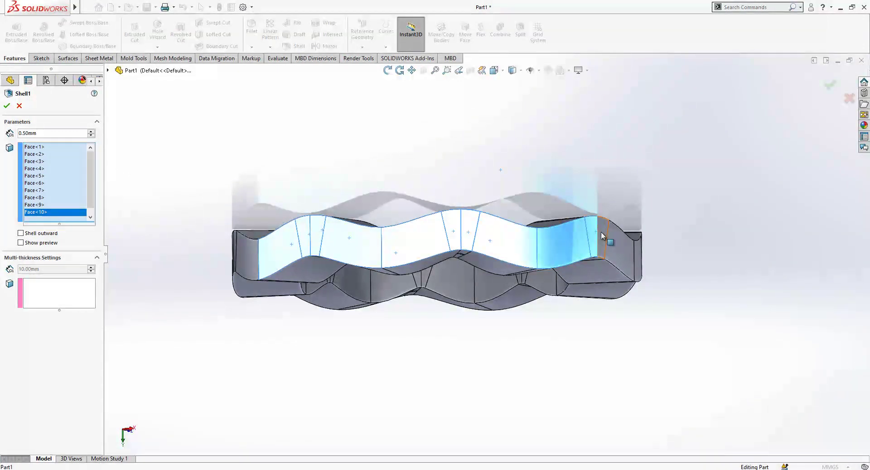
{"action": "left_click", "coordinate": [603, 237]}
{"action": "left_click", "coordinate": [618, 254]}
- Continue around the ring, adding nine more outer side faces to the shell's faces to remove
{"action": "middle_click_drag", "start_coordinate": [619, 263], "coordinate": [453, 277]}
{"action": "left_click", "coordinate": [391, 298]}
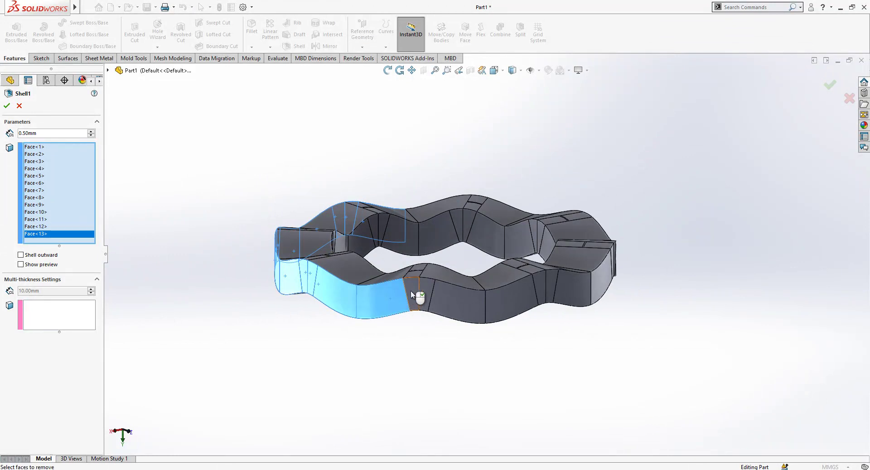
{"action": "left_click", "coordinate": [418, 295]}
{"action": "left_click", "coordinate": [436, 301]}
{"action": "left_click", "coordinate": [481, 302]}
{"action": "left_click", "coordinate": [512, 305]}
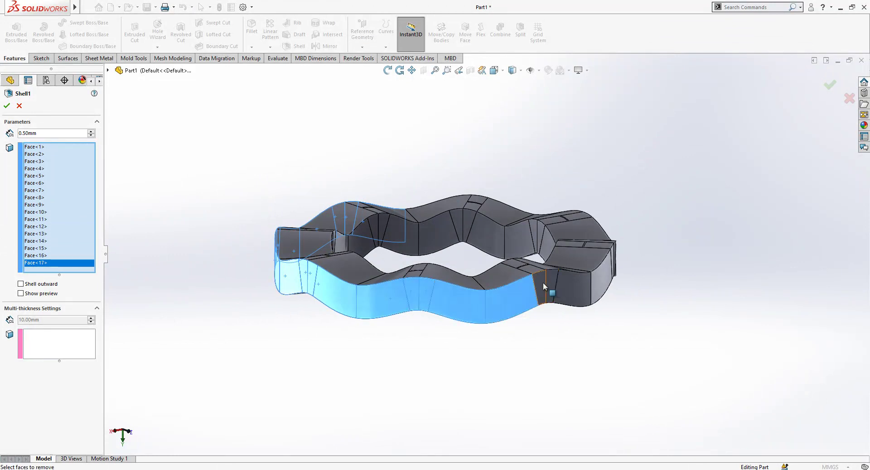
{"action": "left_click", "coordinate": [543, 282]}
{"action": "left_click", "coordinate": [564, 290]}
{"action": "left_click", "coordinate": [583, 285]}
{"action": "left_click", "coordinate": [602, 281]}
- Add the following eight outer side faces of the ring to the shell's removal selection
{"action": "middle_click_drag", "start_coordinate": [602, 281], "coordinate": [517, 336]}
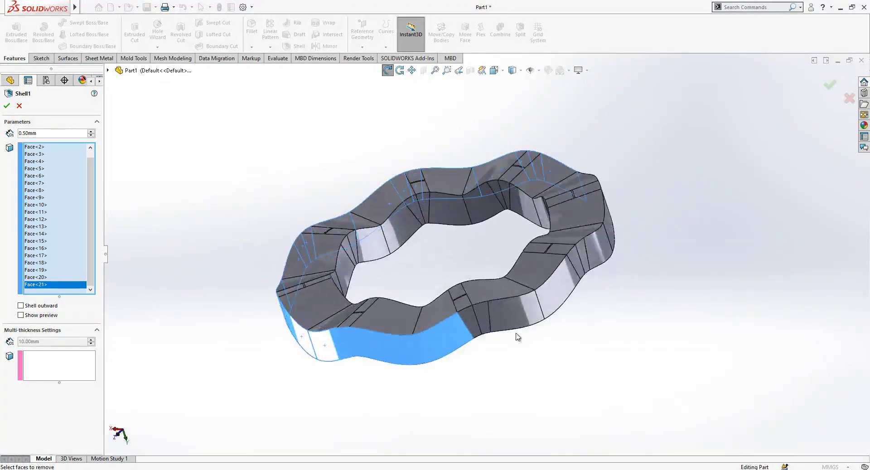
{"action": "scroll", "coordinate": [486, 324], "scroll_direction": "down", "scroll_amount": 2}
{"action": "left_click", "coordinate": [471, 319]}
{"action": "left_click", "coordinate": [483, 316]}
{"action": "left_click", "coordinate": [521, 306]}
{"action": "left_click", "coordinate": [583, 282]}
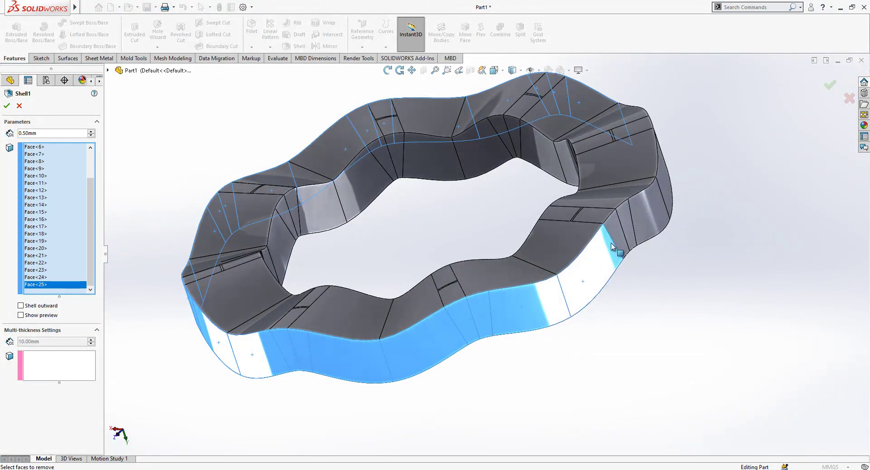
{"action": "left_click", "coordinate": [665, 194]}
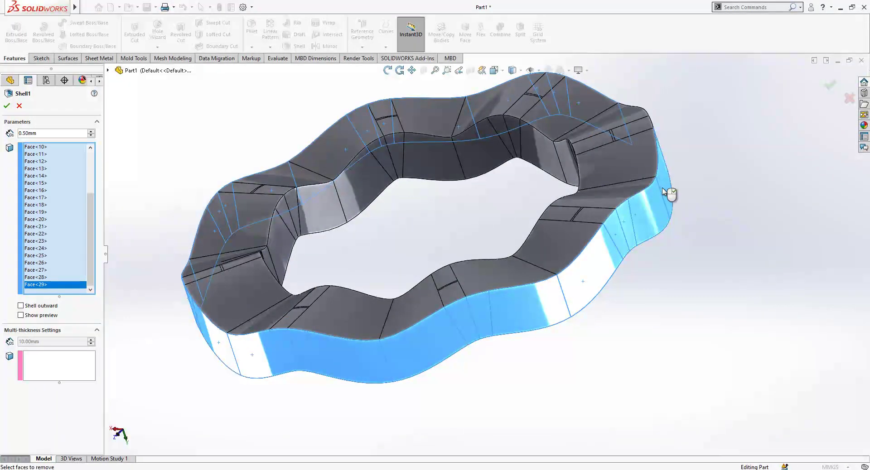
- Add the last three outer side faces and create the 0.5 mm shell despite the curvature warning
{"action": "middle_click_drag", "start_coordinate": [668, 194], "coordinate": [592, 282]}
{"action": "scroll", "coordinate": [532, 245], "scroll_direction": "down", "scroll_amount": 2}
{"action": "left_click", "coordinate": [531, 245]}
{"action": "left_click", "coordinate": [495, 261]}
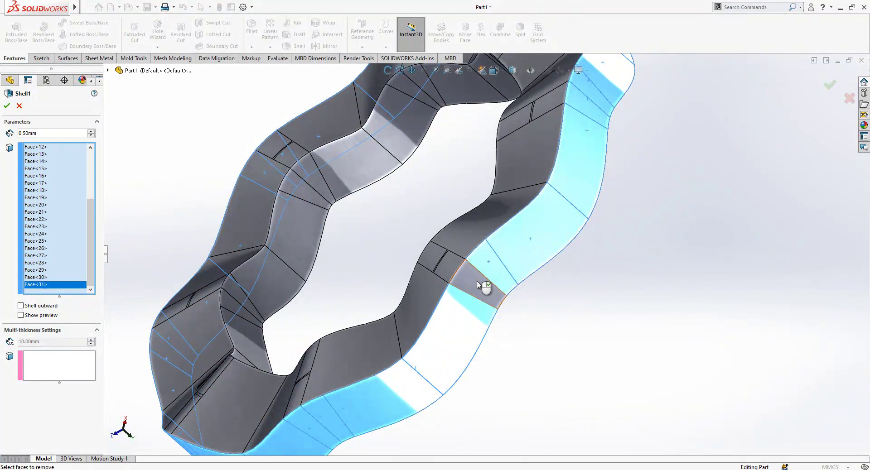
{"action": "right_click", "coordinate": [478, 284]}
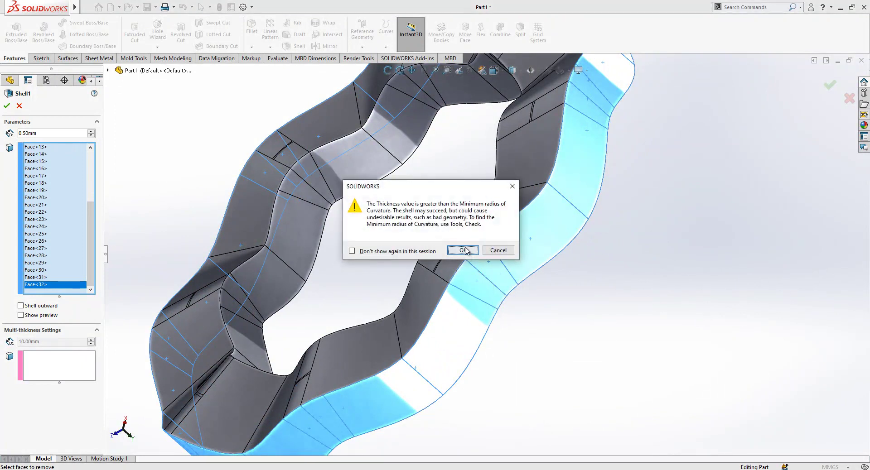
{"action": "left_click", "coordinate": [462, 251]}
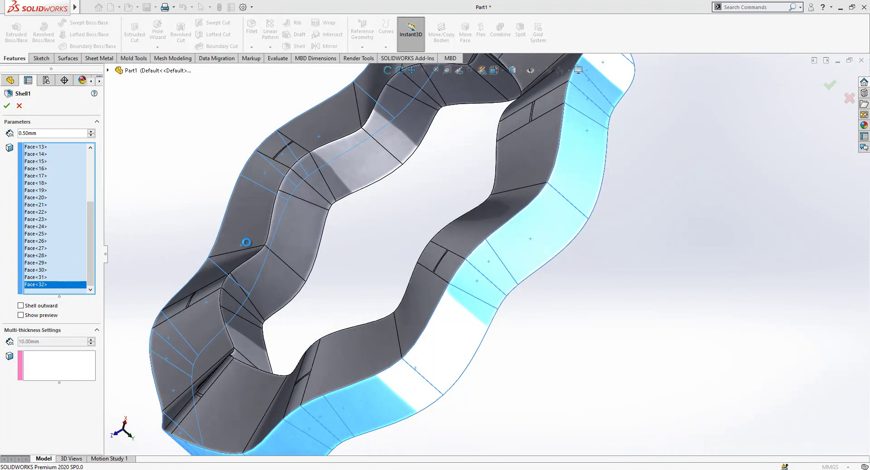
{"action": "scroll", "coordinate": [487, 280], "scroll_direction": "up", "scroll_amount": 3}
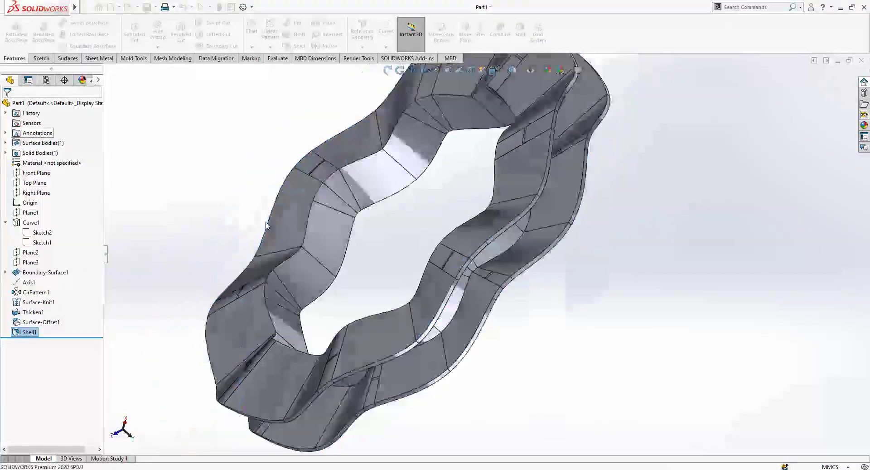
- Edit the shell to set its thickness to 1 mm and rebuild it
{"action": "middle_click_drag", "start_coordinate": [526, 334], "coordinate": [530, 247]}
{"action": "left_click", "coordinate": [27, 333]}
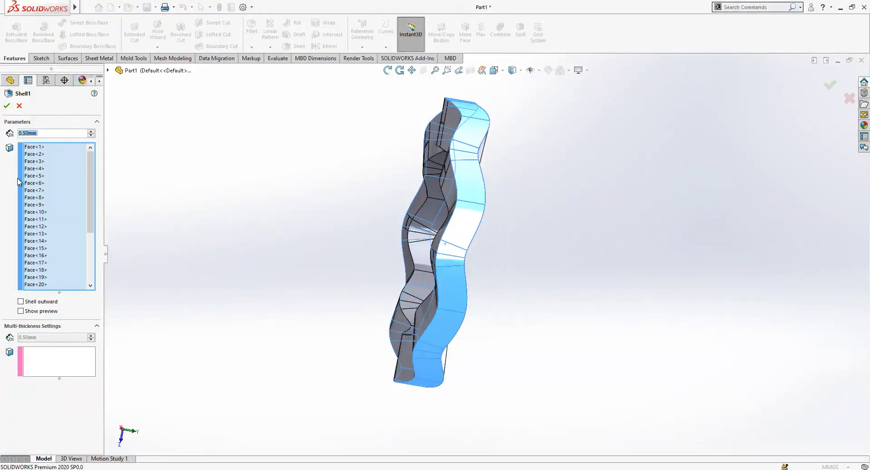
{"action": "type", "text": "1"}
{"action": "key", "text": "BackSpace"}
{"action": "type", "text": "0"}
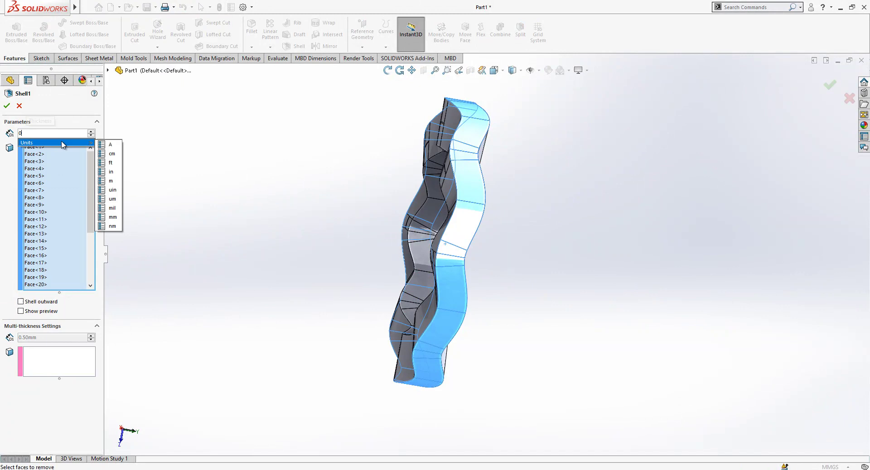
{"action": "type", "text": ".710"}
{"action": "key", "text": "Return"}
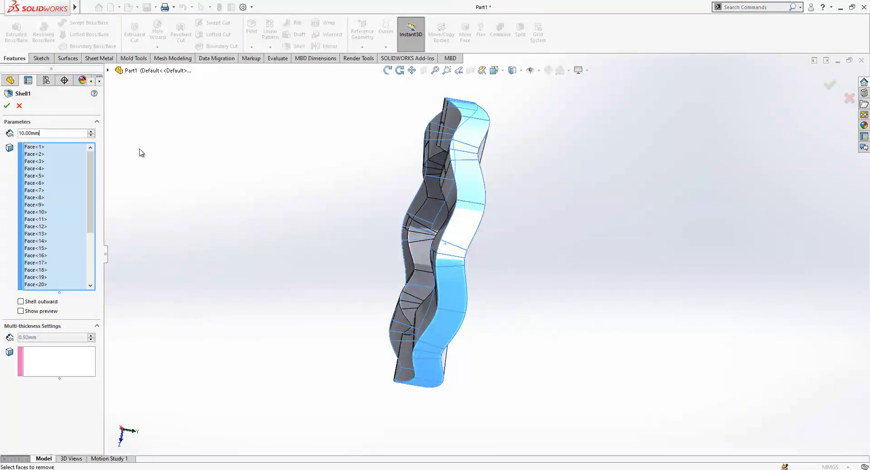
{"action": "type", "text": "1"}
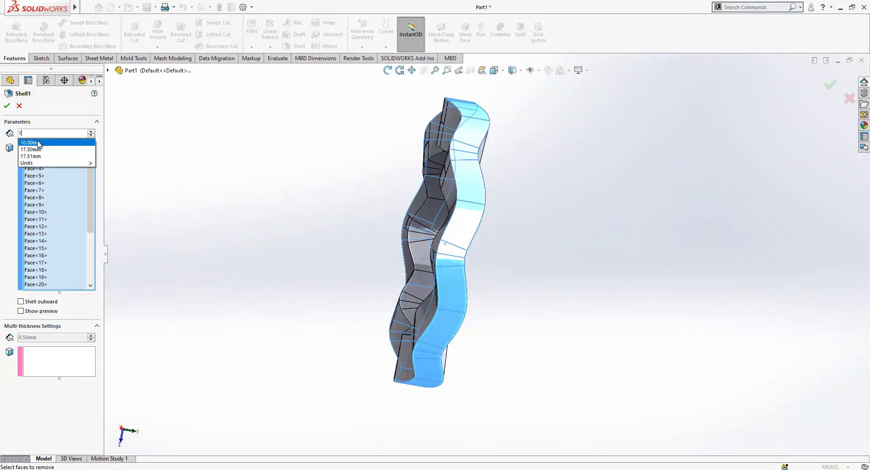
{"action": "key", "text": "Return"}
{"action": "left_click", "coordinate": [7, 106]}
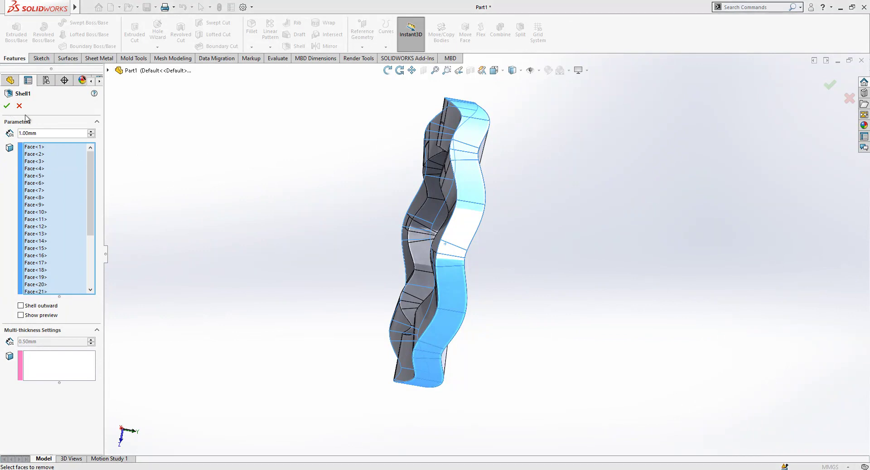
{"action": "left_click", "coordinate": [458, 252]}
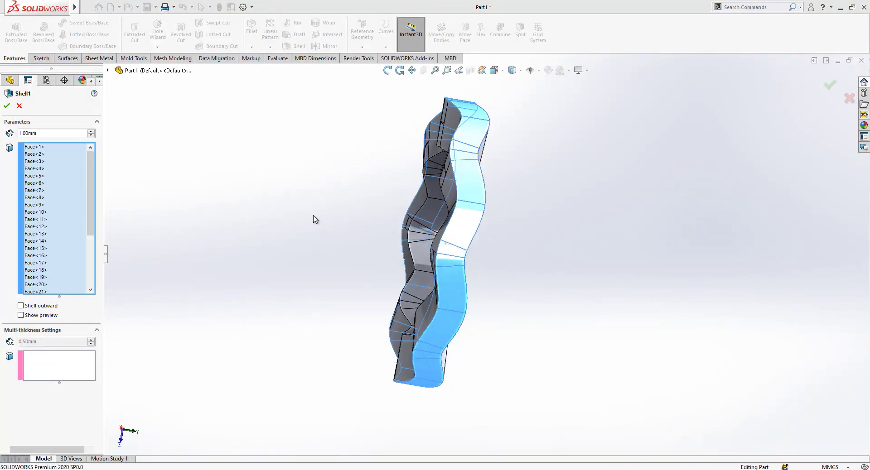
- Examine the shelled ring's open groove and wall edges from several angles
{"action": "mouse_move", "coordinate": [330, 225]}
{"action": "middle_mouse_down"}
{"action": "mouse_move", "coordinate": [414, 249]}
{"action": "mouse_move", "coordinate": [411, 261]}
{"action": "mouse_move", "coordinate": [443, 295]}
{"action": "mouse_move", "coordinate": [524, 293]}
{"action": "mouse_move", "coordinate": [499, 439]}
{"action": "mouse_move", "coordinate": [491, 414]}
{"action": "middle_mouse_up"}
{"action": "scroll", "coordinate": [455, 185], "scroll_direction": "down", "scroll_amount": 5}
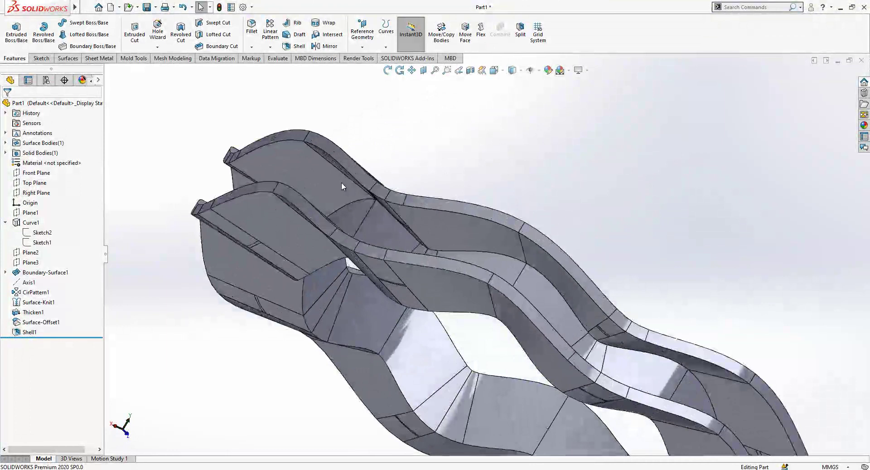
{"action": "mouse_move", "coordinate": [341, 182]}
{"action": "middle_mouse_down"}
{"action": "mouse_move", "coordinate": [382, 209]}
{"action": "mouse_move", "coordinate": [399, 302]}
{"action": "mouse_move", "coordinate": [443, 238]}
{"action": "mouse_move", "coordinate": [505, 333]}
{"action": "mouse_move", "coordinate": [513, 310]}
{"action": "middle_mouse_up"}
{"action": "scroll", "coordinate": [444, 239], "scroll_direction": "down", "scroll_amount": 2}
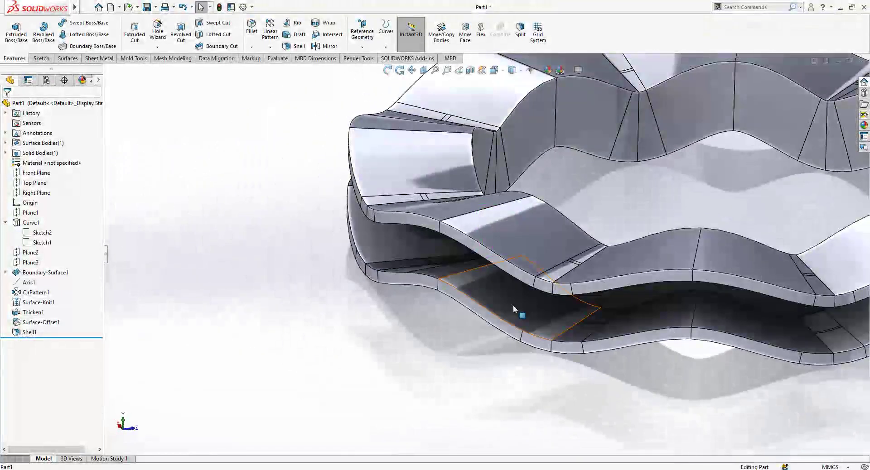
{"action": "scroll", "coordinate": [514, 310], "scroll_direction": "up", "scroll_amount": 2}
{"action": "middle_click_drag", "start_coordinate": [587, 311], "coordinate": [676, 256]}
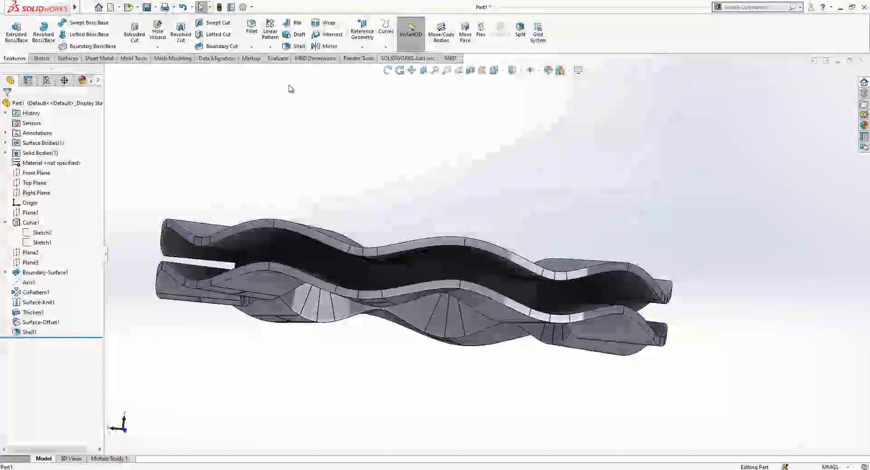
- Start another offset surface at 0 mm and select the first four faces inside the ring's groove
{"action": "left_click", "coordinate": [69, 58]}
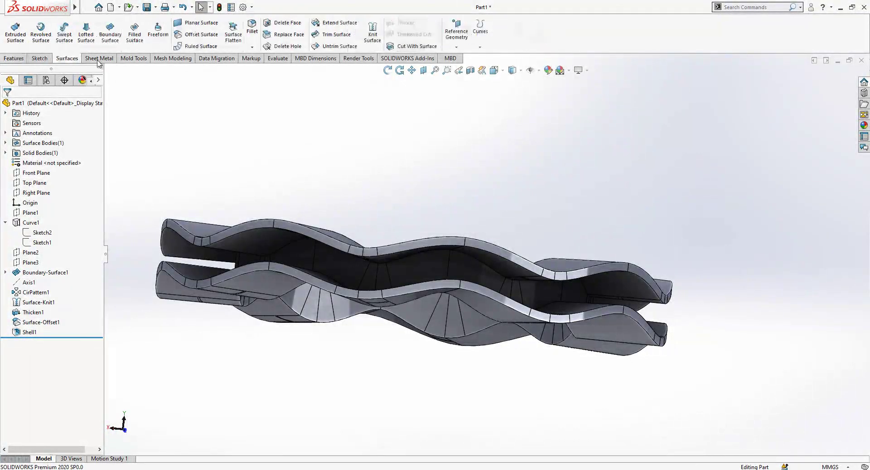
{"action": "left_click", "coordinate": [203, 36]}
{"action": "middle_click_drag", "start_coordinate": [311, 150], "coordinate": [414, 305]}
{"action": "scroll", "coordinate": [441, 334], "scroll_direction": "down", "scroll_amount": 4}
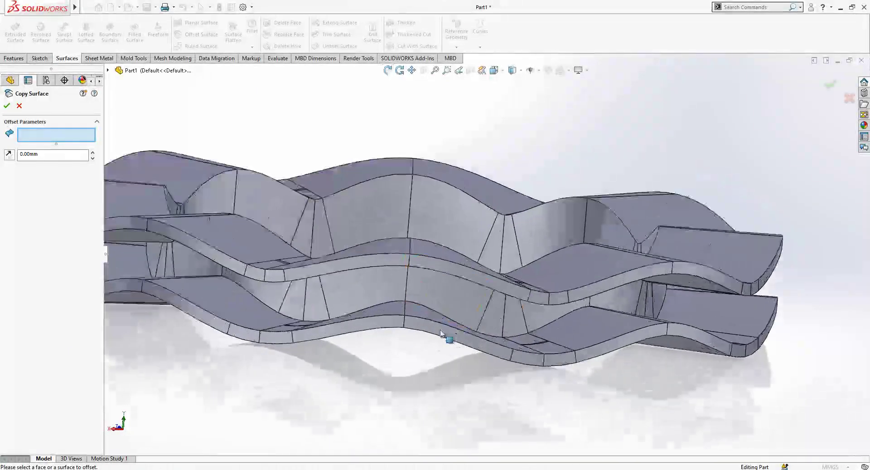
{"action": "left_click", "coordinate": [443, 296]}
{"action": "left_click", "coordinate": [395, 281]}
{"action": "left_click", "coordinate": [390, 306]}
{"action": "left_click", "coordinate": [297, 306]}
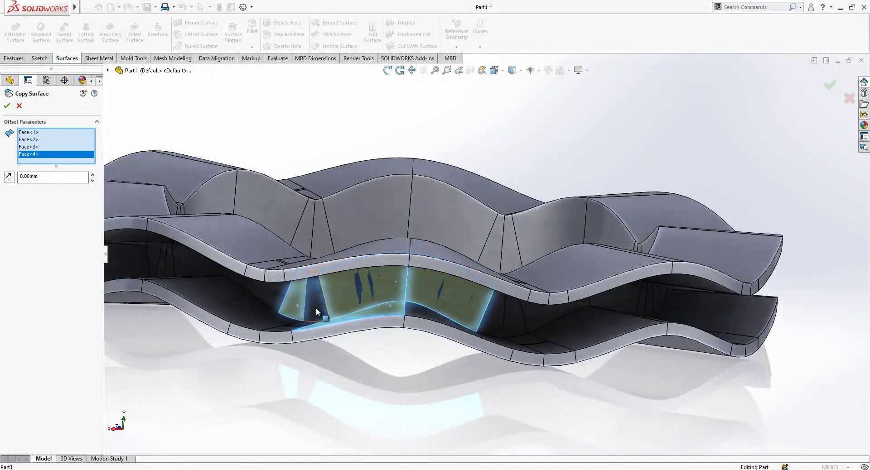
- Add the adjoining wall and floor faces around the groove's next wave to the surface copy
{"action": "left_click", "coordinate": [316, 308]}
{"action": "left_click", "coordinate": [292, 325]}
{"action": "left_click", "coordinate": [287, 322]}
{"action": "left_click", "coordinate": [271, 304]}
{"action": "left_click", "coordinate": [275, 291]}
- Add all remaining interior faces of the groove, including the narrow slivers, and finish the 0 mm offset surface
{"action": "scroll", "coordinate": [275, 291], "scroll_direction": "up", "scroll_amount": 1}
{"action": "middle_click_drag", "start_coordinate": [274, 291], "coordinate": [388, 258]}
{"action": "scroll", "coordinate": [436, 222], "scroll_direction": "down", "scroll_amount": 8}
{"action": "left_click", "coordinate": [424, 244]}
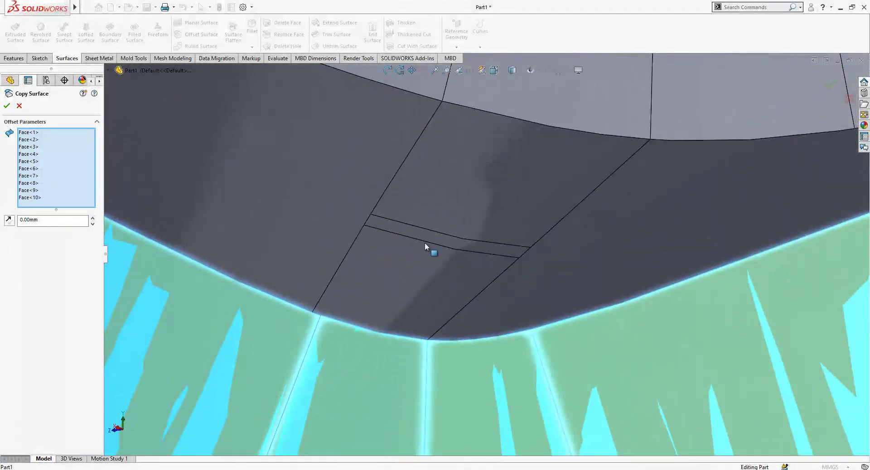
{"action": "left_click", "coordinate": [425, 243]}
{"action": "left_click", "coordinate": [337, 215]}
{"action": "left_click", "coordinate": [466, 196]}
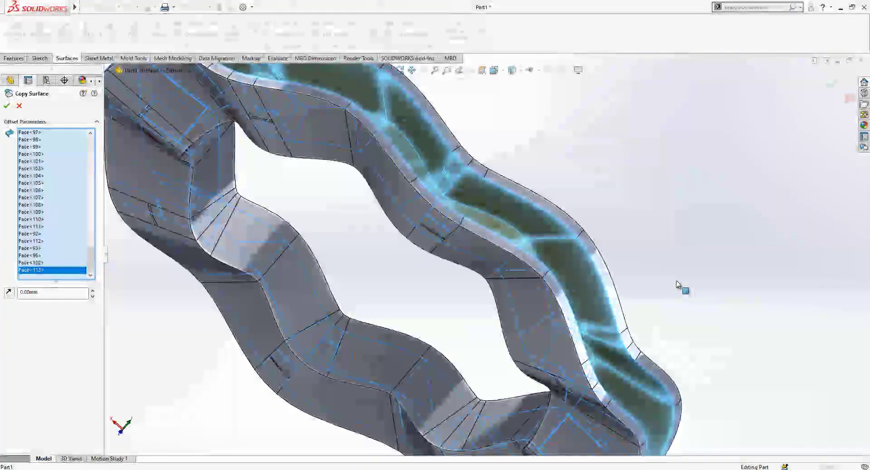
{"action": "scroll", "coordinate": [679, 288], "scroll_direction": "up", "scroll_amount": 4}
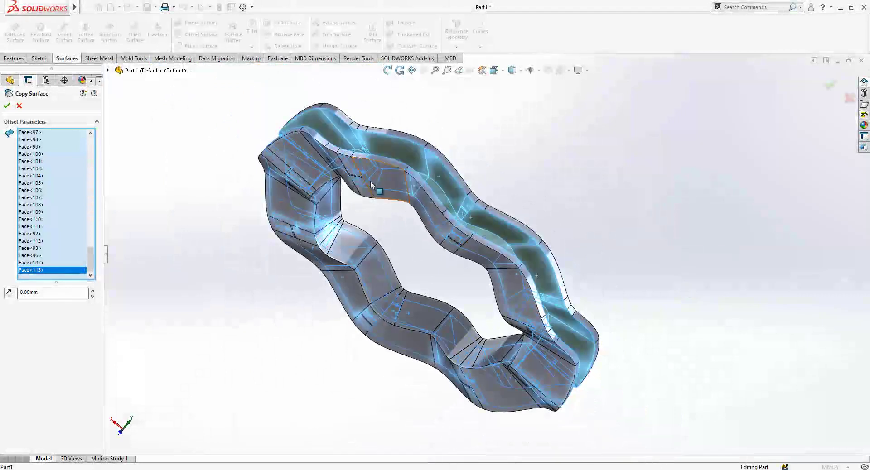
{"action": "middle_click_drag", "start_coordinate": [371, 185], "coordinate": [342, 276]}
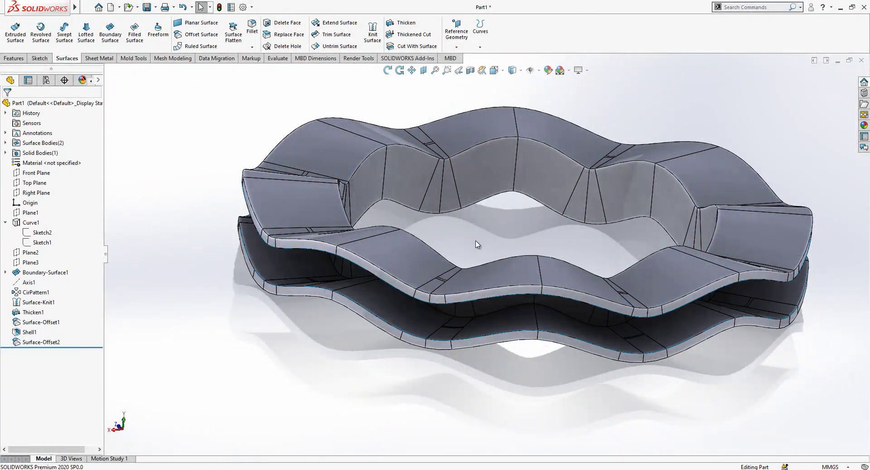
- Hide the shelled ring body and examine the copied groove surface closely for missing faces
{"action": "left_click", "coordinate": [433, 261]}
{"action": "left_click", "coordinate": [475, 234]}
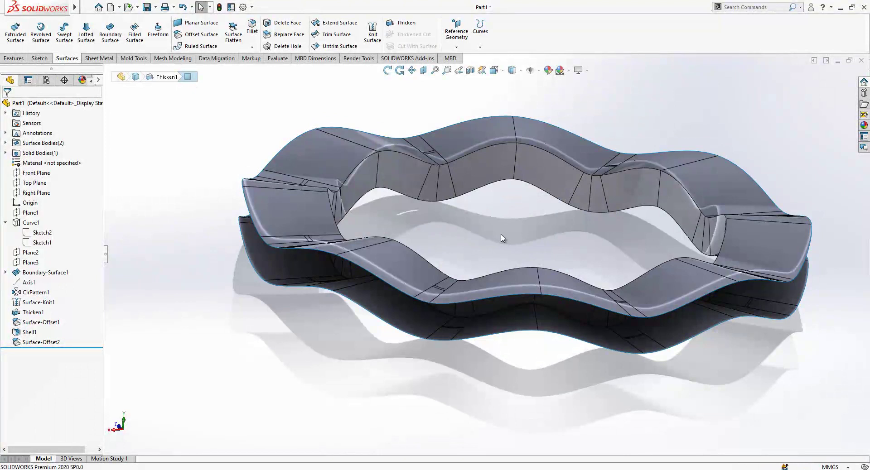
{"action": "mouse_move", "coordinate": [496, 252]}
{"action": "middle_mouse_down"}
{"action": "mouse_move", "coordinate": [453, 325]}
{"action": "mouse_move", "coordinate": [481, 292]}
{"action": "mouse_move", "coordinate": [524, 142]}
{"action": "mouse_move", "coordinate": [543, 142]}
{"action": "mouse_move", "coordinate": [547, 114]}
{"action": "mouse_move", "coordinate": [587, 173]}
{"action": "mouse_move", "coordinate": [638, 220]}
{"action": "middle_mouse_up"}
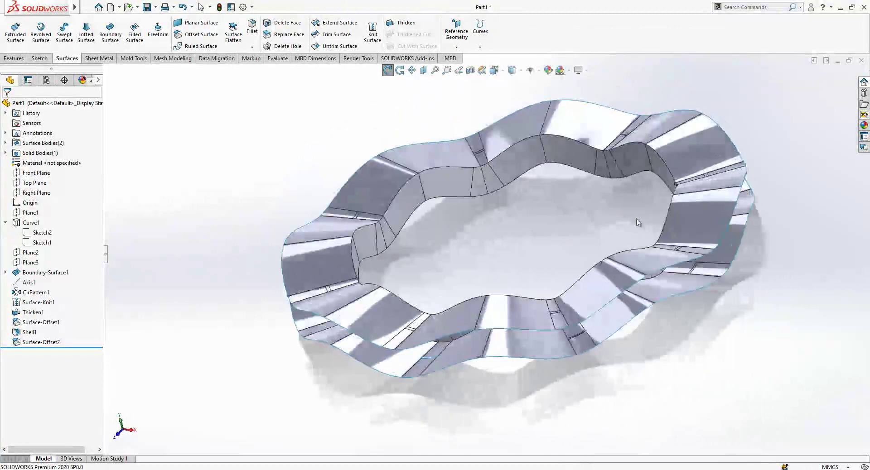
{"action": "scroll", "coordinate": [432, 375], "scroll_direction": "down", "scroll_amount": 3}
{"action": "scroll", "coordinate": [431, 374], "scroll_direction": "down", "scroll_amount": 1}
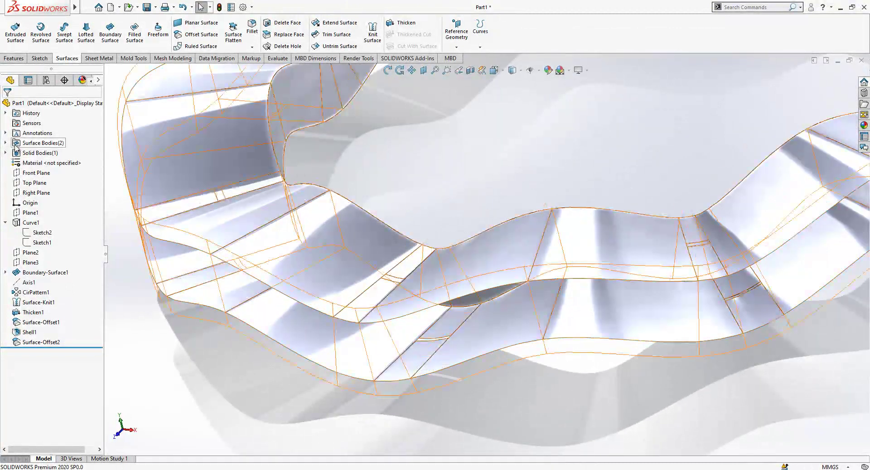
- Show the solid ring again and edit the groove's 0 mm offset surface to include the missed sliver face
{"action": "left_click", "coordinate": [6, 143]}
{"action": "left_click", "coordinate": [39, 173]}
{"action": "left_click", "coordinate": [43, 154]}
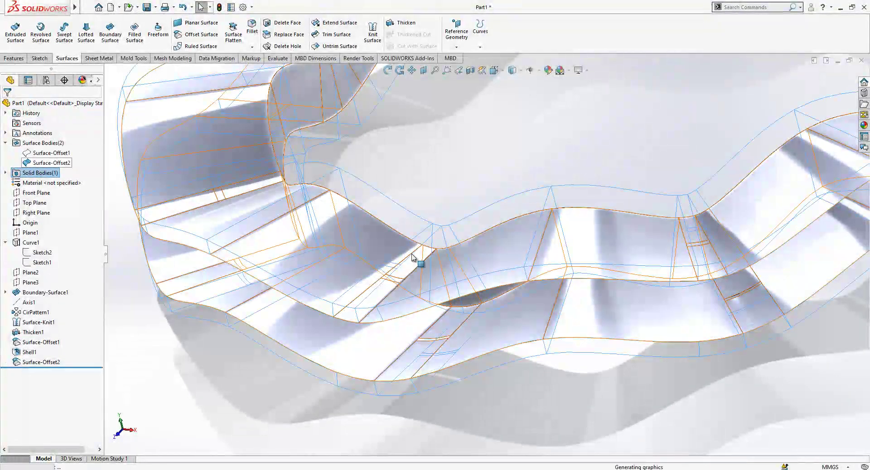
{"action": "scroll", "coordinate": [419, 261], "scroll_direction": "up", "scroll_amount": 2}
{"action": "left_click", "coordinate": [437, 416]}
{"action": "left_click", "coordinate": [41, 362]}
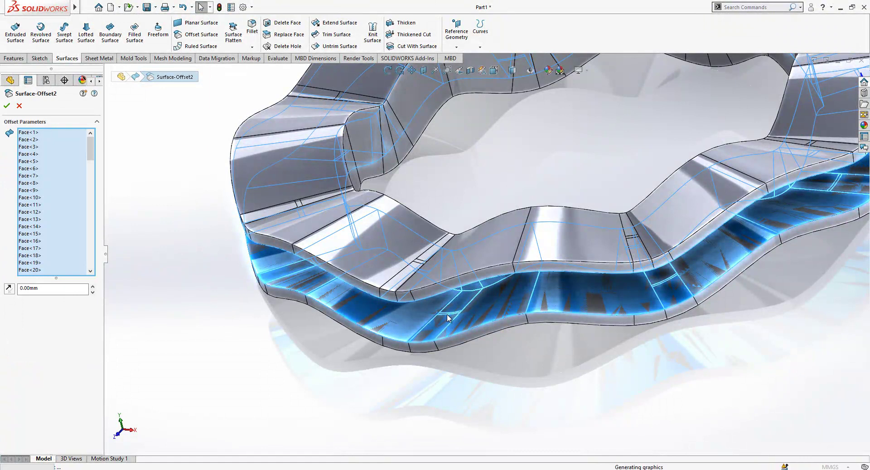
{"action": "scroll", "coordinate": [445, 317], "scroll_direction": "down", "scroll_amount": 8}
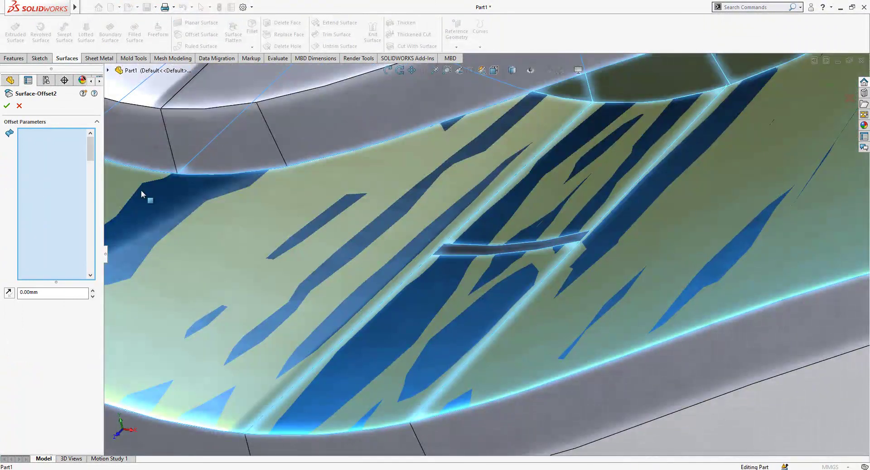
{"action": "left_click", "coordinate": [12, 106]}
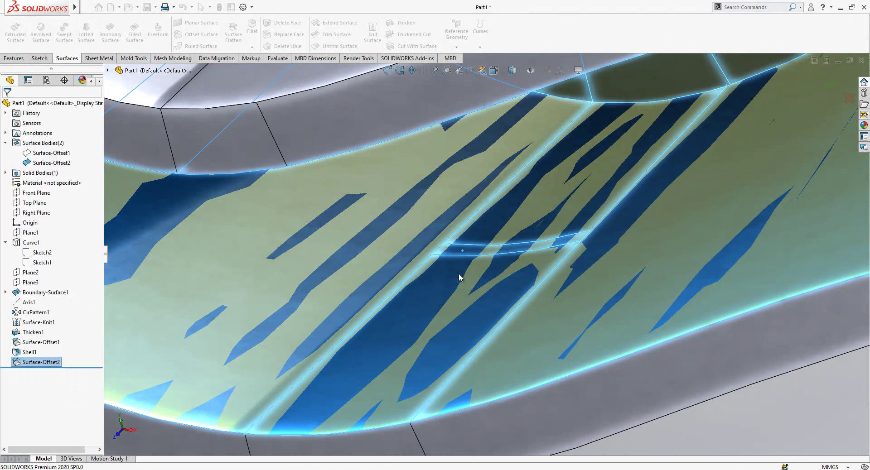
- Hide the shelled ring body and show the Surface-Offset1 body copied from the ring's outer side faces
{"action": "scroll", "coordinate": [458, 273], "scroll_direction": "up", "scroll_amount": 10}
{"action": "left_click", "coordinate": [456, 226]}
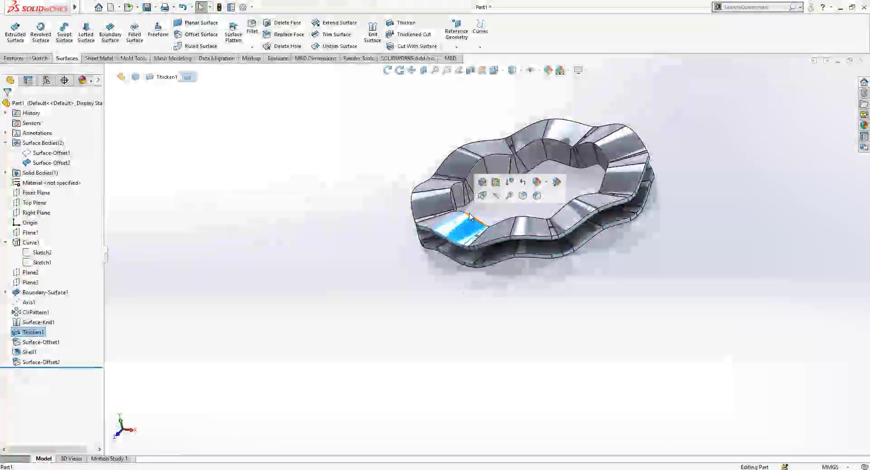
{"action": "left_click", "coordinate": [519, 202]}
{"action": "scroll", "coordinate": [519, 202], "scroll_direction": "down", "scroll_amount": 3}
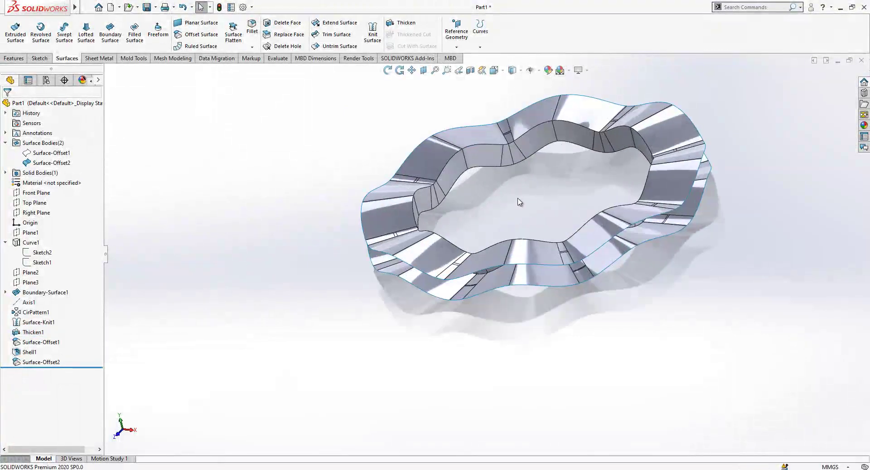
{"action": "left_click", "coordinate": [63, 153]}
{"action": "left_click", "coordinate": [73, 142]}
{"action": "left_click", "coordinate": [227, 225]}
{"action": "scroll", "coordinate": [429, 276], "scroll_direction": "up", "scroll_amount": 1}
{"action": "middle_click_drag", "start_coordinate": [429, 276], "coordinate": [623, 179]}
{"action": "scroll", "coordinate": [622, 179], "scroll_direction": "down", "scroll_amount": 1}
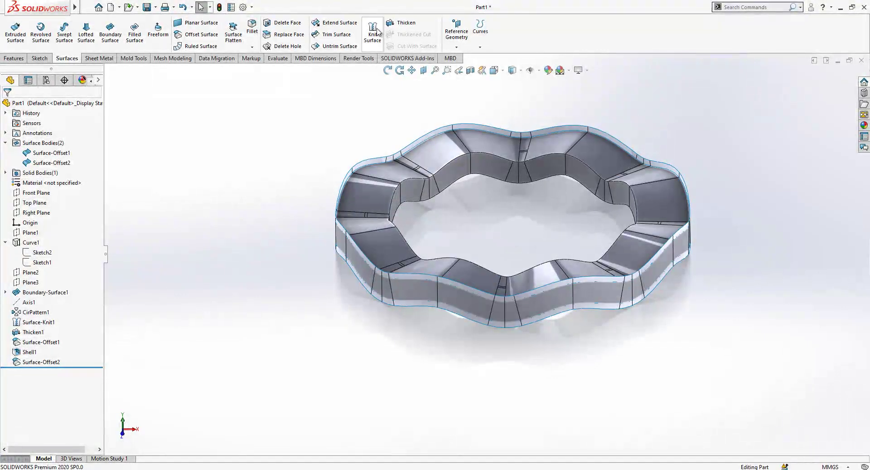
- Mutually trim Surface-Offset2 and Surface-Offset1, removing the upper and lower edge strips of the outer side surface
{"action": "left_click", "coordinate": [348, 34]}
{"action": "left_click", "coordinate": [396, 176]}
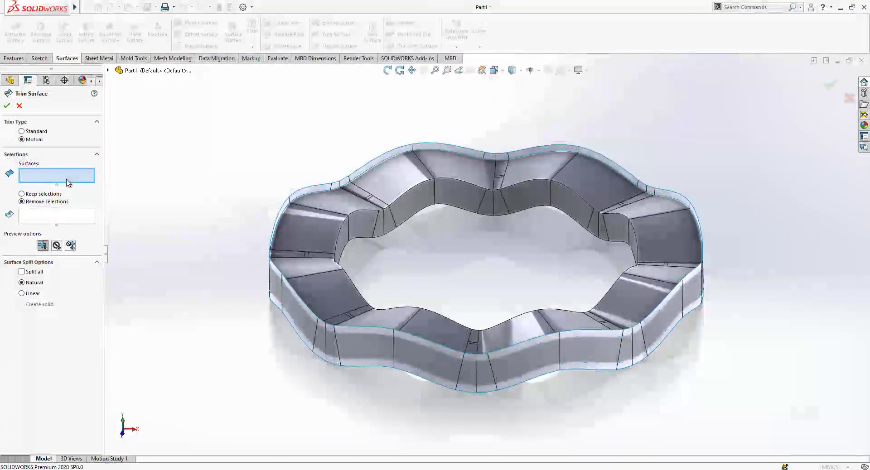
{"action": "left_click", "coordinate": [334, 193]}
{"action": "left_click", "coordinate": [327, 191]}
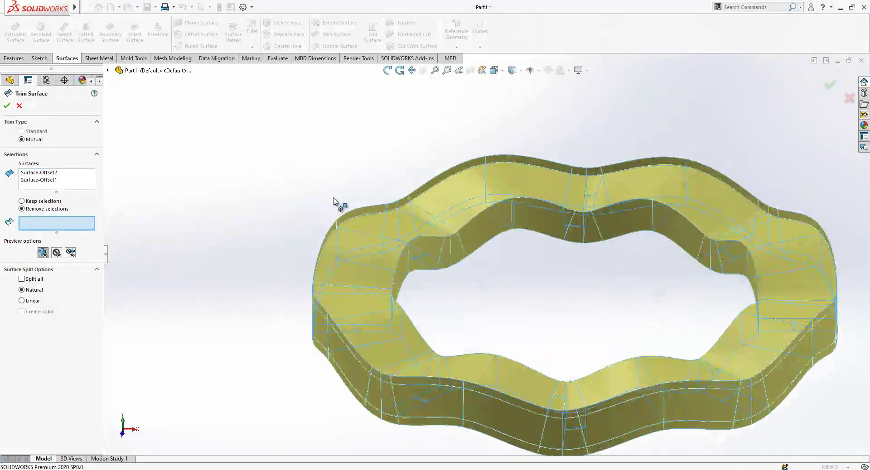
{"action": "left_click", "coordinate": [363, 211]}
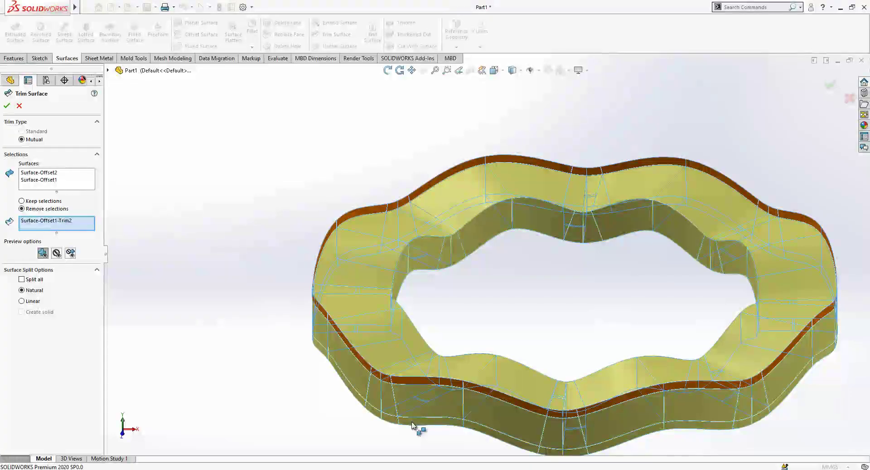
{"action": "middle_click_drag", "start_coordinate": [429, 421], "coordinate": [448, 346]}
{"action": "left_click", "coordinate": [431, 334]}
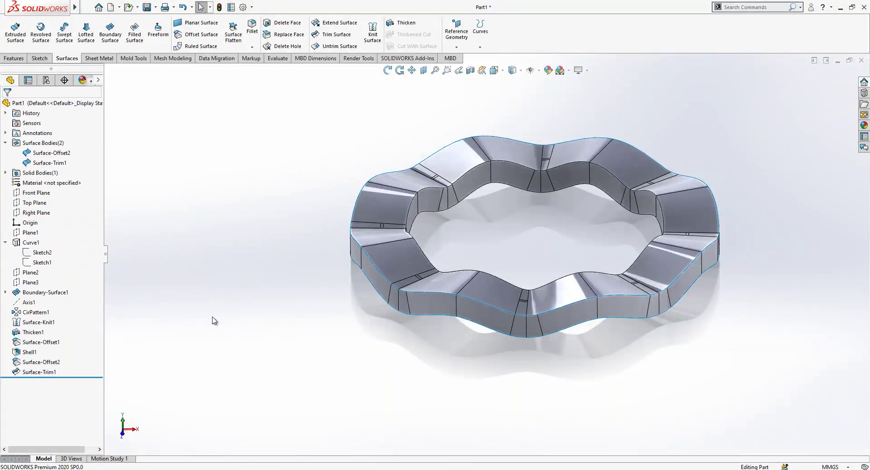
- Edit the mutual surface trim to create a solid from the enclosed surfaces
{"action": "left_click", "coordinate": [40, 372]}
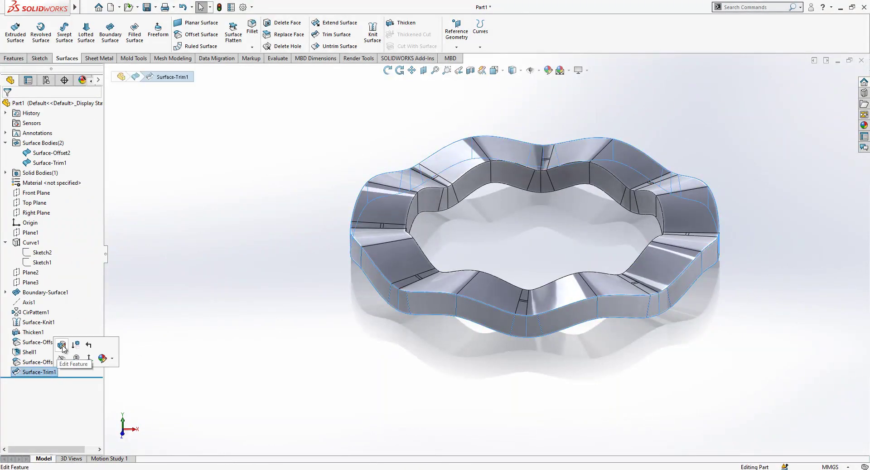
{"action": "left_click", "coordinate": [62, 347]}
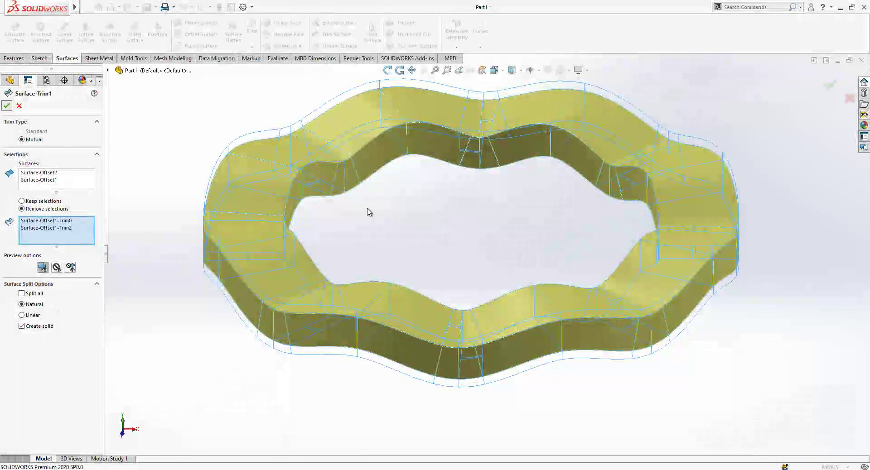
{"action": "key", "text": "Return"}
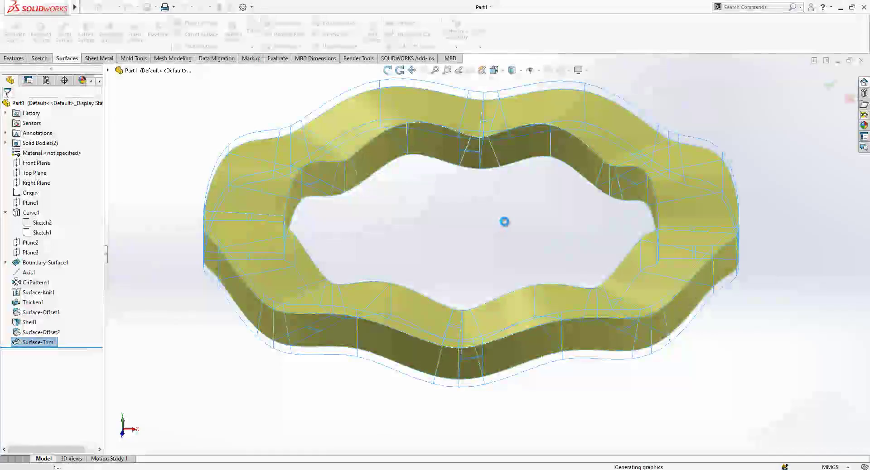
- Show the hidden Shell1 body around the new solid insert
{"action": "middle_click_drag", "start_coordinate": [504, 222], "coordinate": [552, 275]}
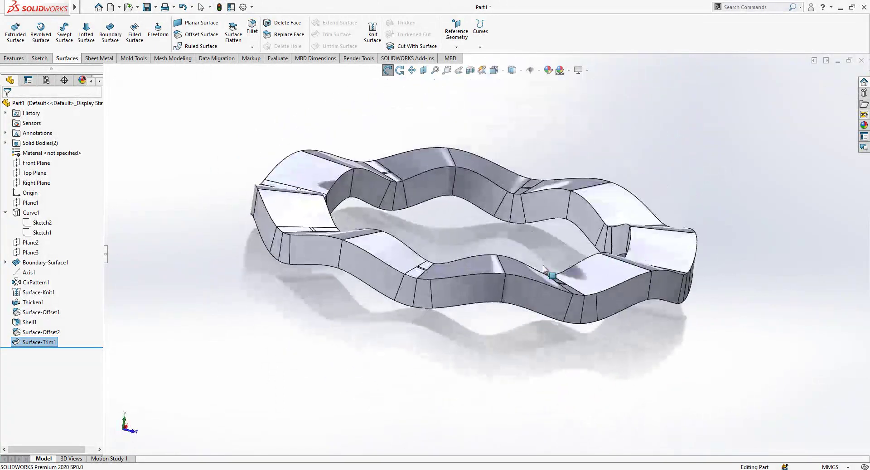
{"action": "left_click", "coordinate": [5, 142]}
{"action": "left_click", "coordinate": [39, 153]}
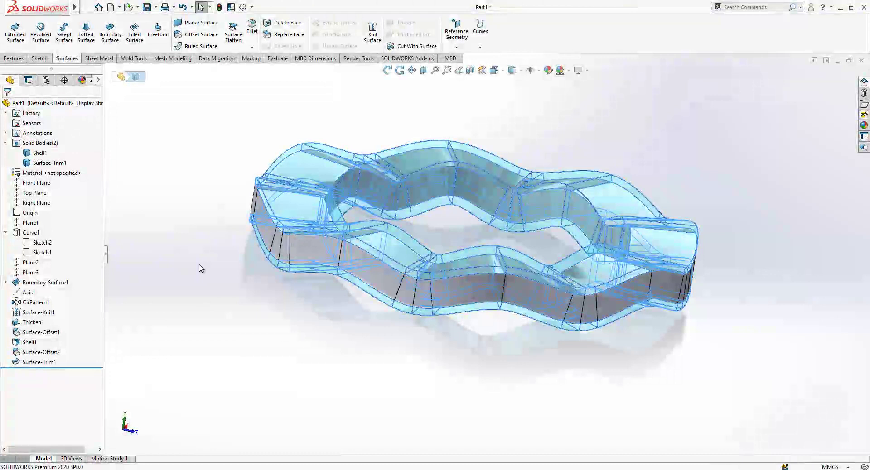
{"action": "left_click", "coordinate": [181, 260]}
- Apply the burnished brass metal appearance to the Surface-Trim1 solid body
{"action": "left_click", "coordinate": [48, 163]}
{"action": "right_click", "coordinate": [49, 164]}
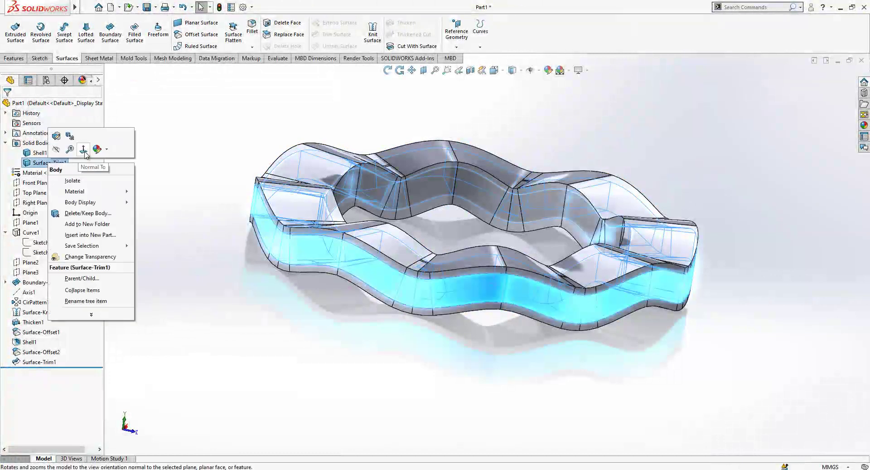
{"action": "left_click", "coordinate": [97, 149]}
{"action": "left_click", "coordinate": [112, 171]}
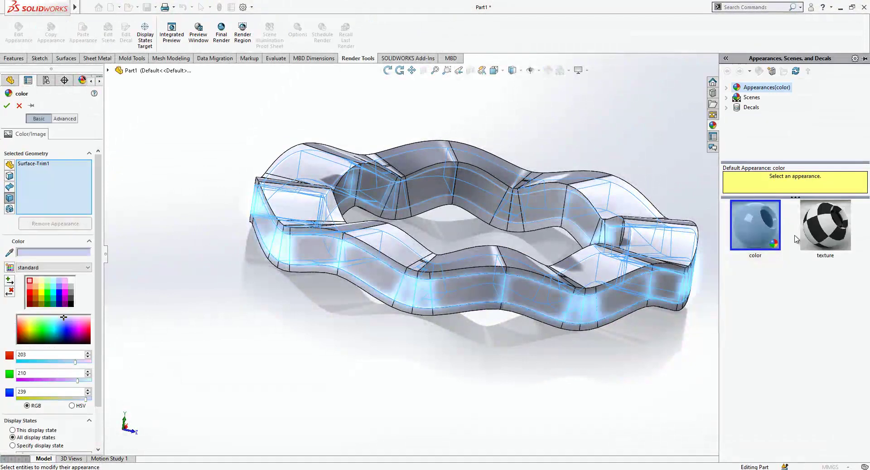
{"action": "left_click", "coordinate": [726, 87]}
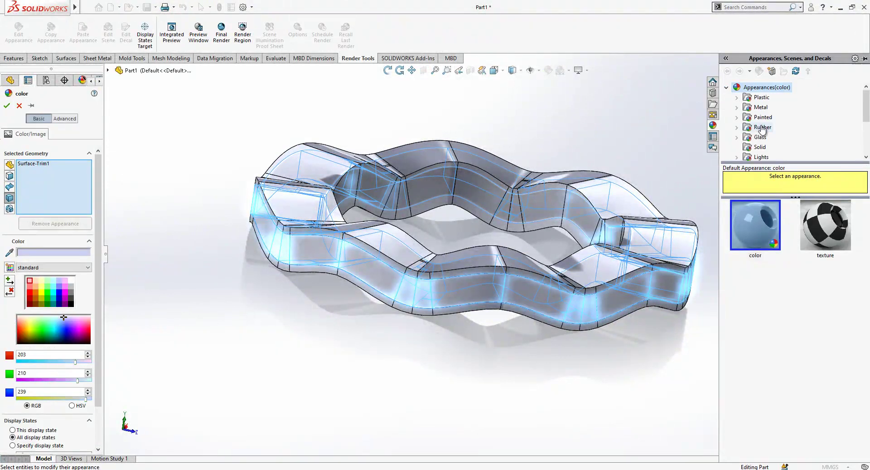
{"action": "left_click", "coordinate": [736, 107]}
{"action": "left_click", "coordinate": [777, 117]}
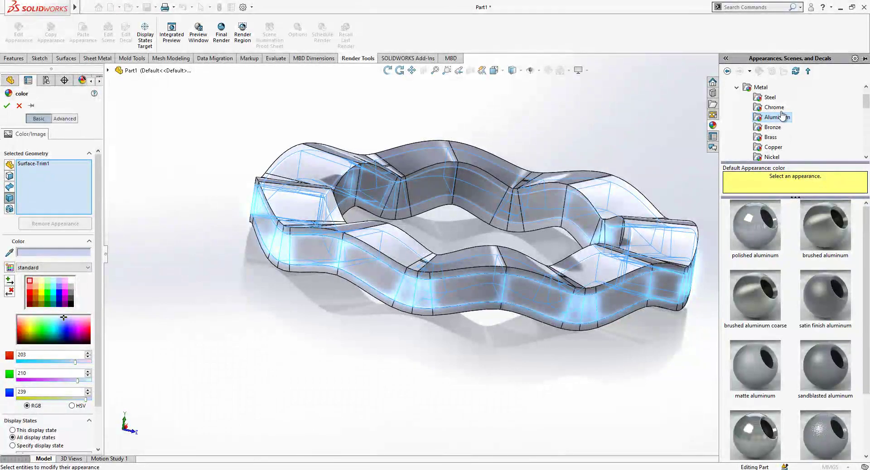
{"action": "key", "text": "Up"}
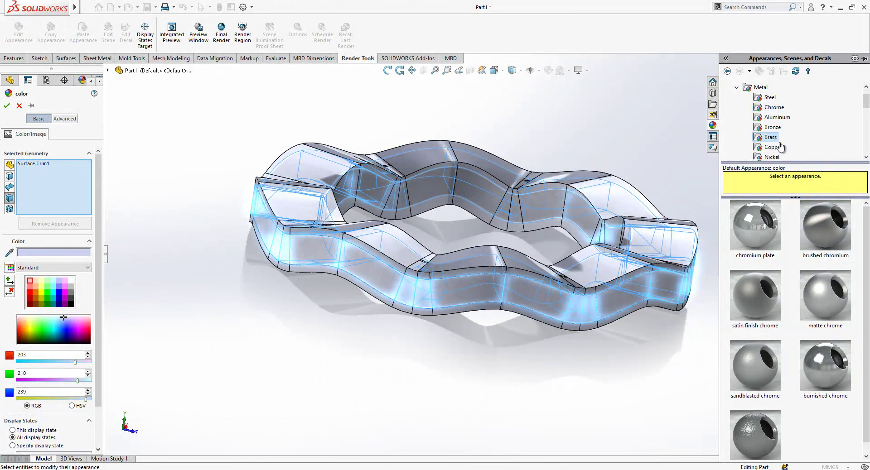
{"action": "left_click", "coordinate": [825, 363]}
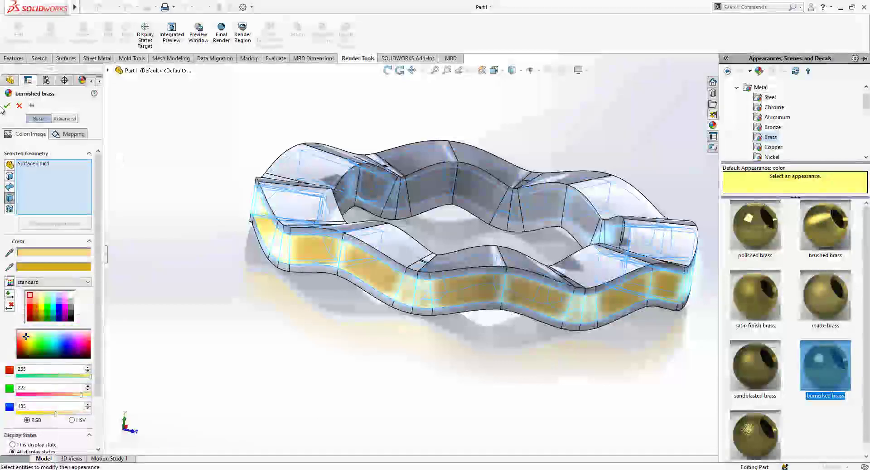
{"action": "key", "text": "Return"}
- Examine the finished wavy ring with its brass insert from the side, at an angle and from above
{"action": "middle_click_drag", "start_coordinate": [471, 271], "coordinate": [423, 260]}
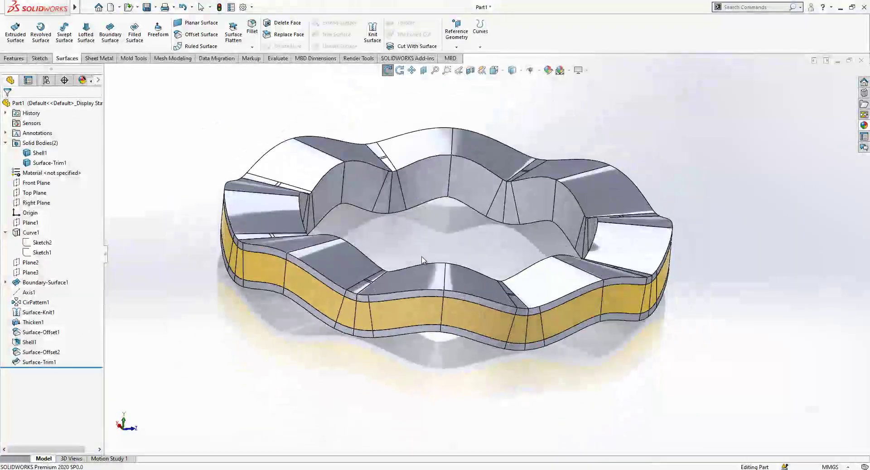
{"action": "scroll", "coordinate": [234, 282], "scroll_direction": "down", "scroll_amount": 2}
{"action": "scroll", "coordinate": [415, 296], "scroll_direction": "up", "scroll_amount": 2}
{"action": "middle_click_drag", "start_coordinate": [546, 299], "coordinate": [548, 329]}
{"action": "scroll", "coordinate": [536, 245], "scroll_direction": "up", "scroll_amount": 1}
{"action": "mouse_move", "coordinate": [532, 241]}
{"action": "middle_mouse_down"}
{"action": "mouse_move", "coordinate": [528, 196]}
{"action": "mouse_move", "coordinate": [498, 218]}
{"action": "mouse_move", "coordinate": [360, 265]}
{"action": "mouse_move", "coordinate": [301, 268]}
{"action": "middle_mouse_up"}
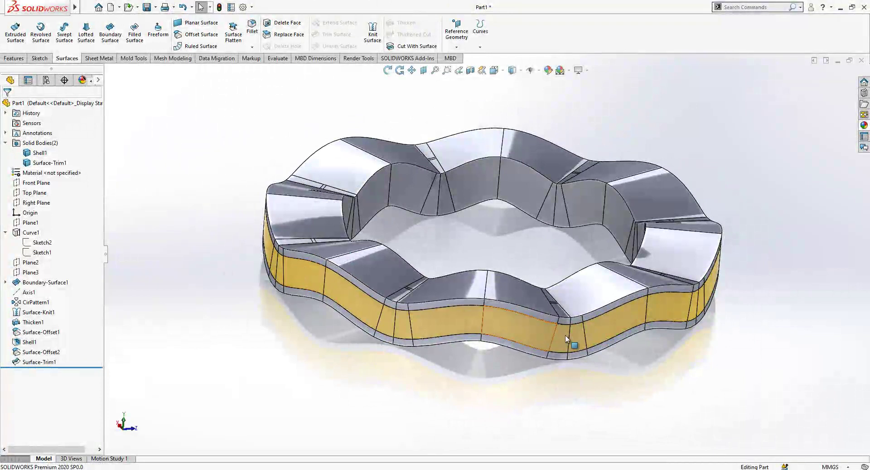
{"action": "scroll", "coordinate": [691, 311], "scroll_direction": "up", "scroll_amount": 2}
{"action": "middle_click_drag", "start_coordinate": [691, 311], "coordinate": [682, 317]}
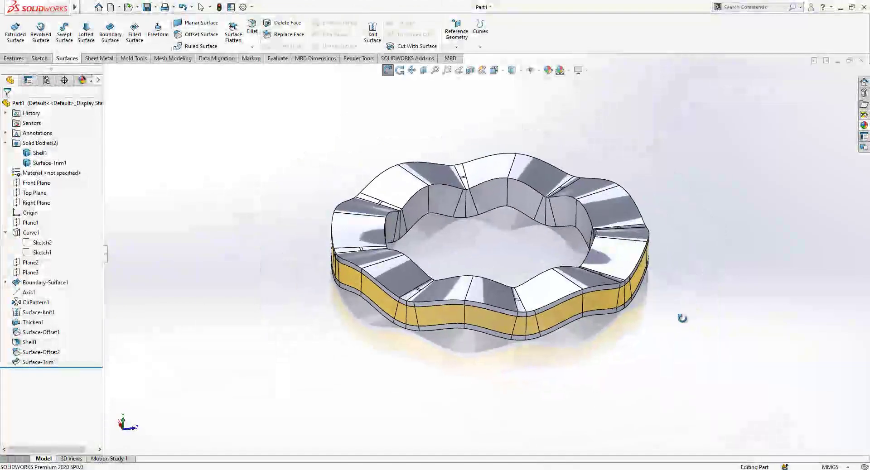
{"action": "scroll", "coordinate": [558, 256], "scroll_direction": "down", "scroll_amount": 1}
{"action": "mouse_move", "coordinate": [485, 259]}
{"action": "middle_mouse_down"}
{"action": "mouse_move", "coordinate": [532, 246]}
{"action": "mouse_move", "coordinate": [614, 189]}
{"action": "mouse_move", "coordinate": [615, 216]}
{"action": "mouse_move", "coordinate": [579, 287]}
{"action": "mouse_move", "coordinate": [500, 150]}
{"action": "mouse_move", "coordinate": [517, 262]}
{"action": "middle_mouse_up"}
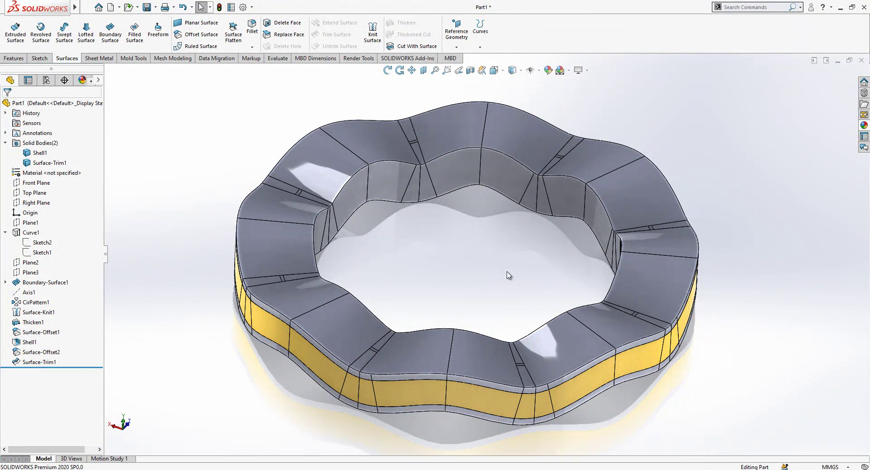
{"action": "mouse_move", "coordinate": [507, 278]}
{"action": "middle_mouse_down"}
{"action": "mouse_move", "coordinate": [513, 353]}
{"action": "mouse_move", "coordinate": [510, 292]}
{"action": "mouse_move", "coordinate": [563, 311]}
{"action": "mouse_move", "coordinate": [634, 272]}
{"action": "middle_mouse_up"}
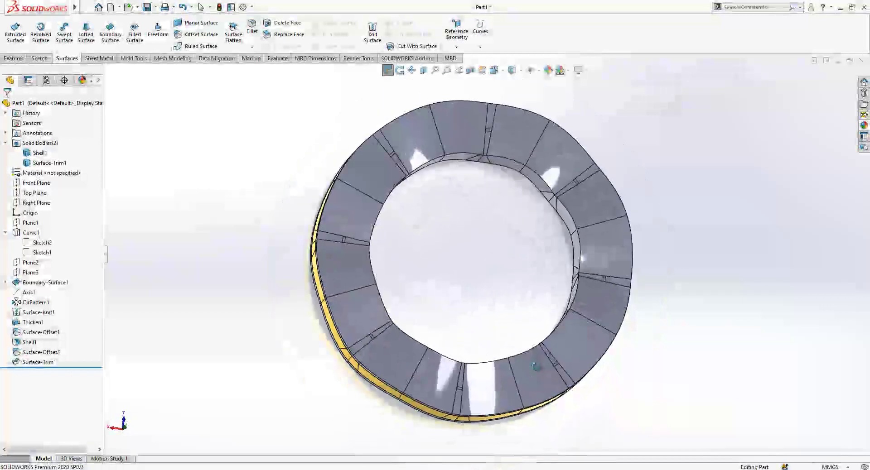